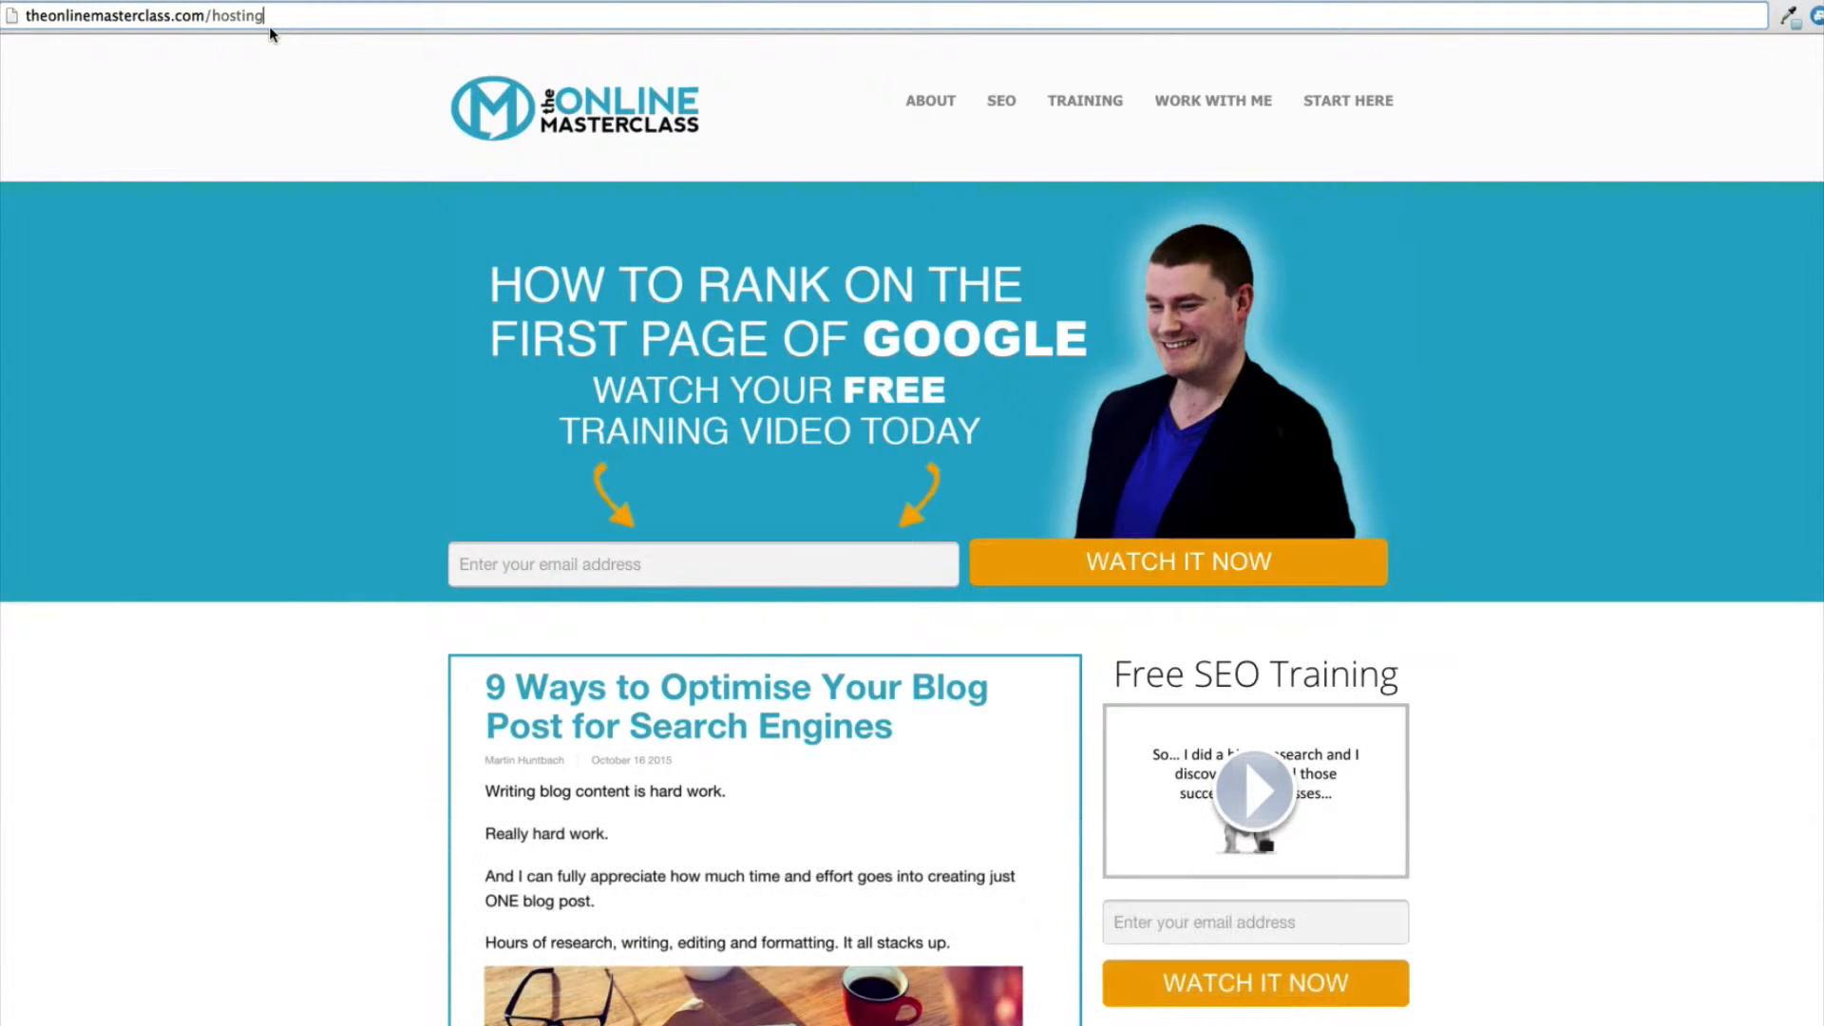
Go to theonlinemasterclass.com/hosting and start an order for SiteGround's StartUp web hosting plan.
key(Return)
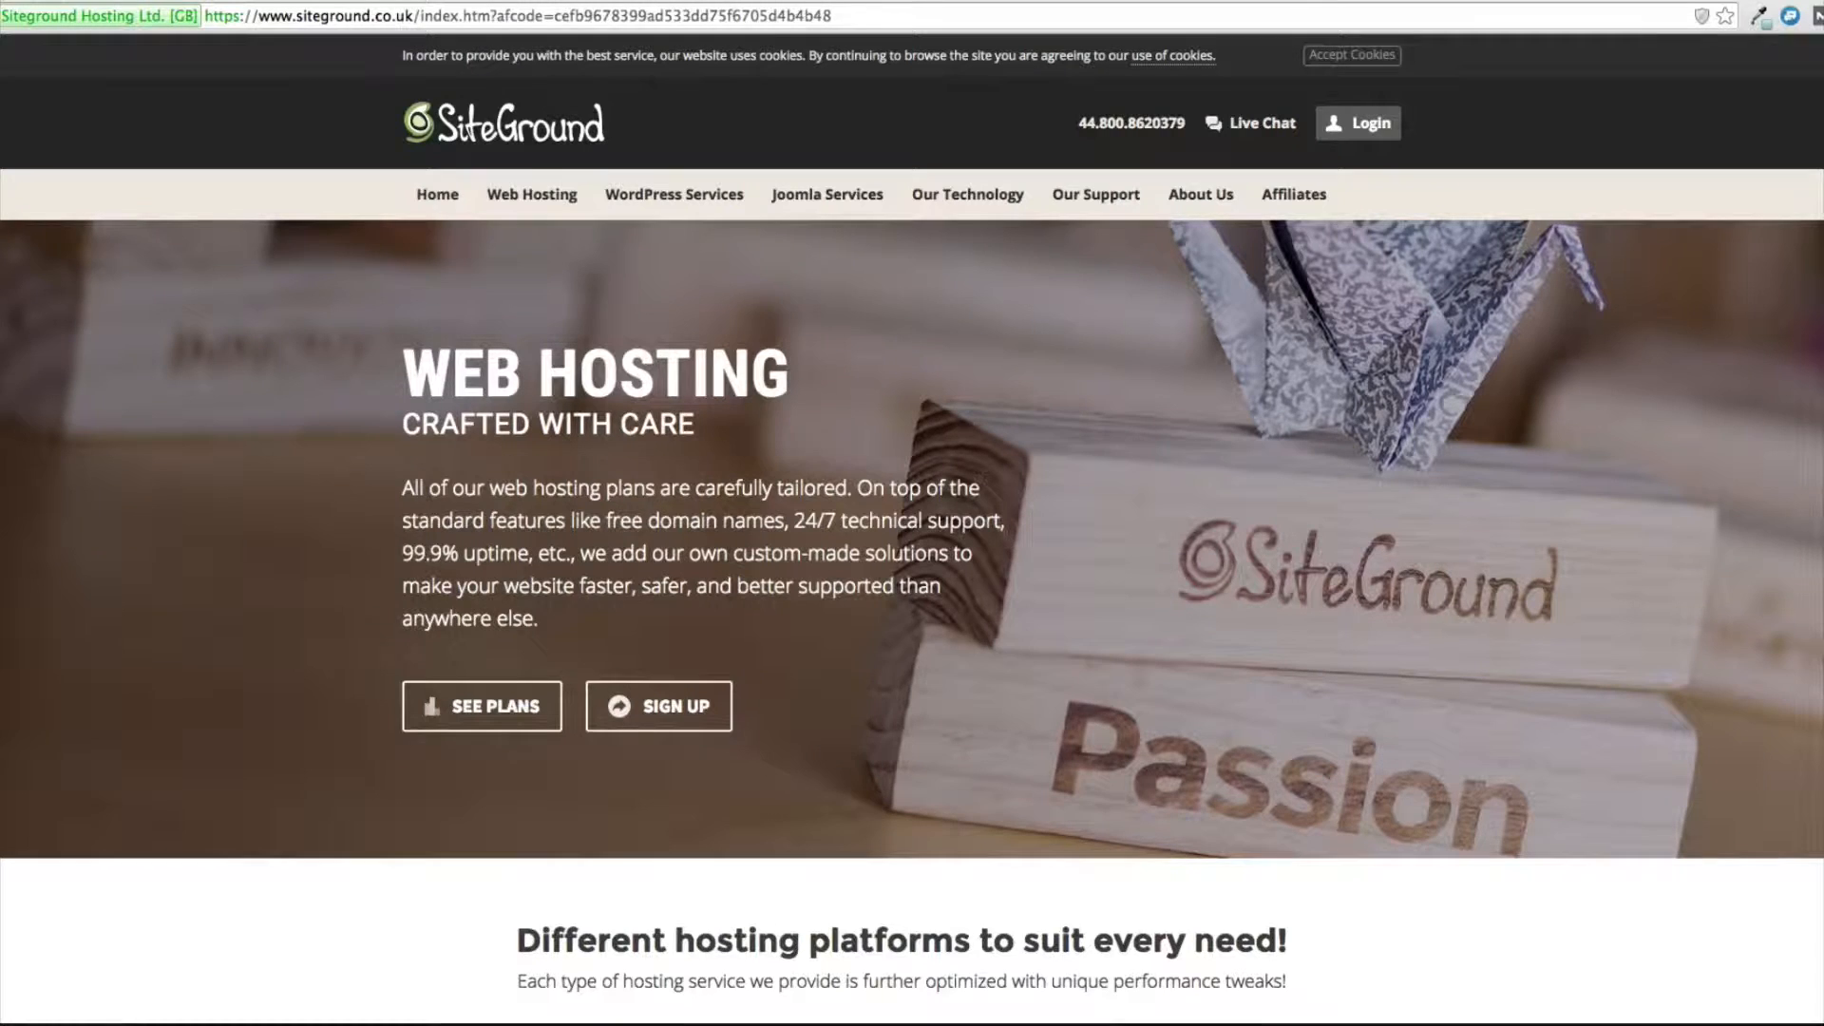
click(433, 711)
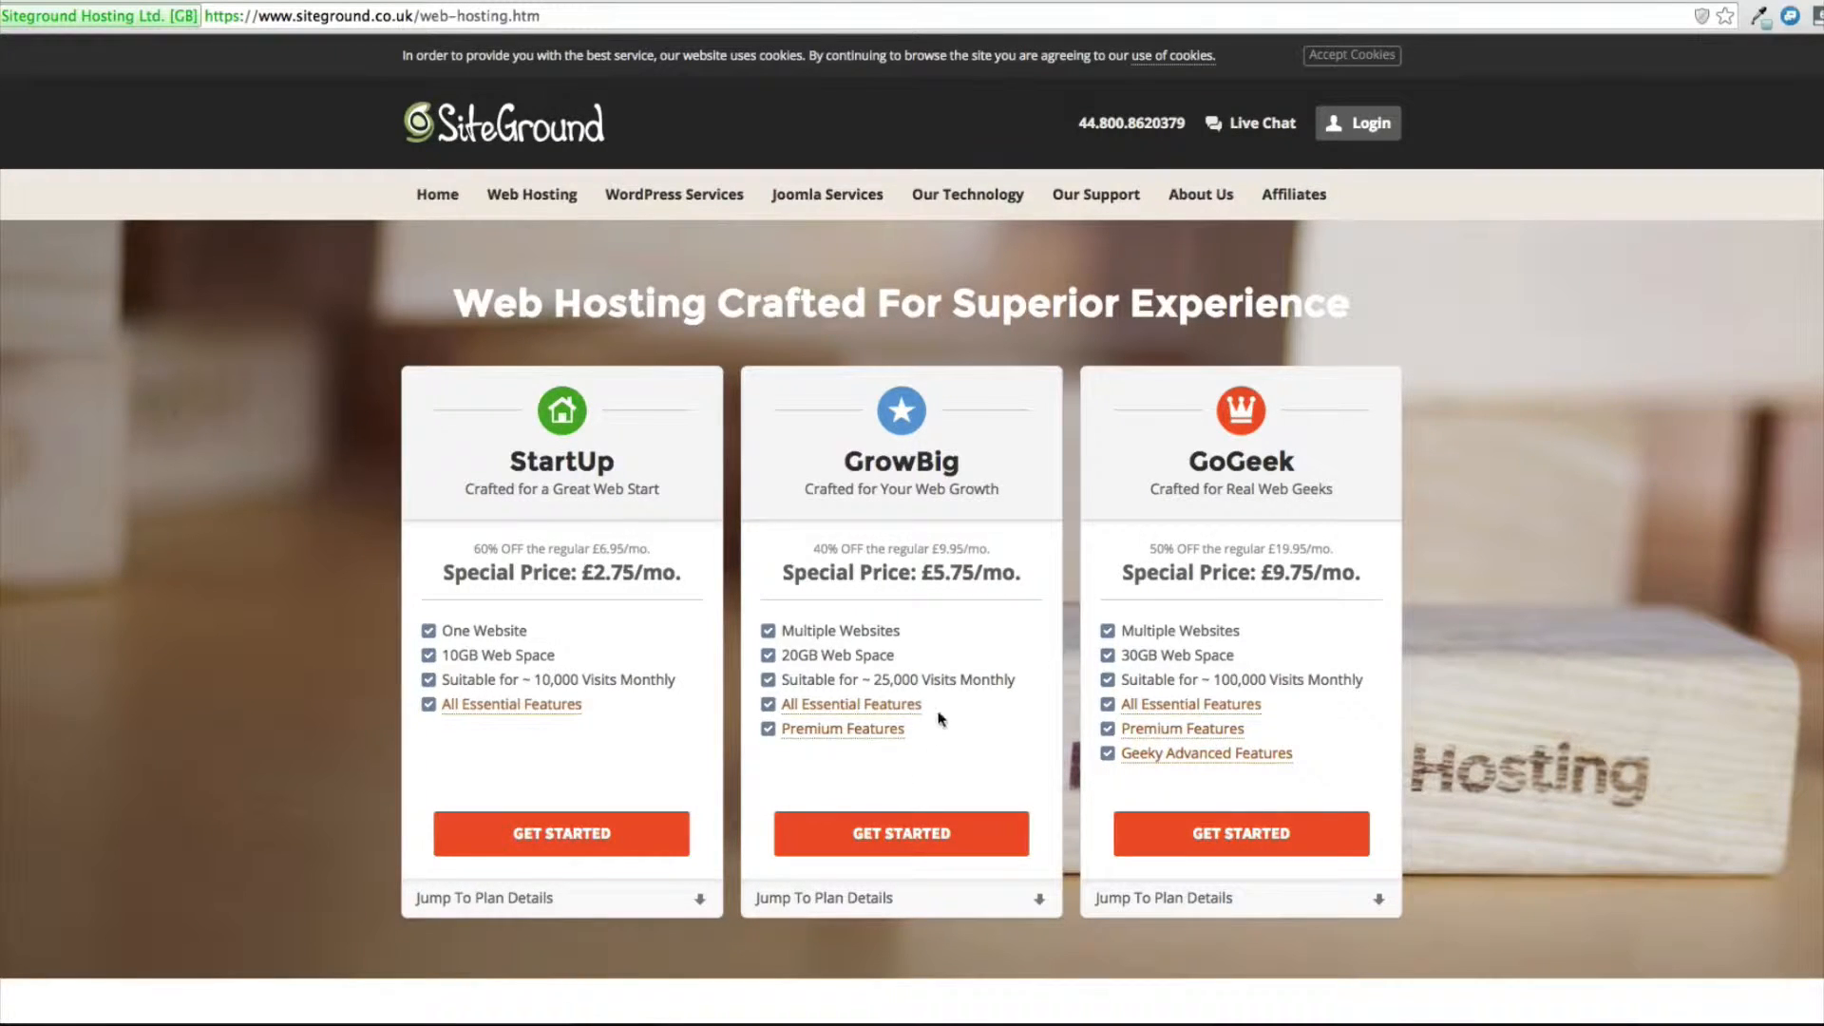
drag(1013, 676, 853, 677)
click(1239, 663)
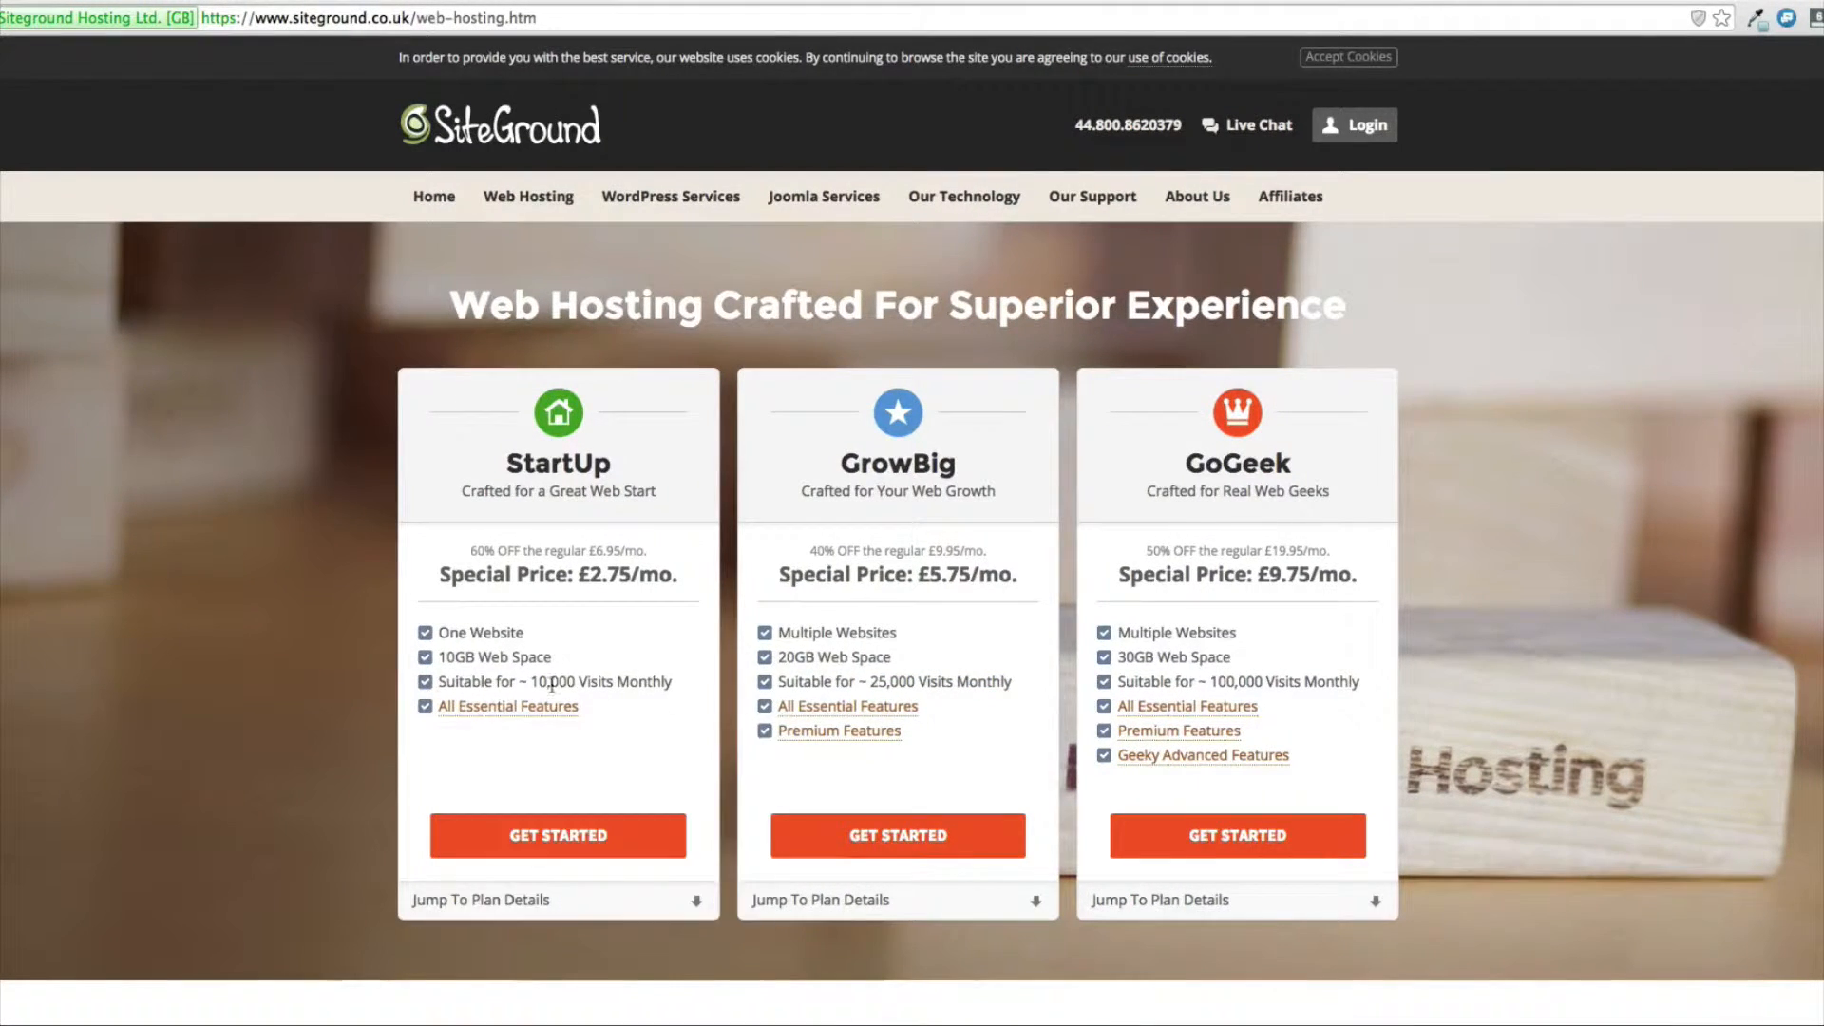
click(559, 836)
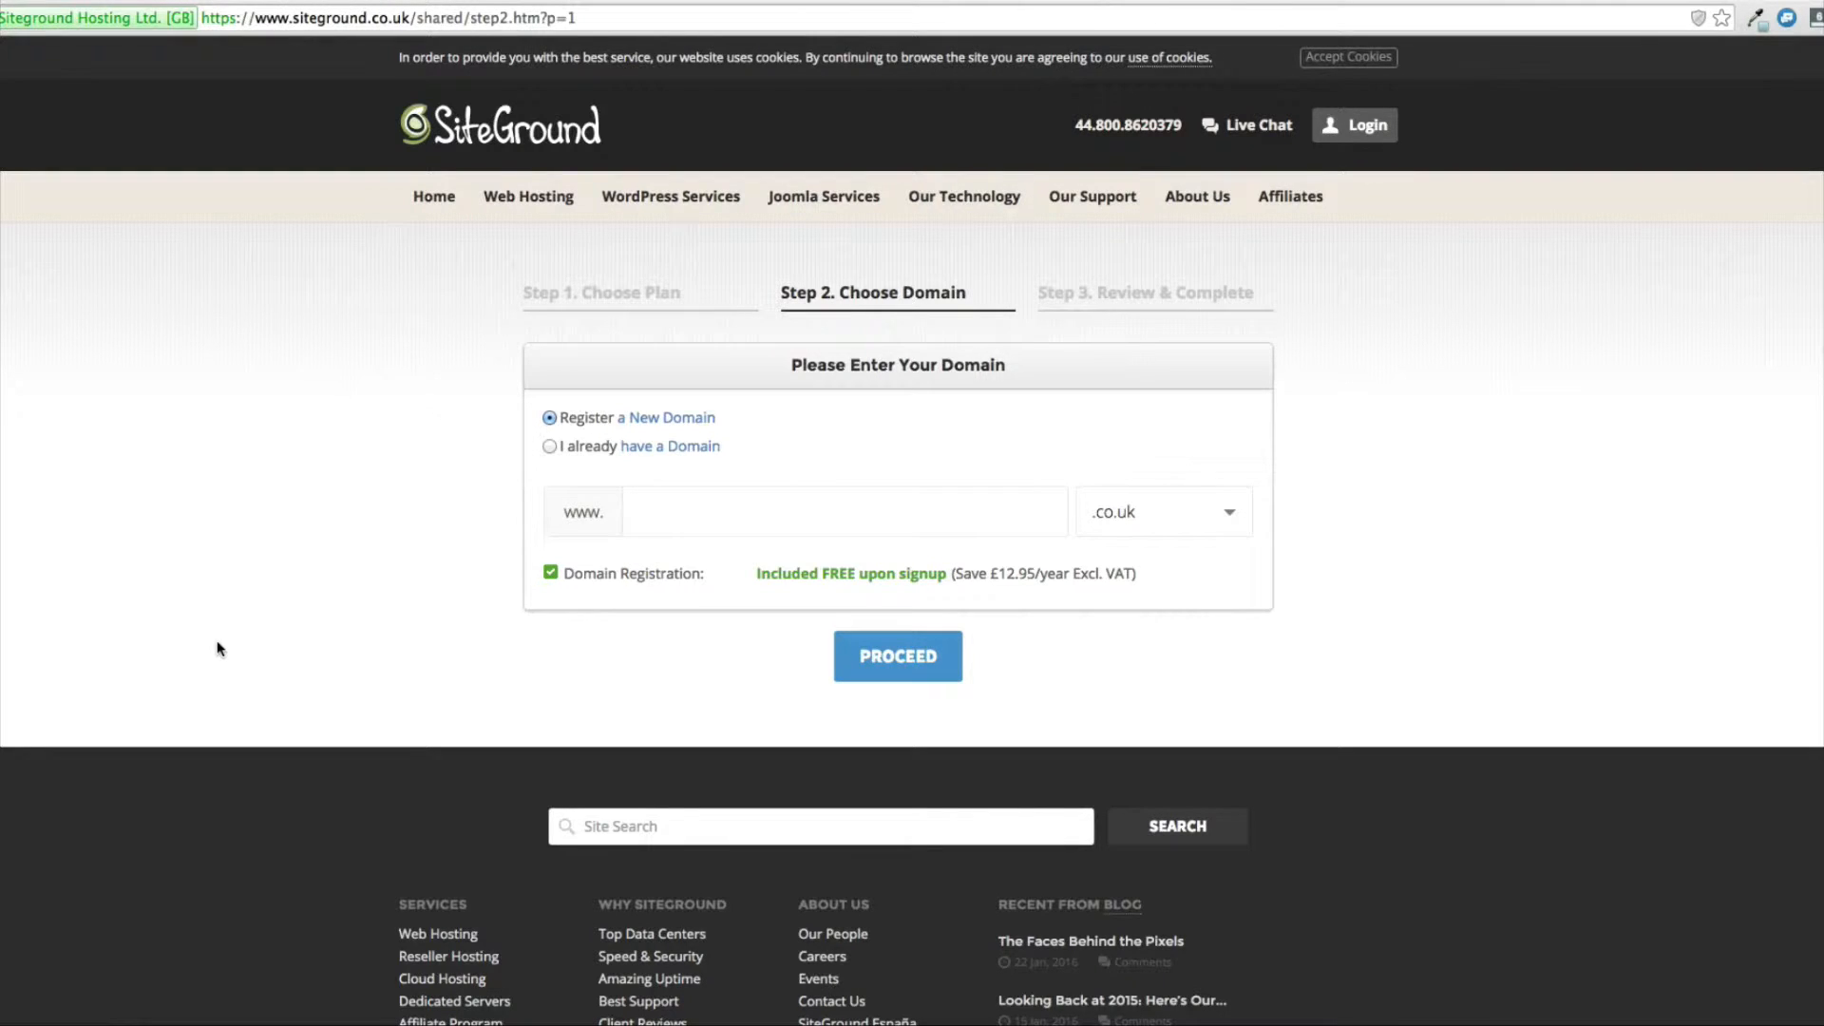
click(550, 446)
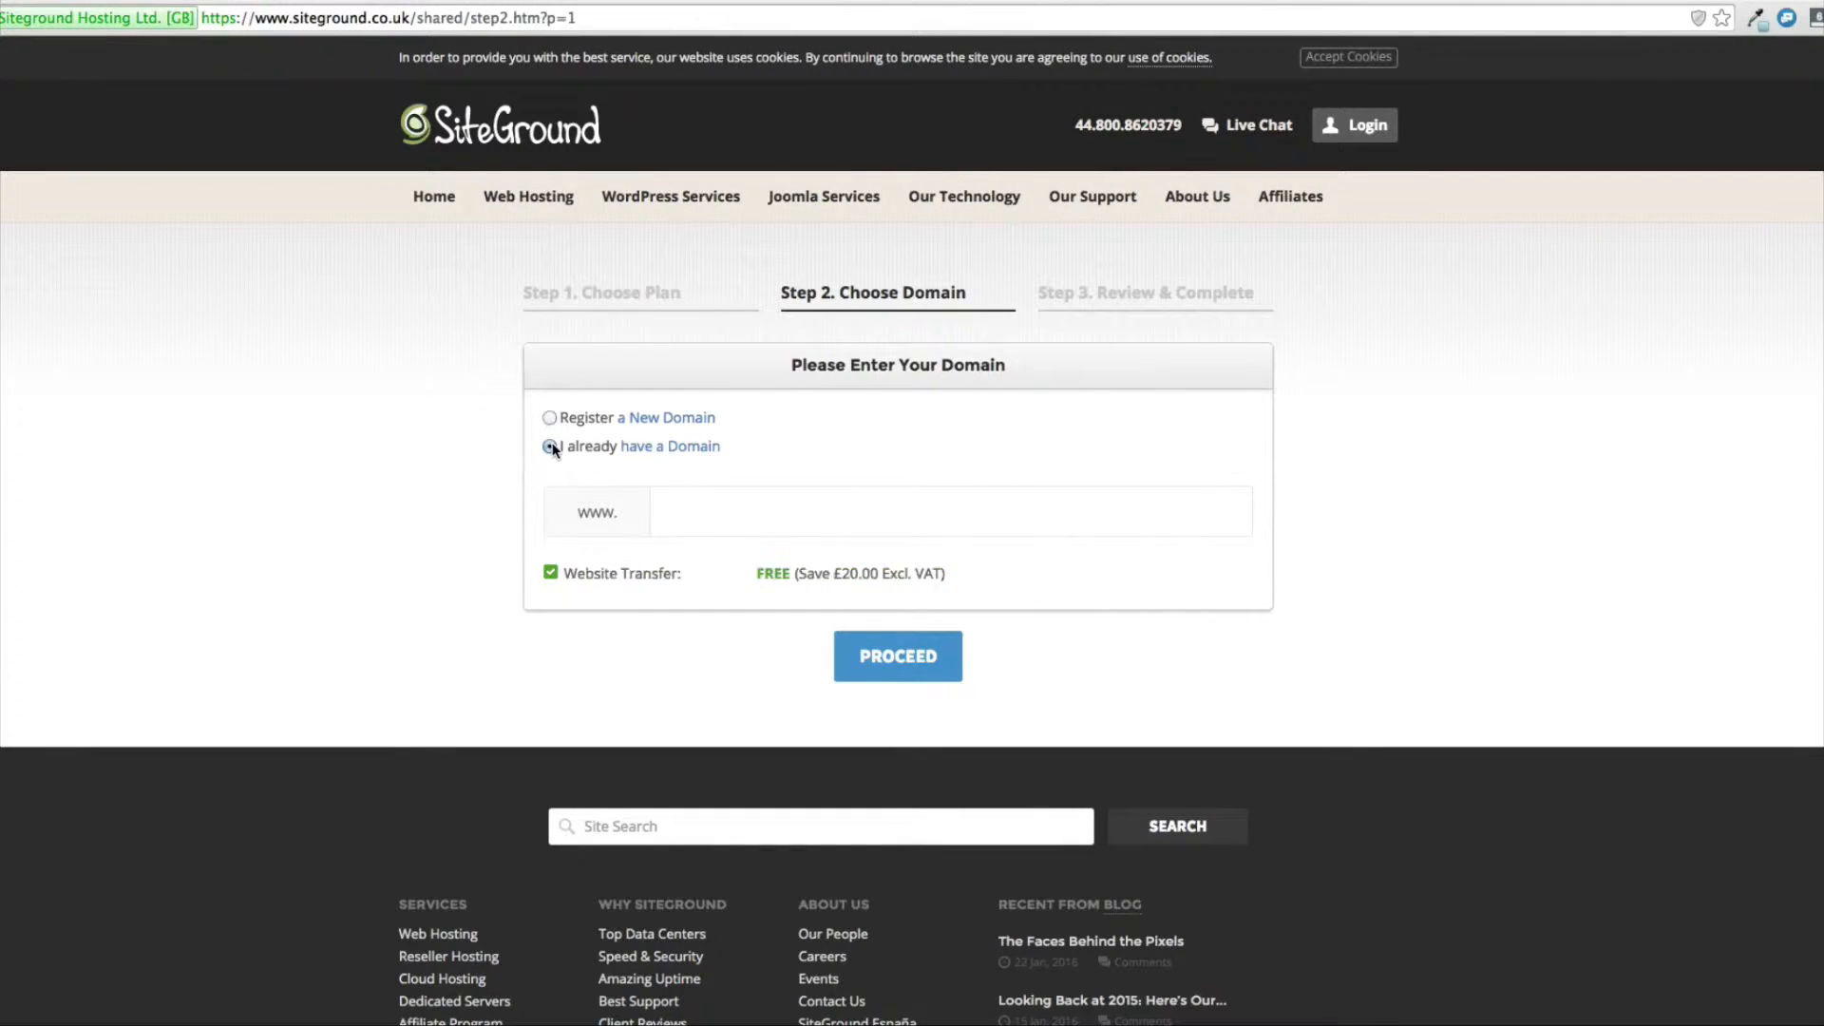
click(682, 512)
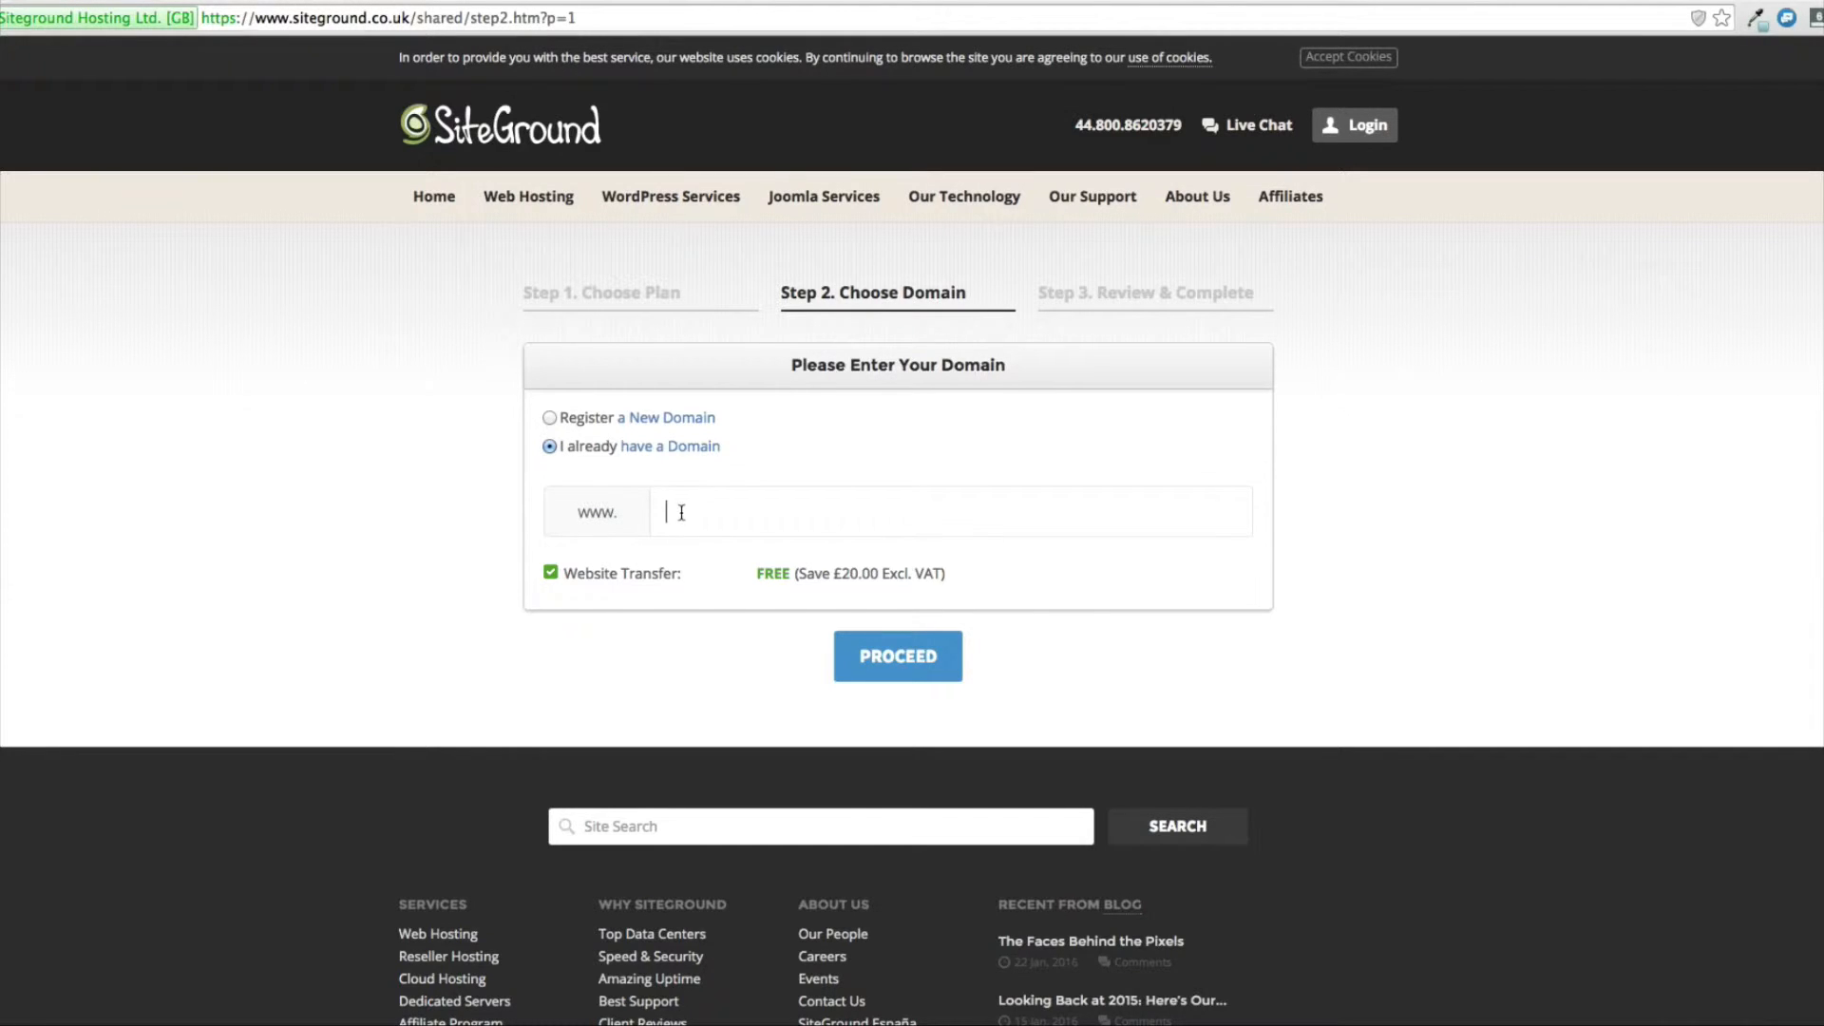
click(803, 505)
Choose to register a new domain, enter test123s with the .co.uk extension, and proceed to the order form.
click(543, 416)
click(548, 418)
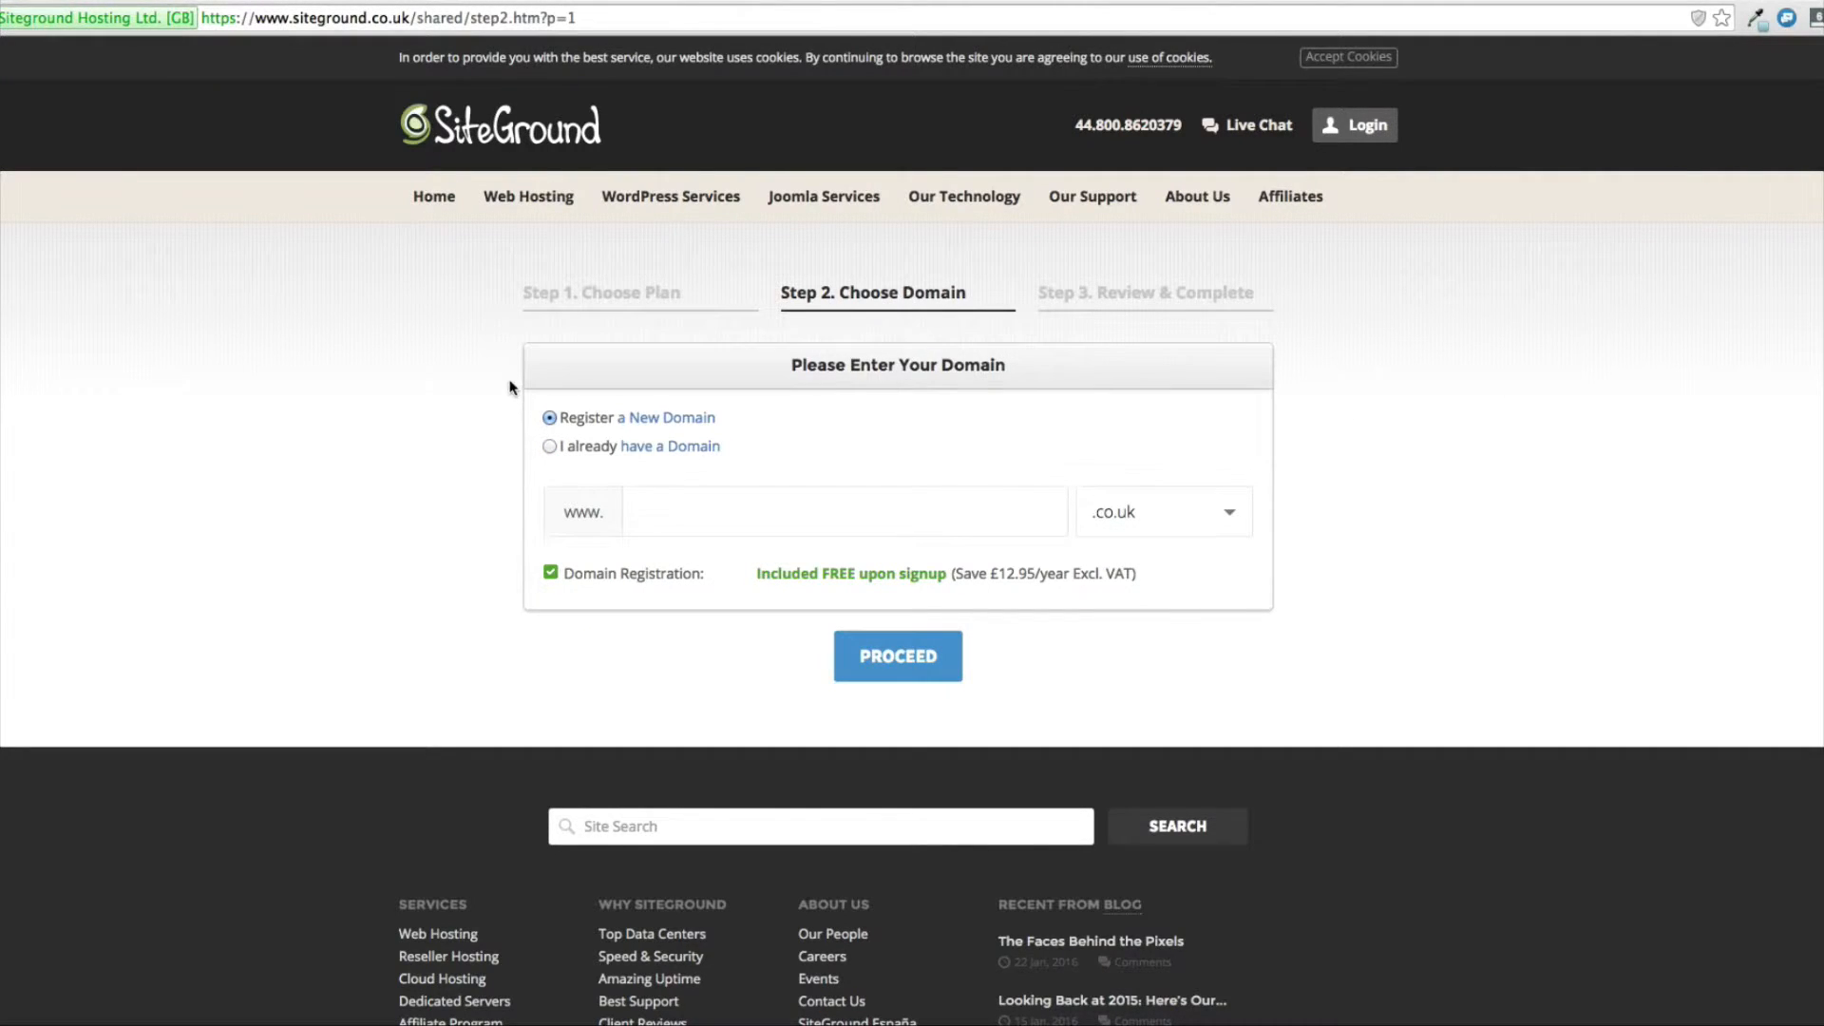
click(659, 508)
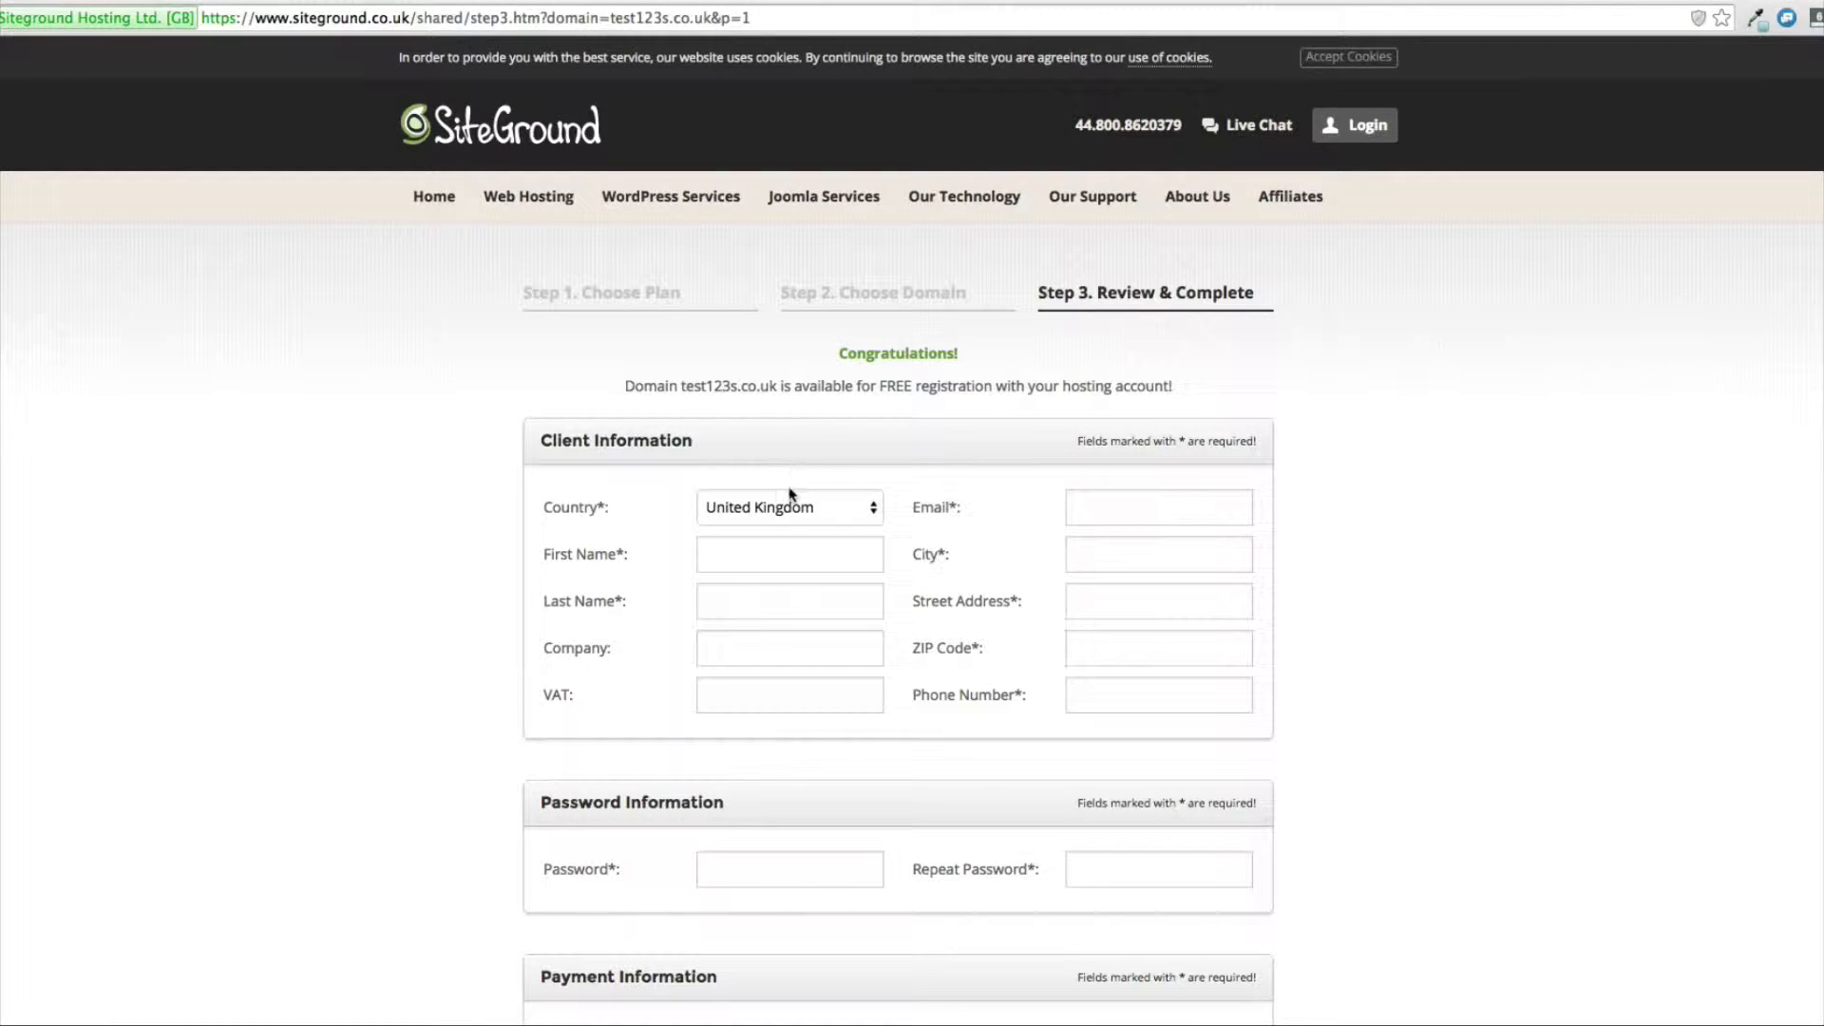
Review the client, password, payment and purchase information sections of the hosting order form.
click(760, 551)
scroll(361, 618, down, 1)
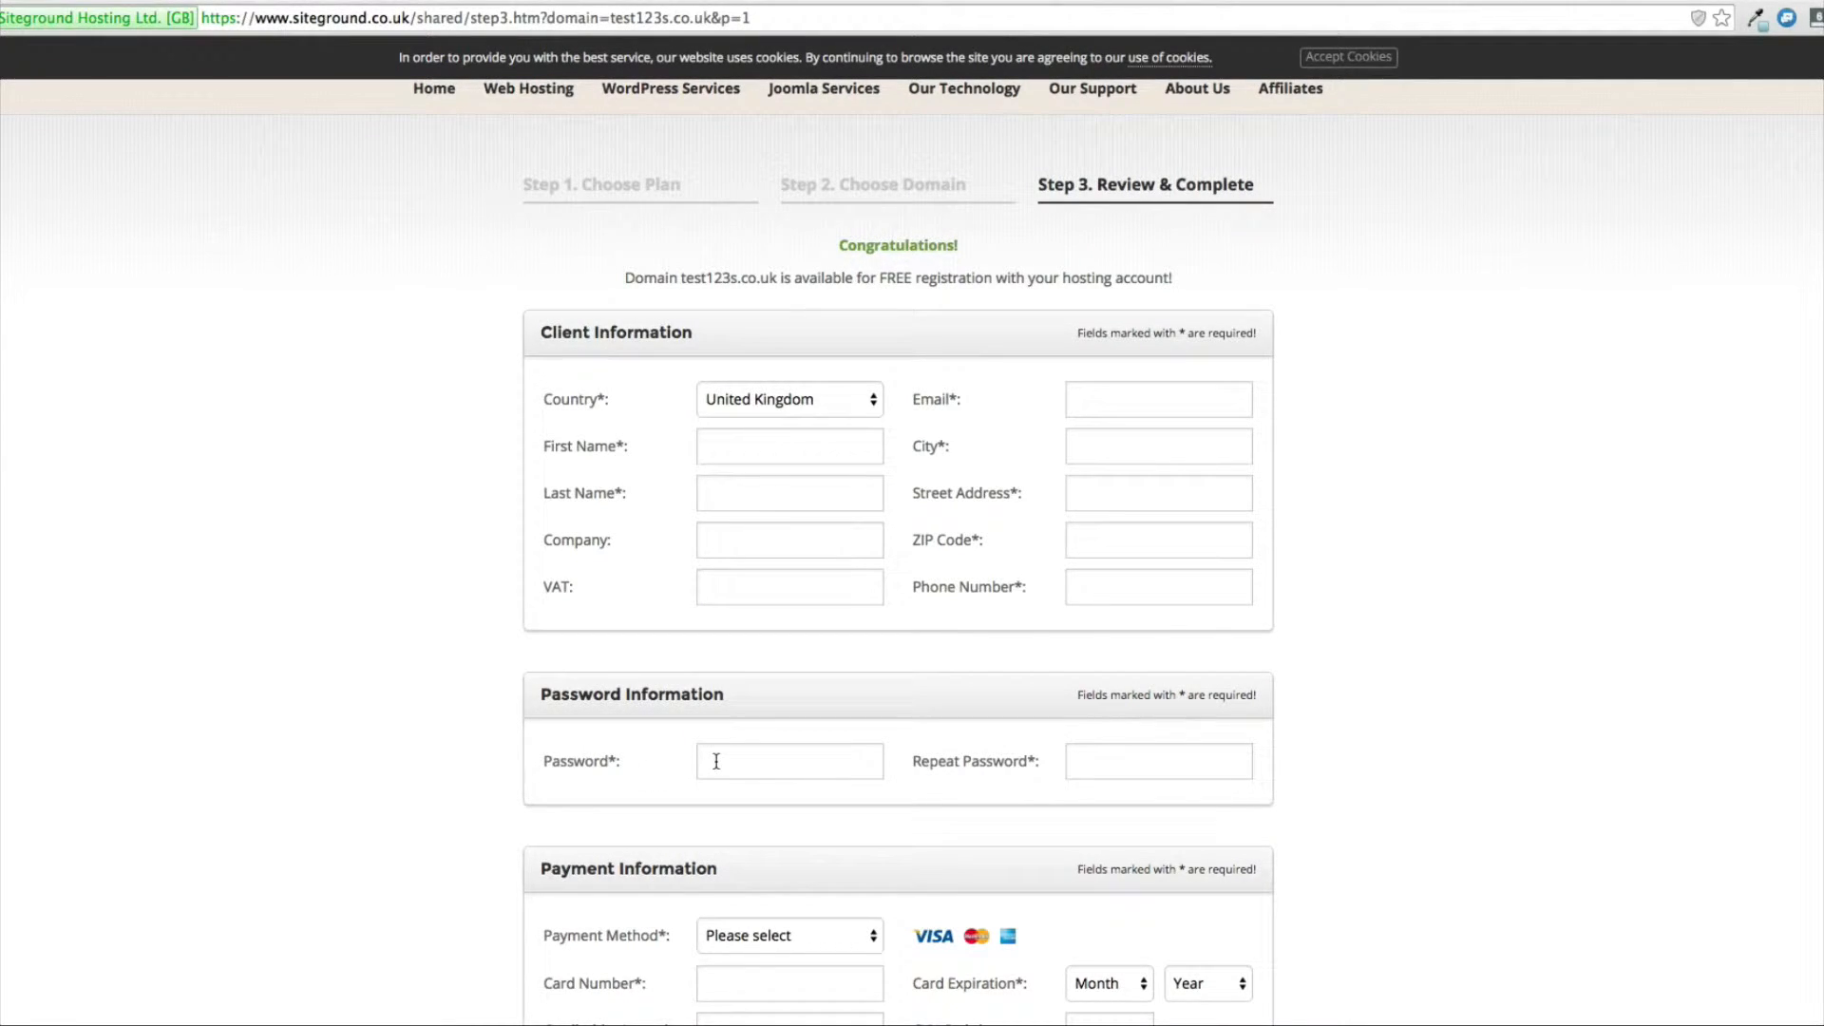
scroll(261, 734, down, 3)
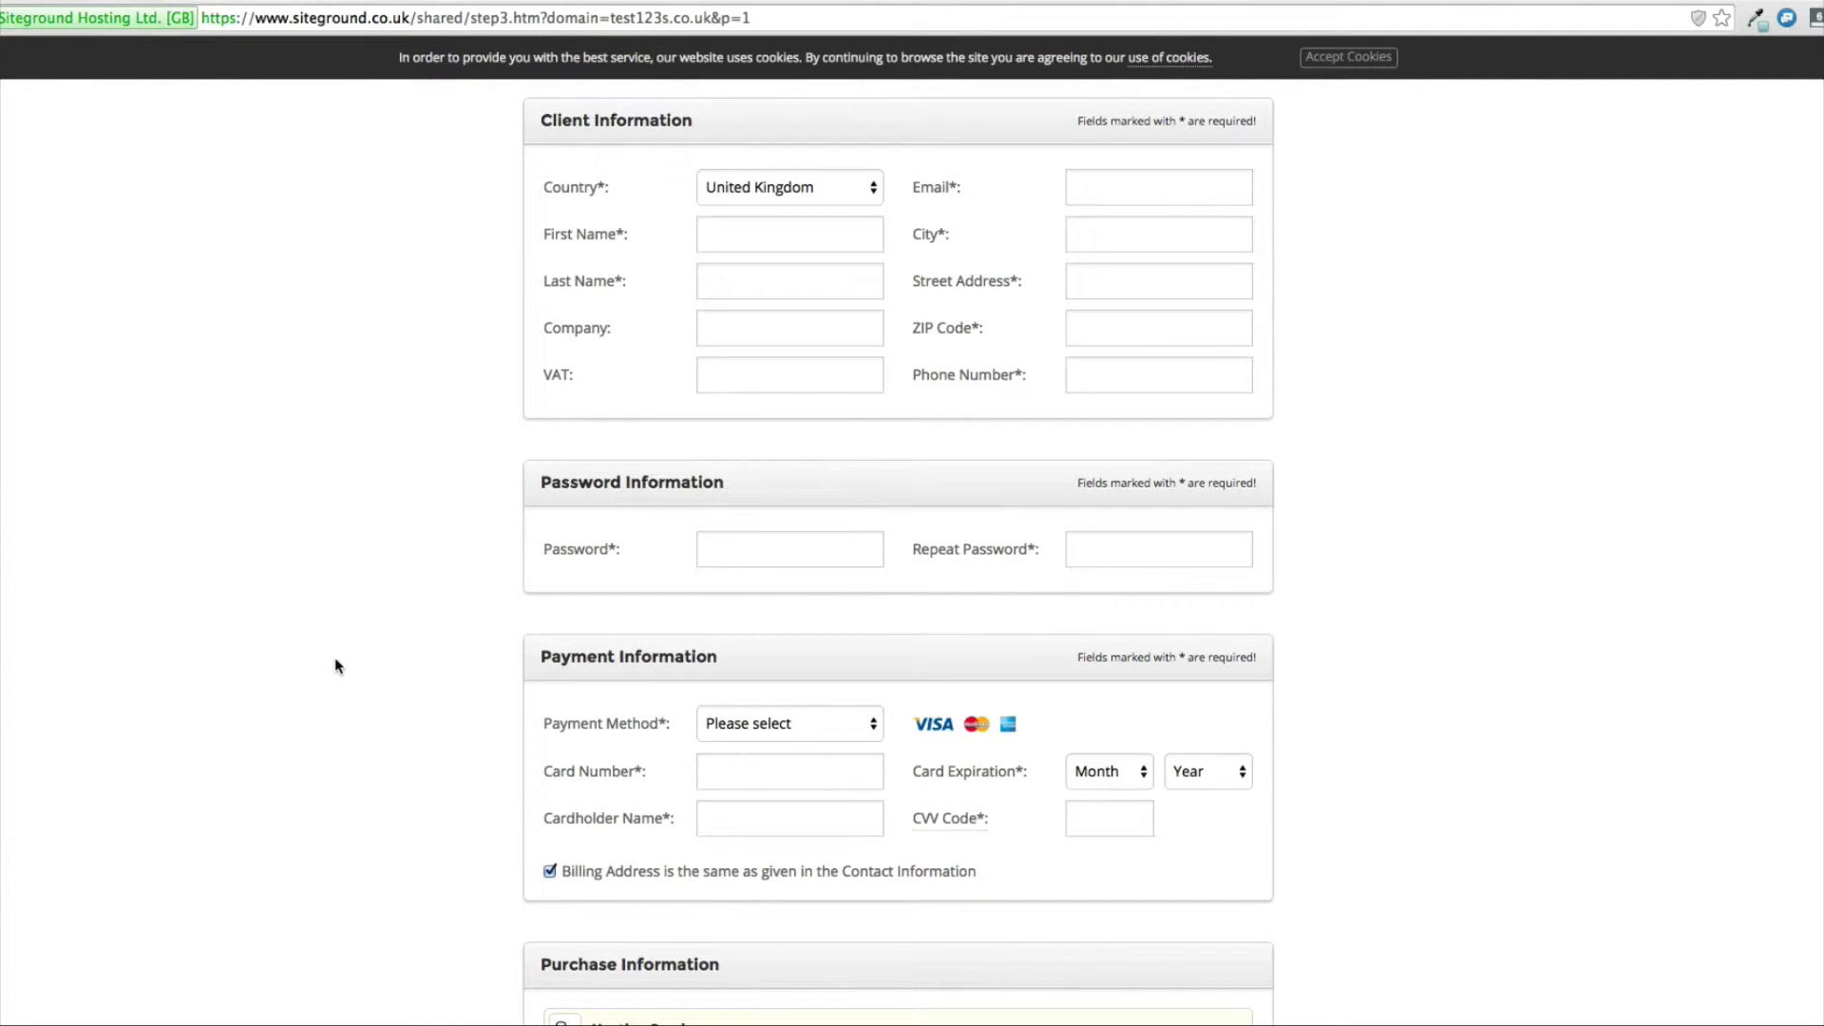
scroll(399, 632, down, 4)
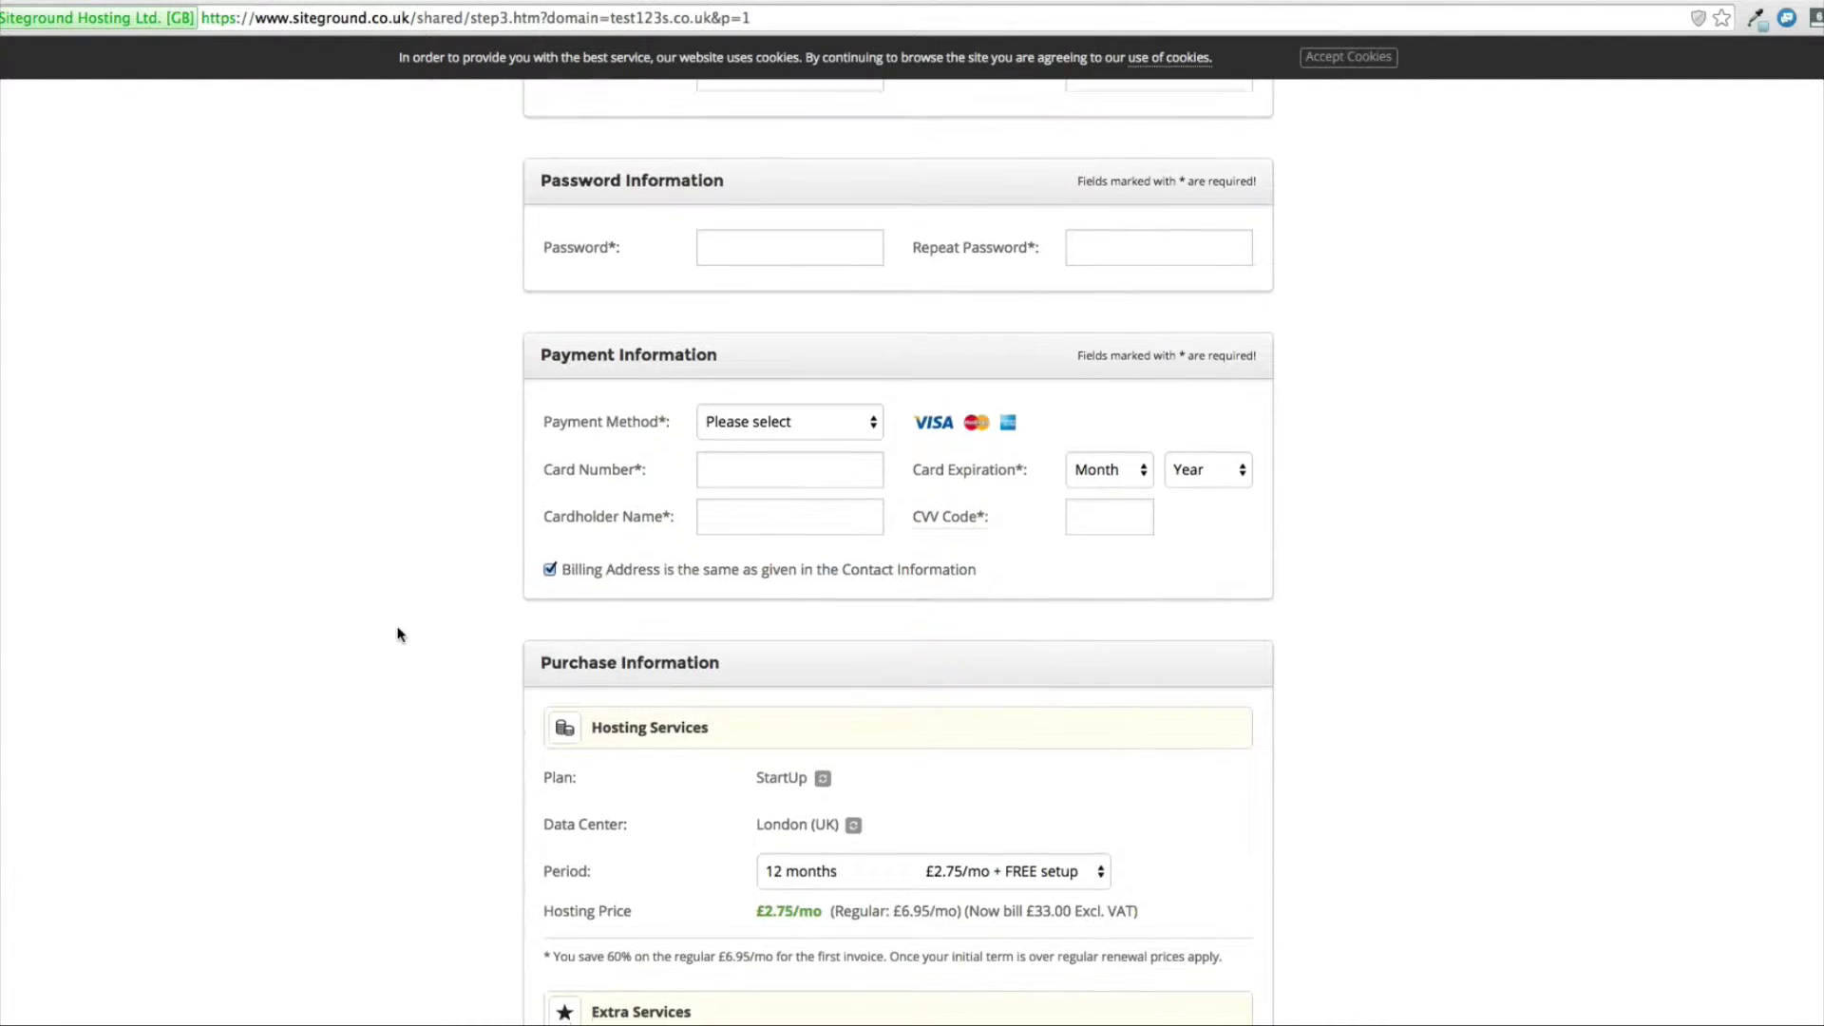
scroll(399, 635, down, 3)
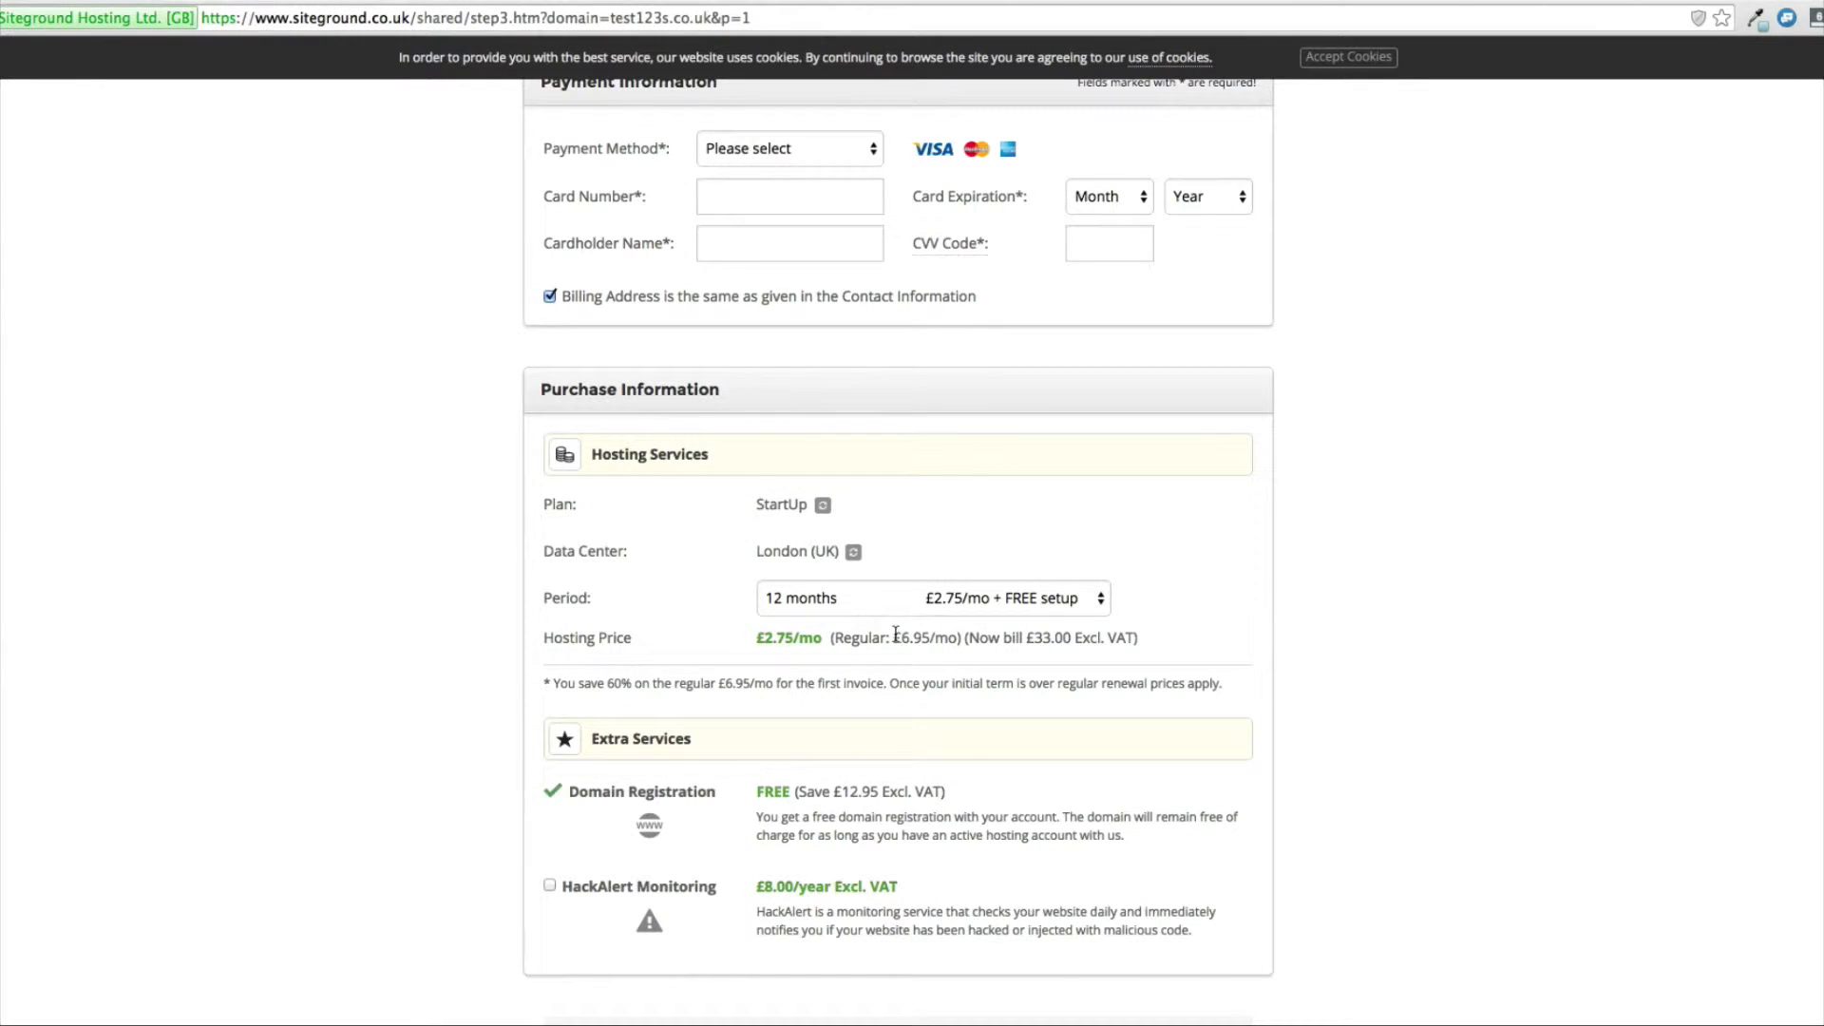
Check the regular hosting price and the available hosting periods in the purchase information.
drag(894, 637, 961, 638)
click(1057, 608)
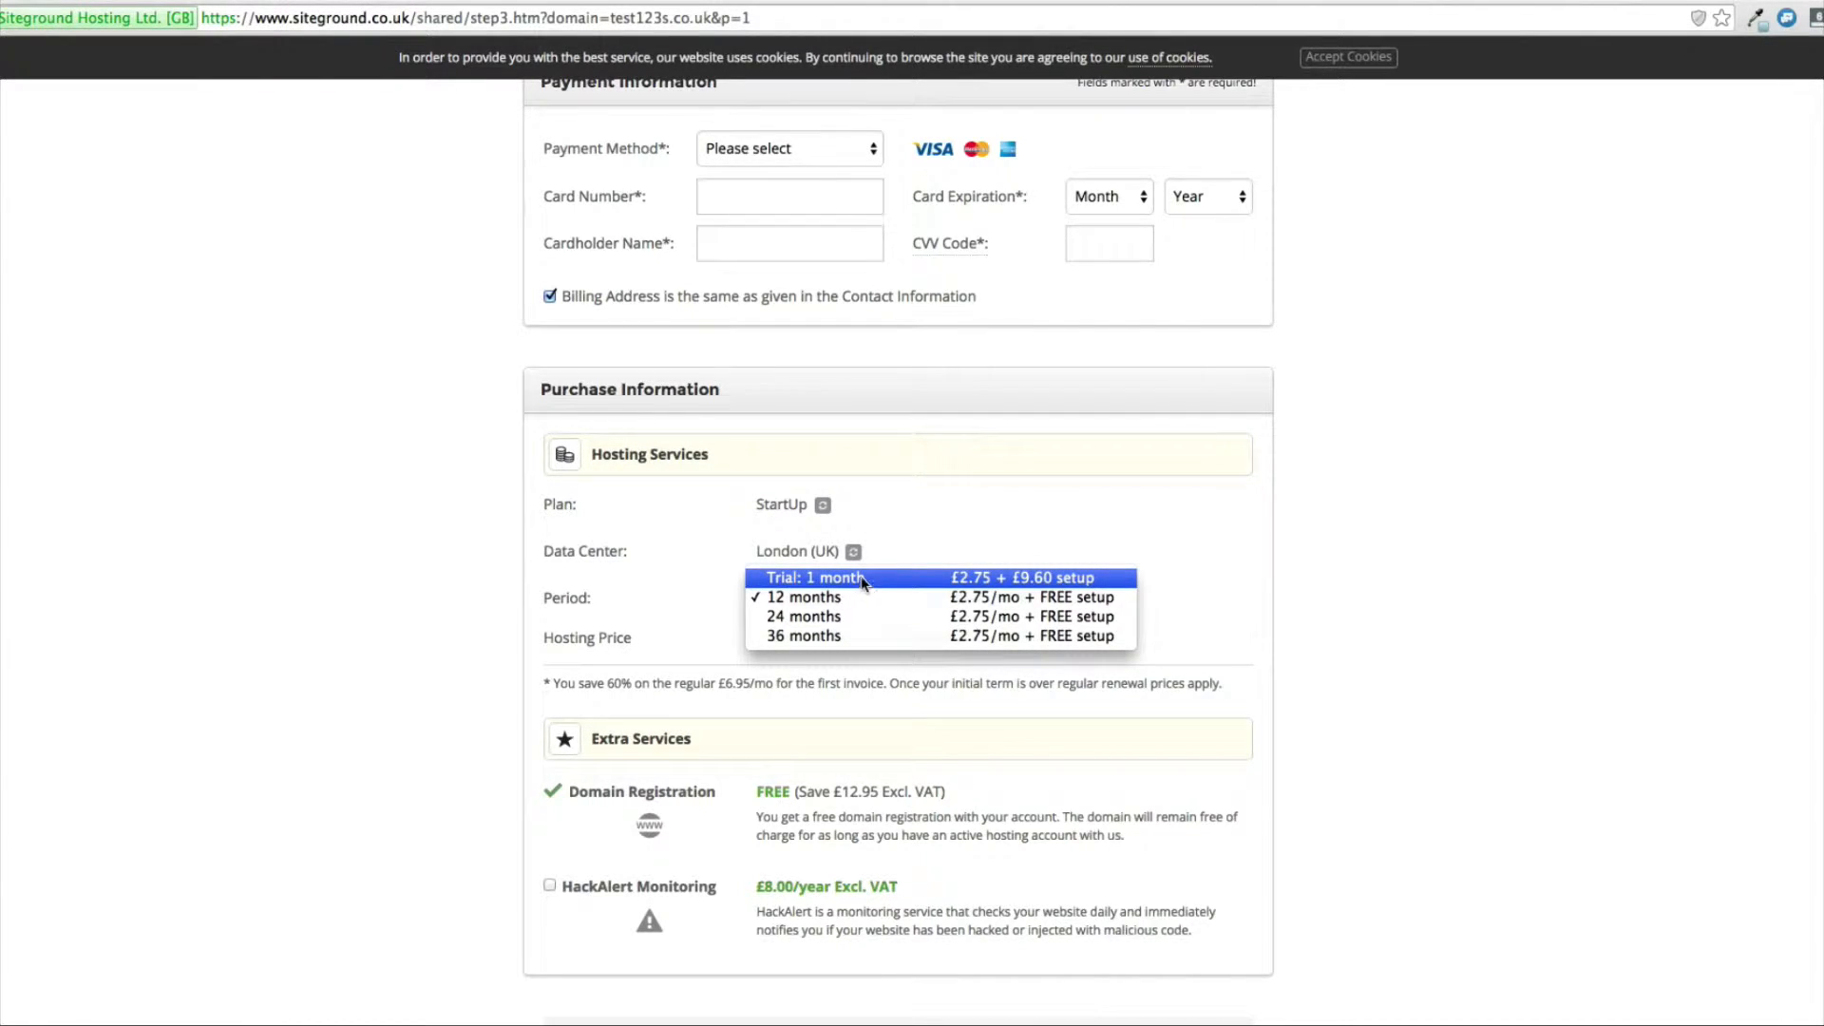
click(890, 545)
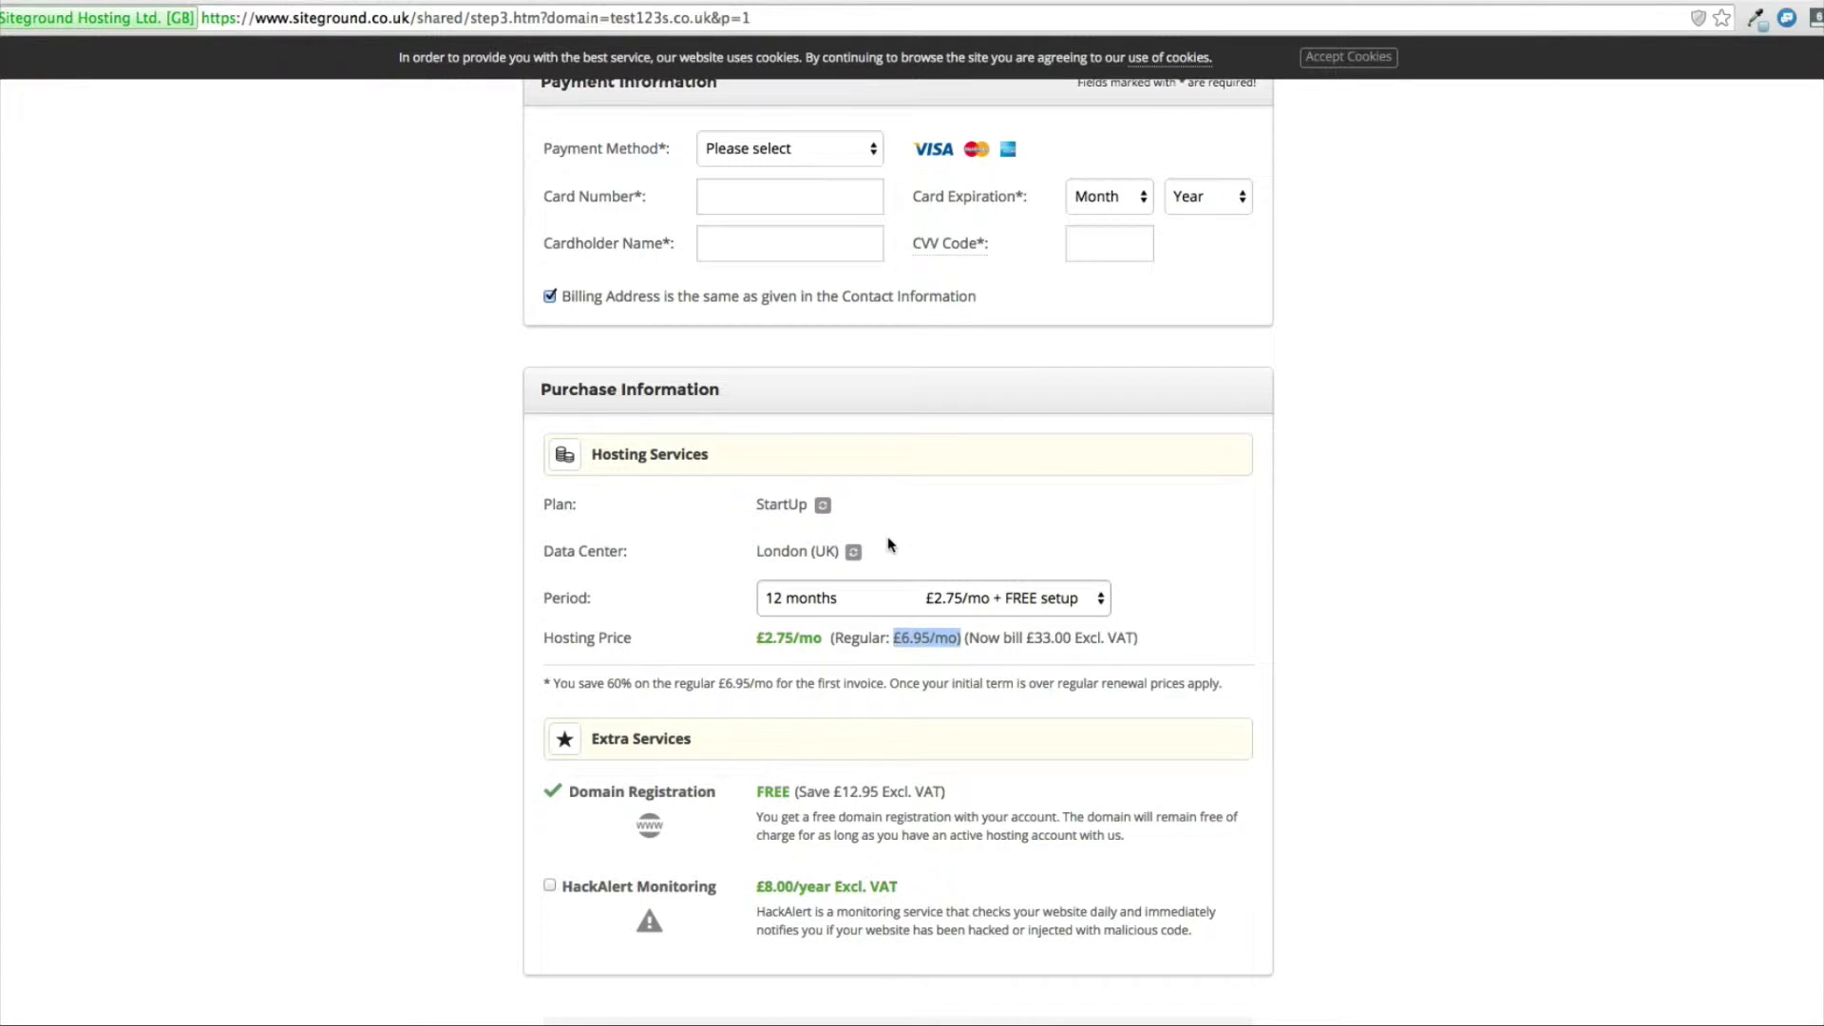
click(904, 596)
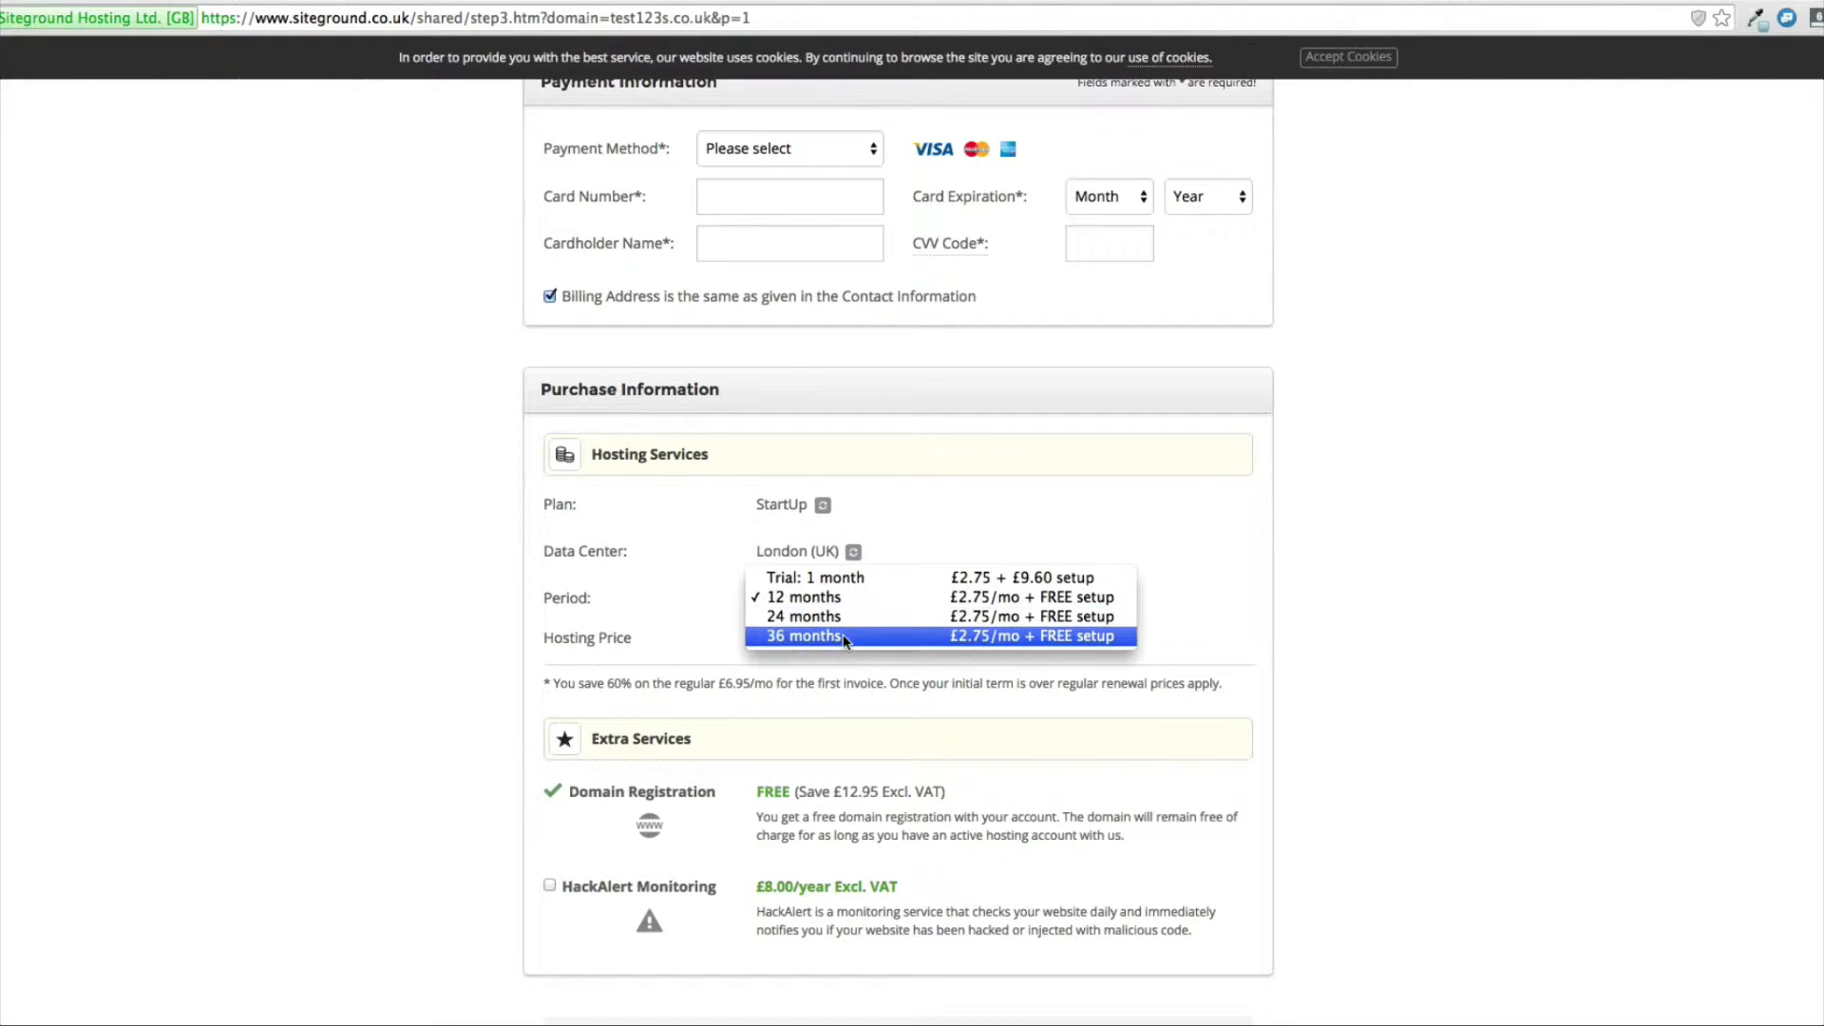
click(505, 594)
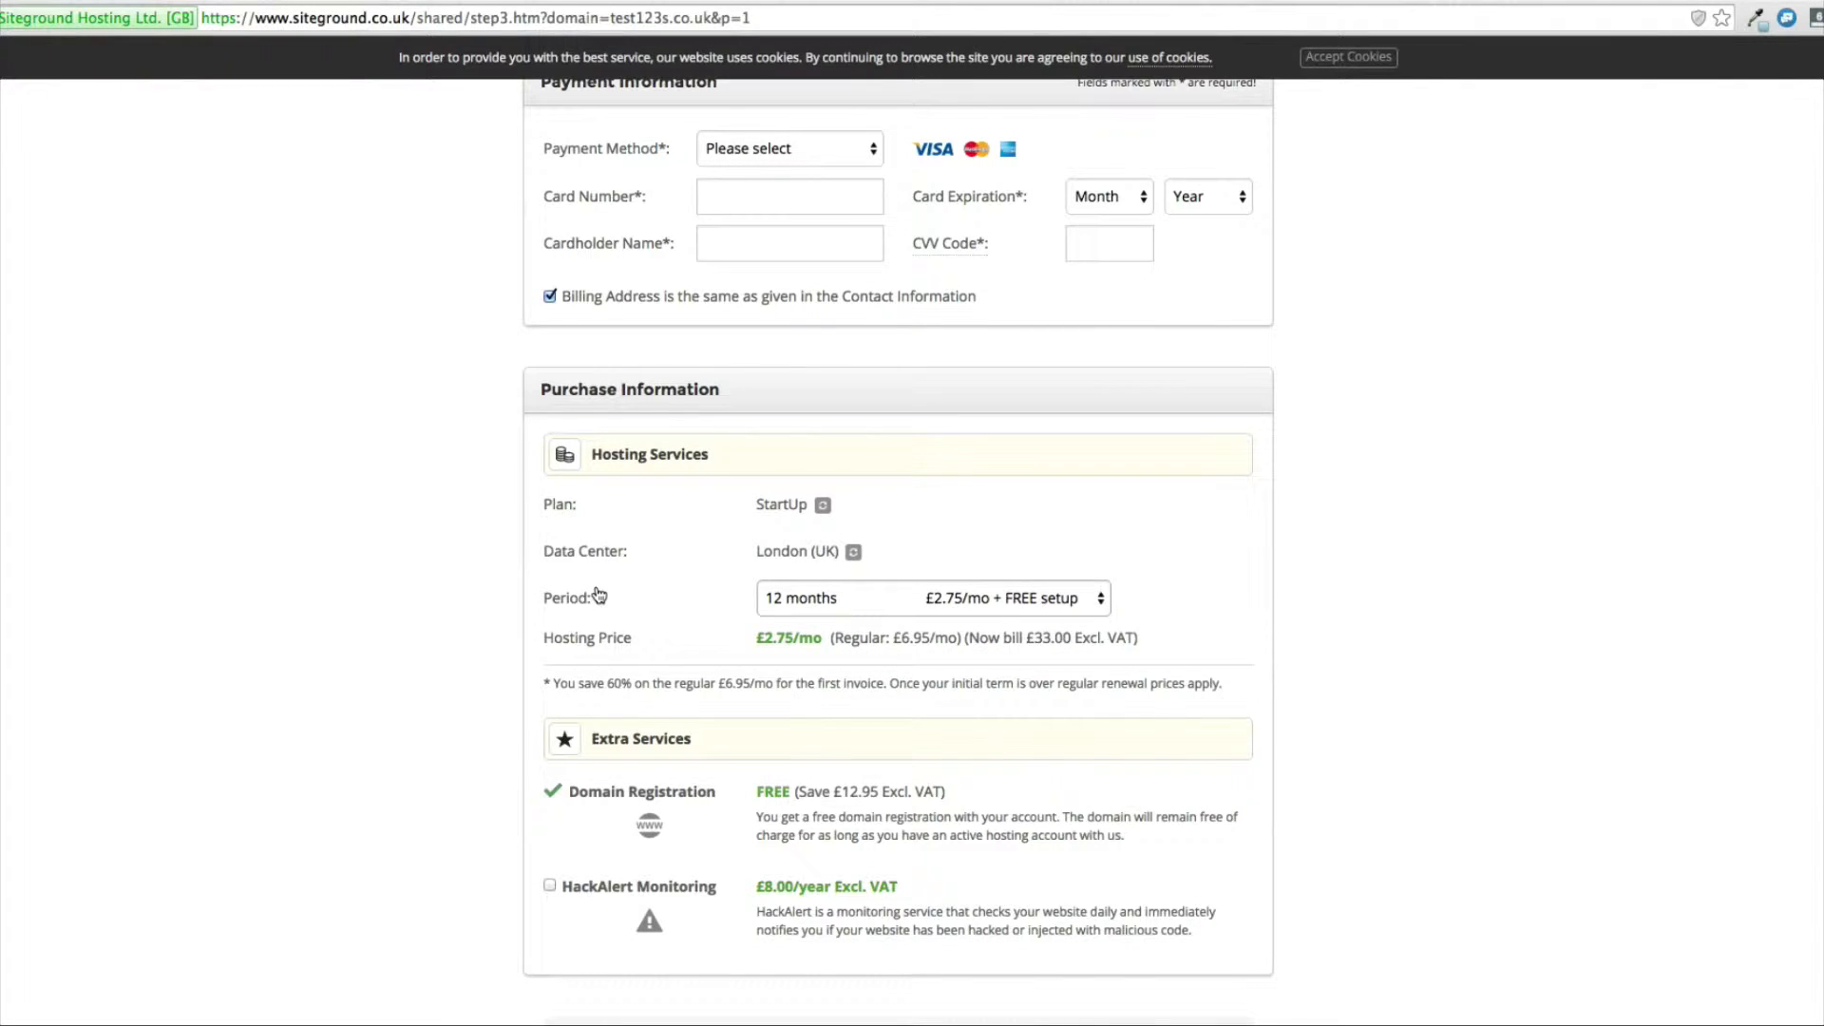
click(788, 601)
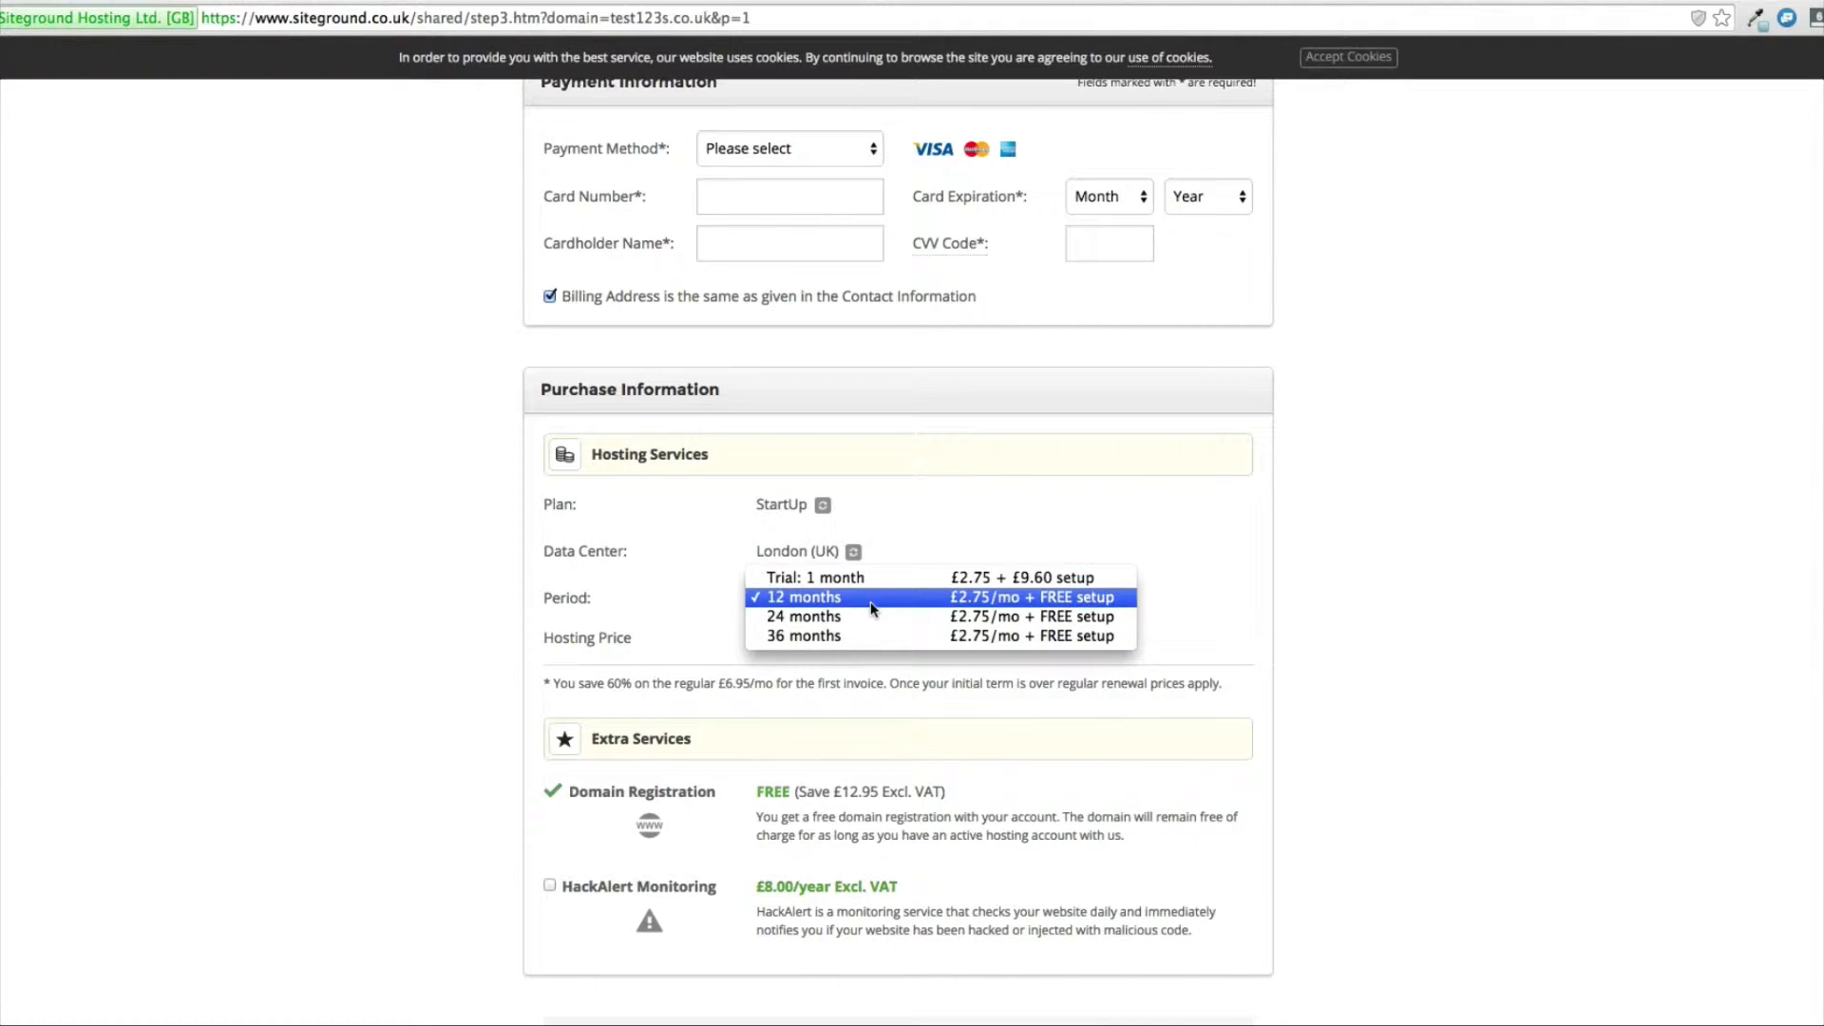
click(916, 530)
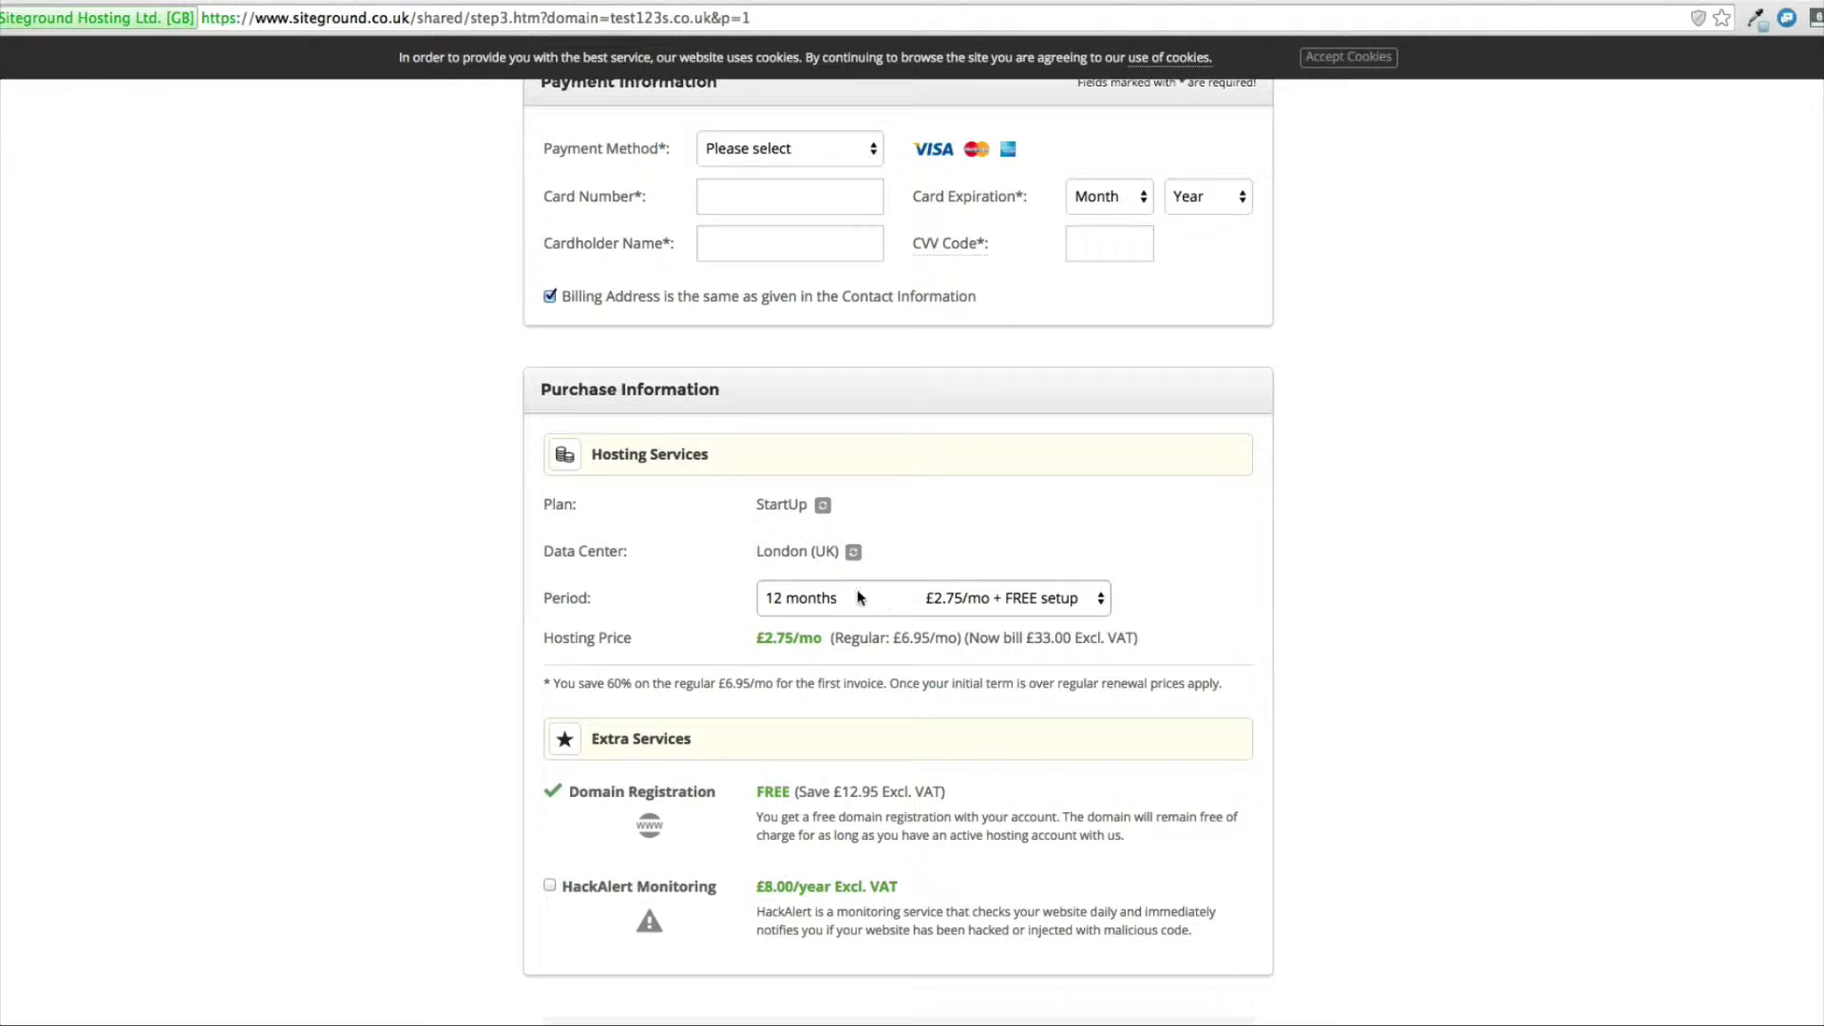
Agree to the SiteGround Terms of Service and submit the payment for the hosting order.
scroll(491, 600, down, 2)
scroll(492, 600, down, 4)
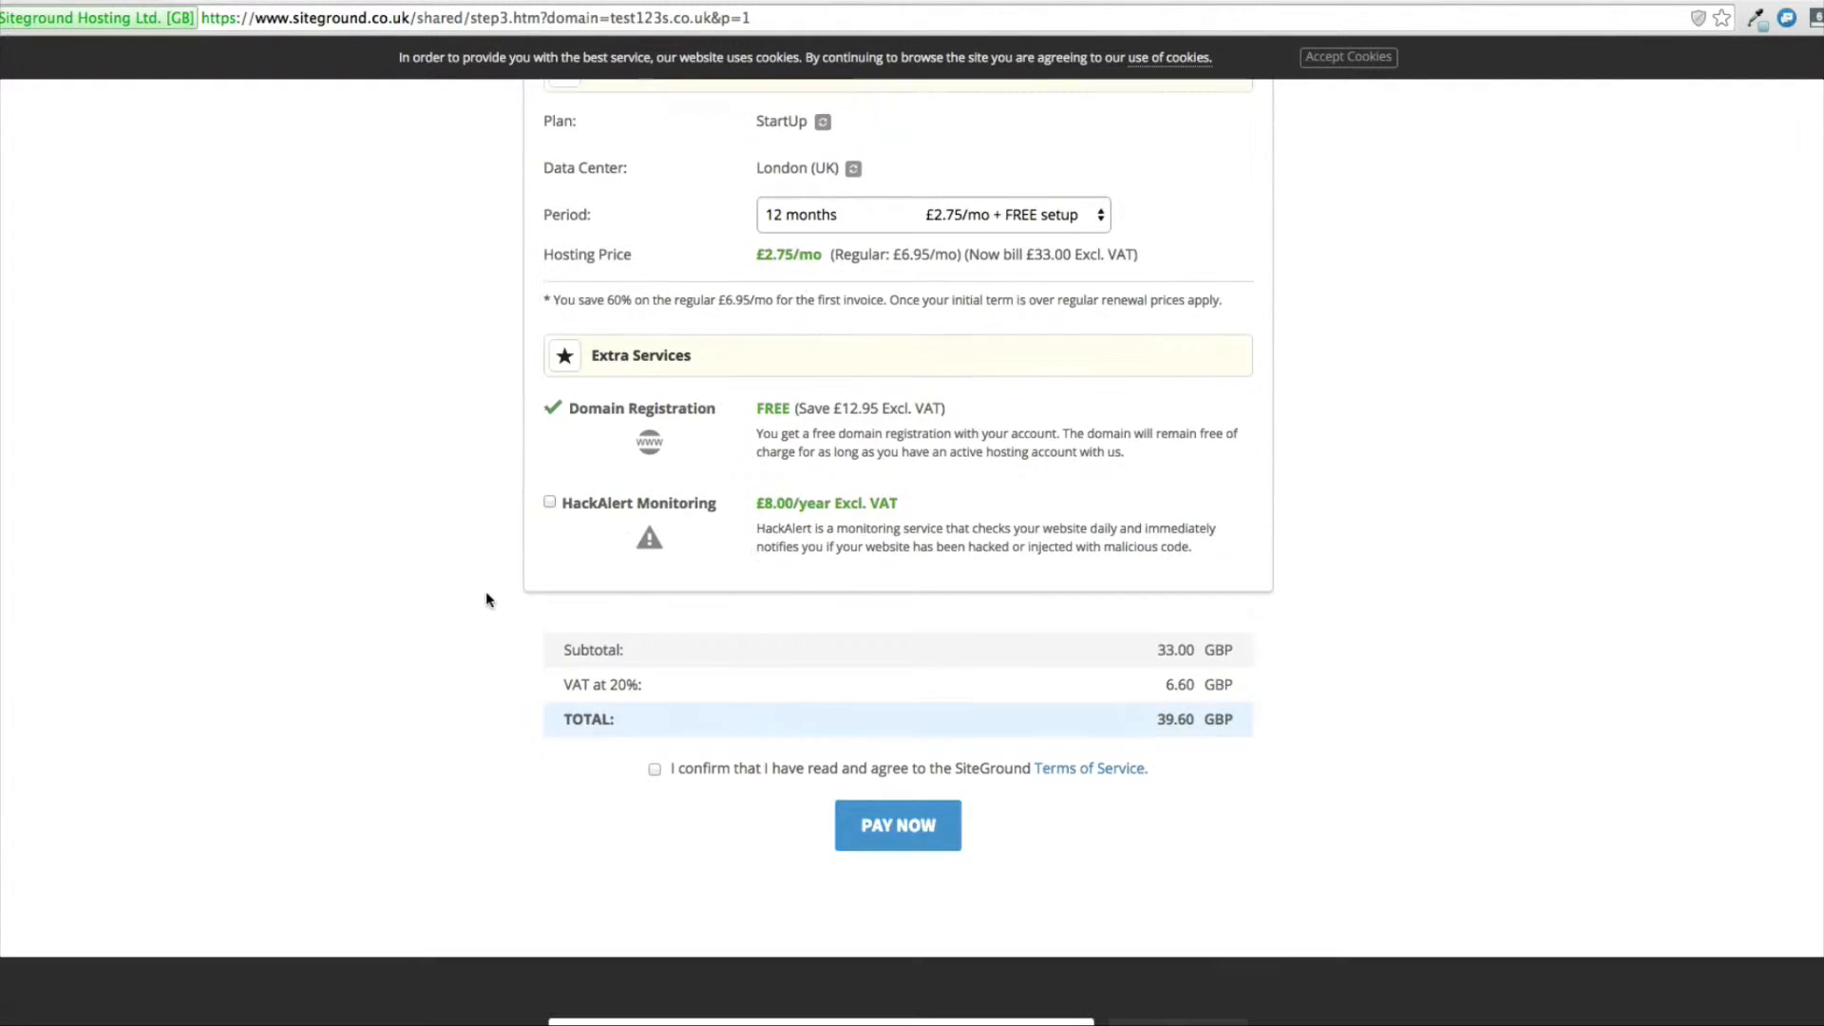
click(654, 770)
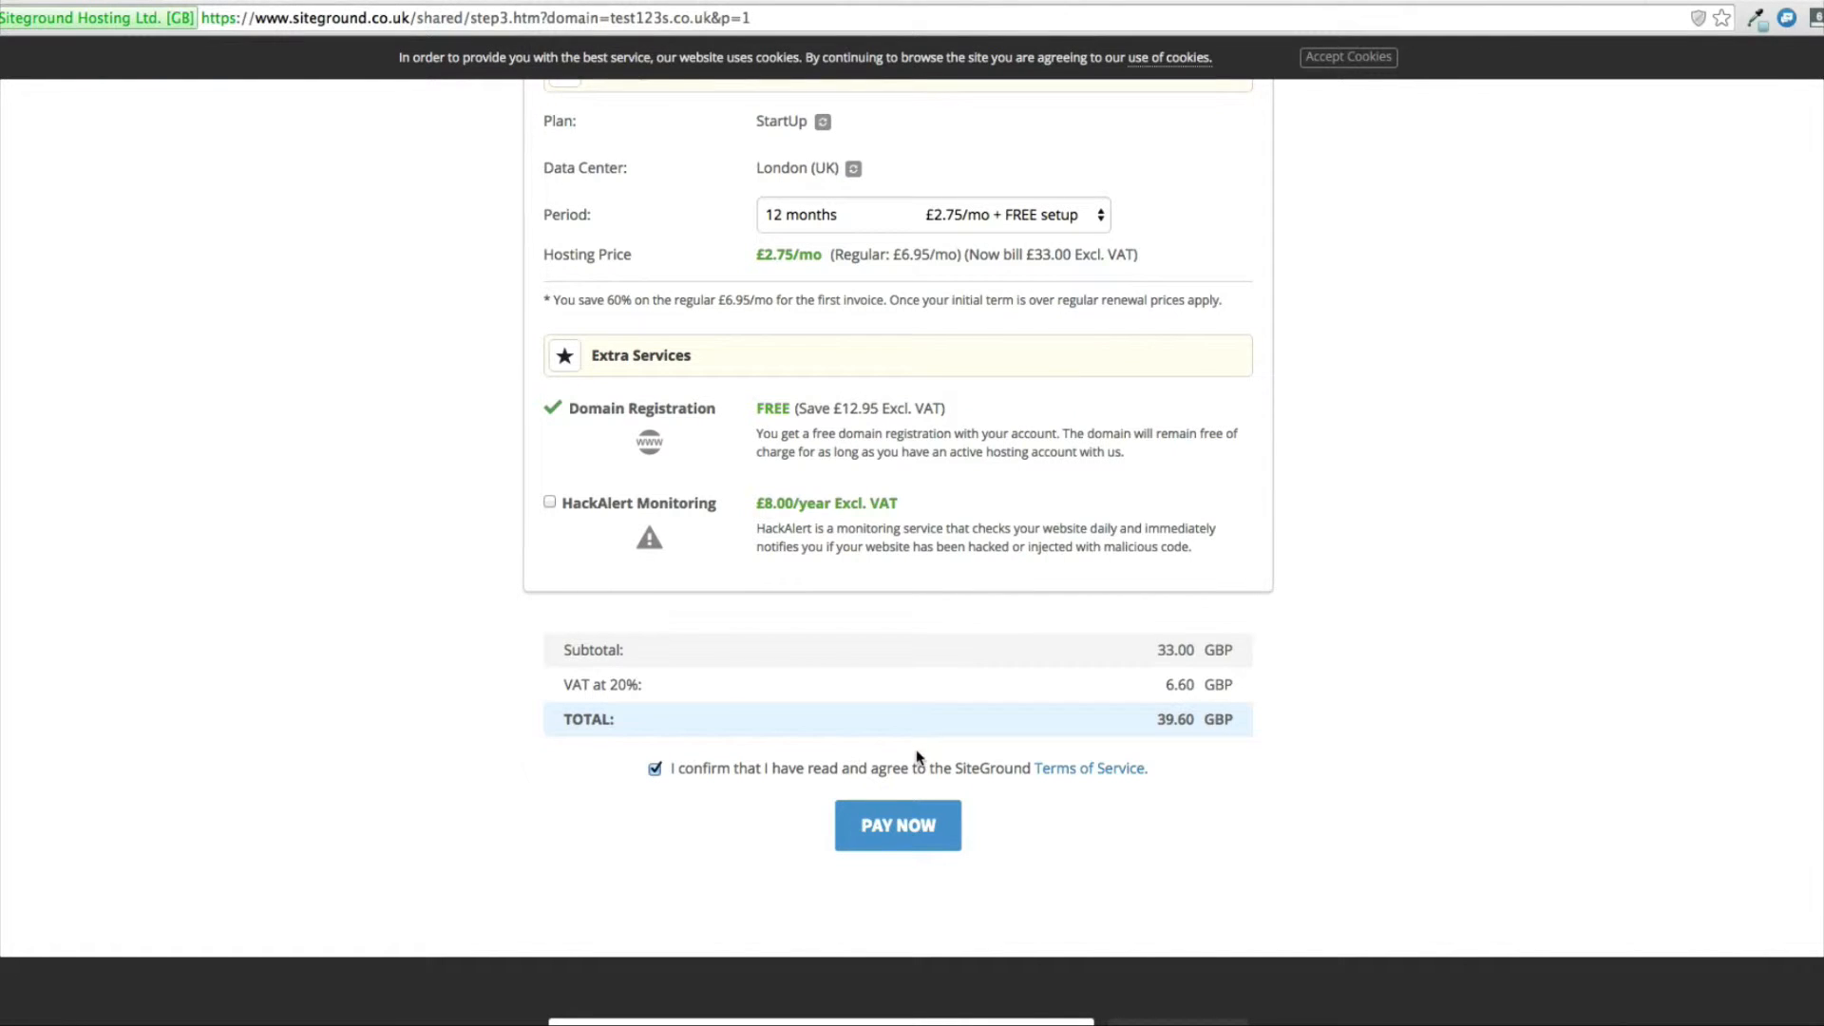
click(909, 826)
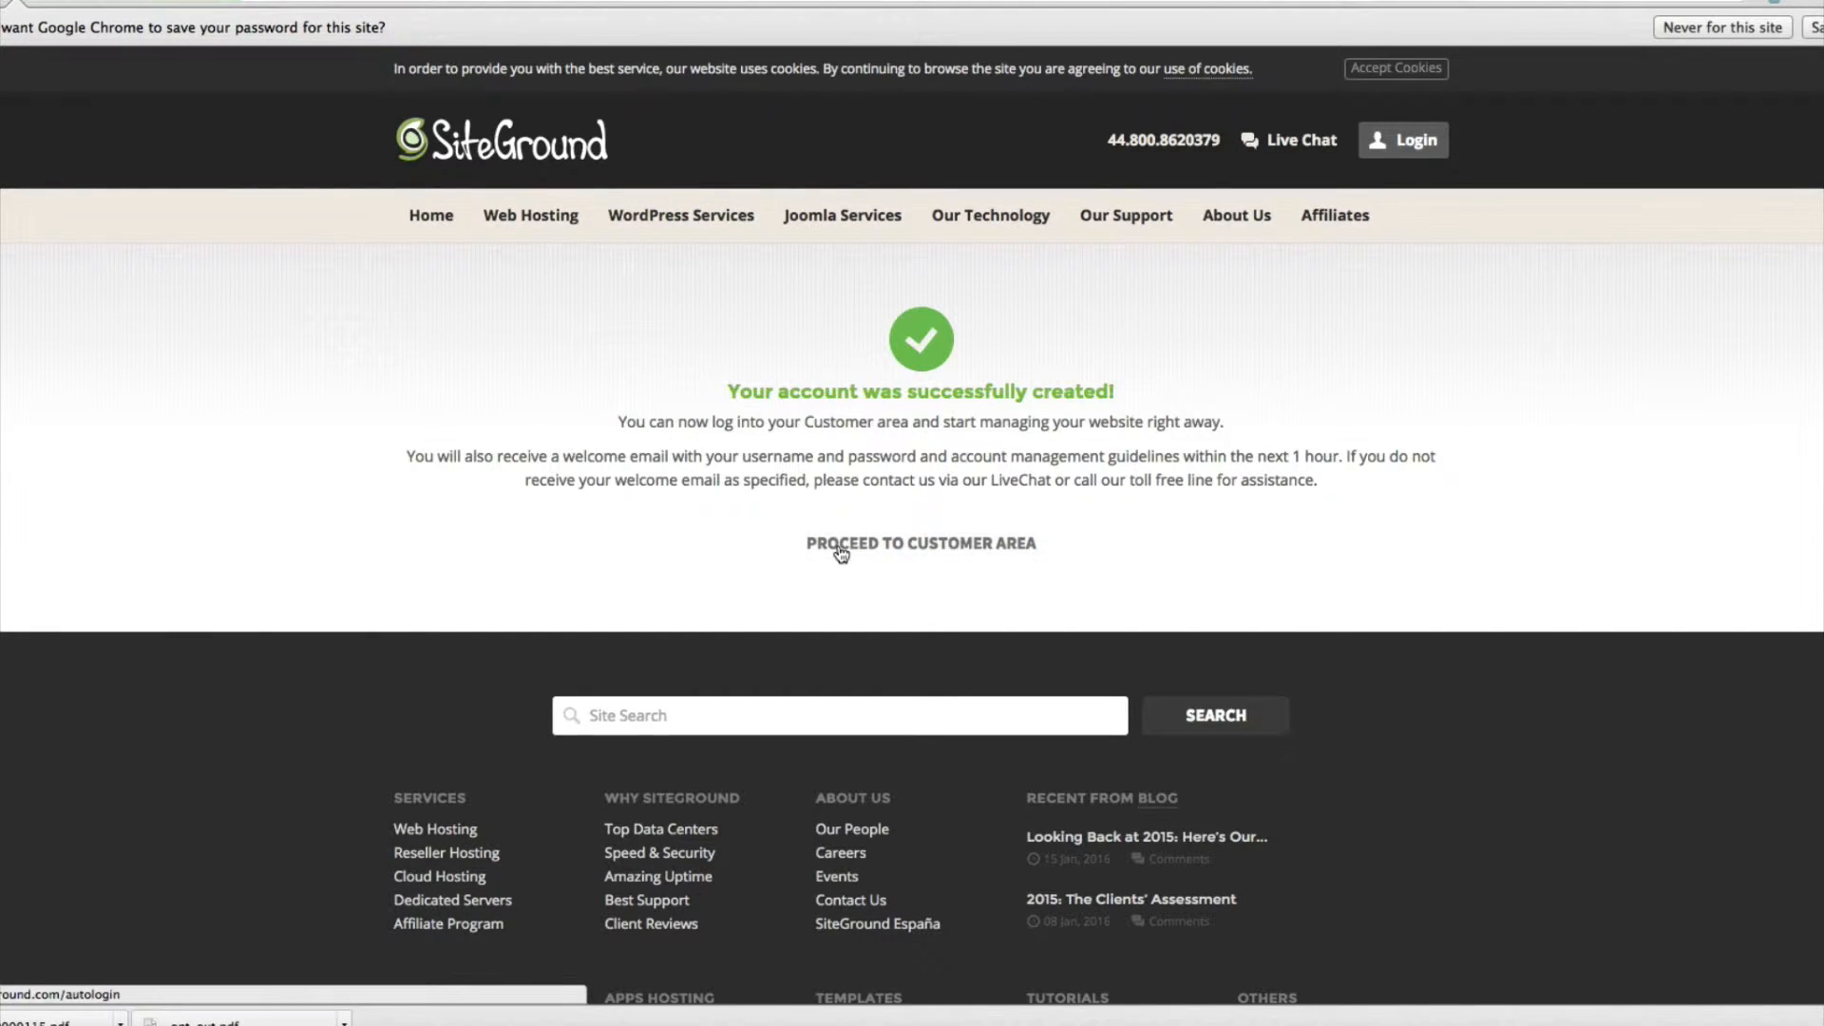
Proceed to the customer area and complete the account setup wizard with "Thanks, but I don't need help".
click(841, 552)
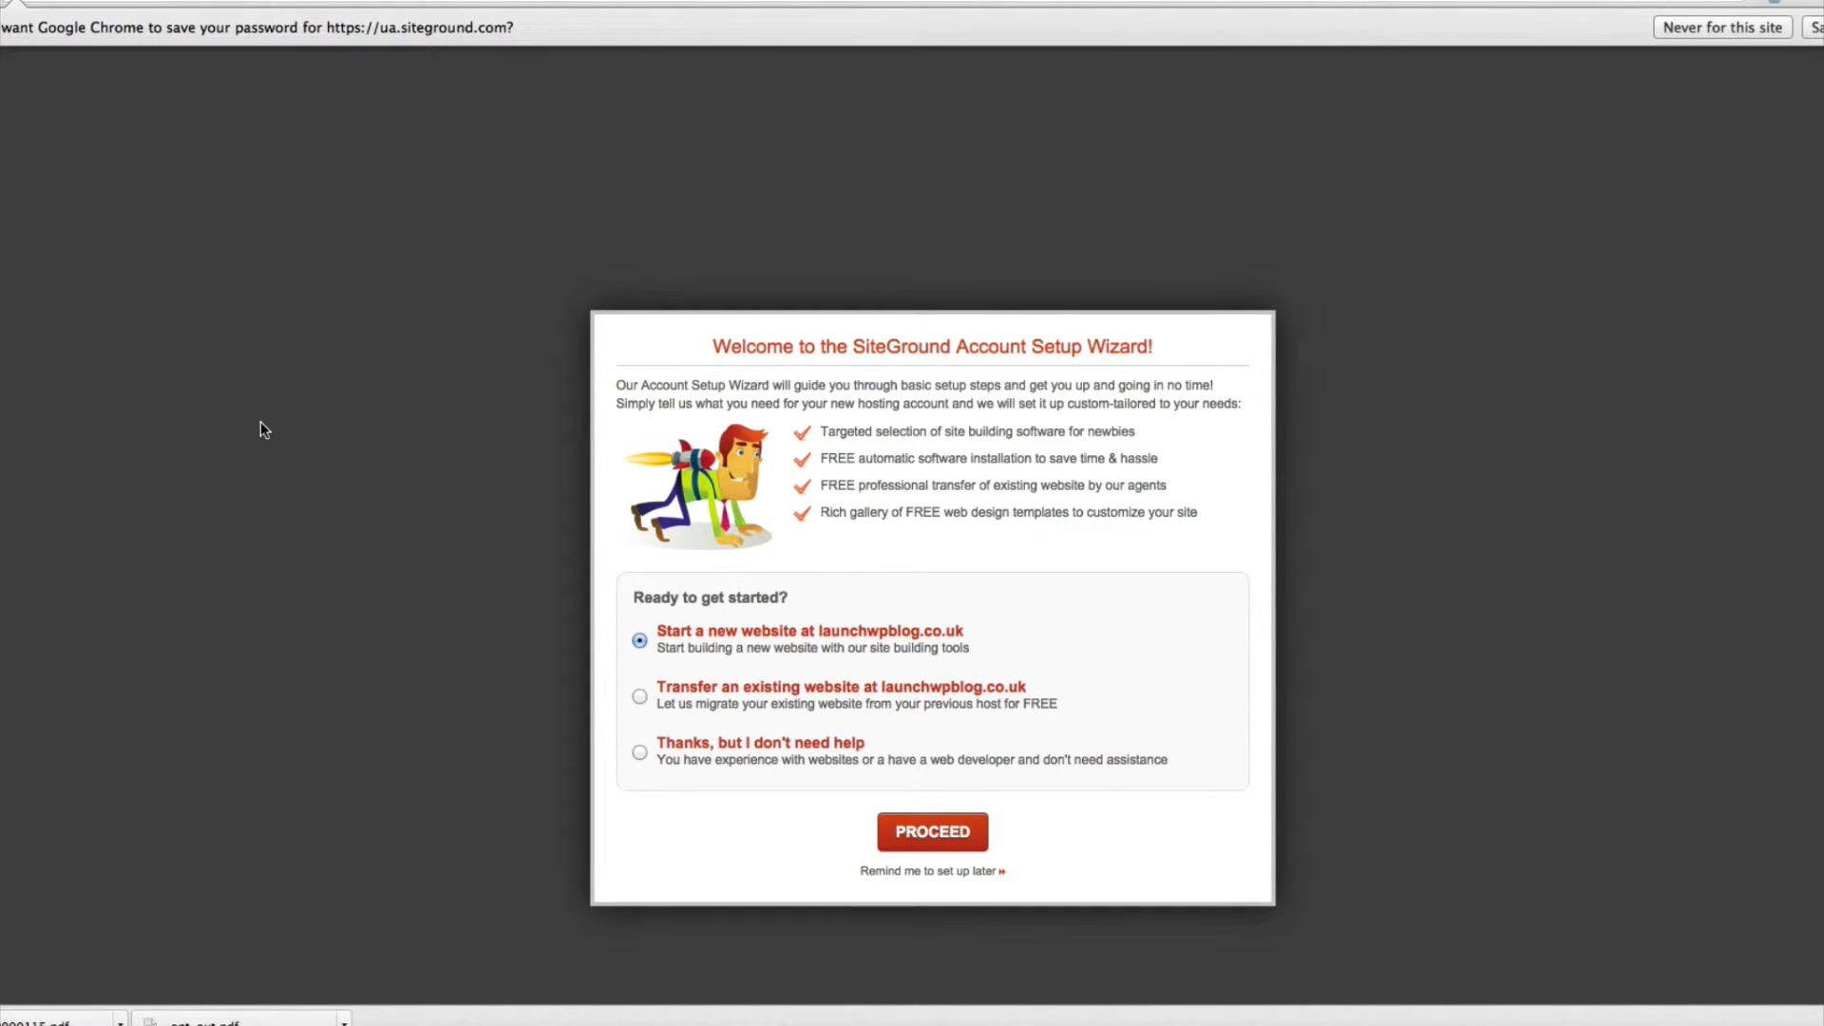
click(640, 753)
click(944, 832)
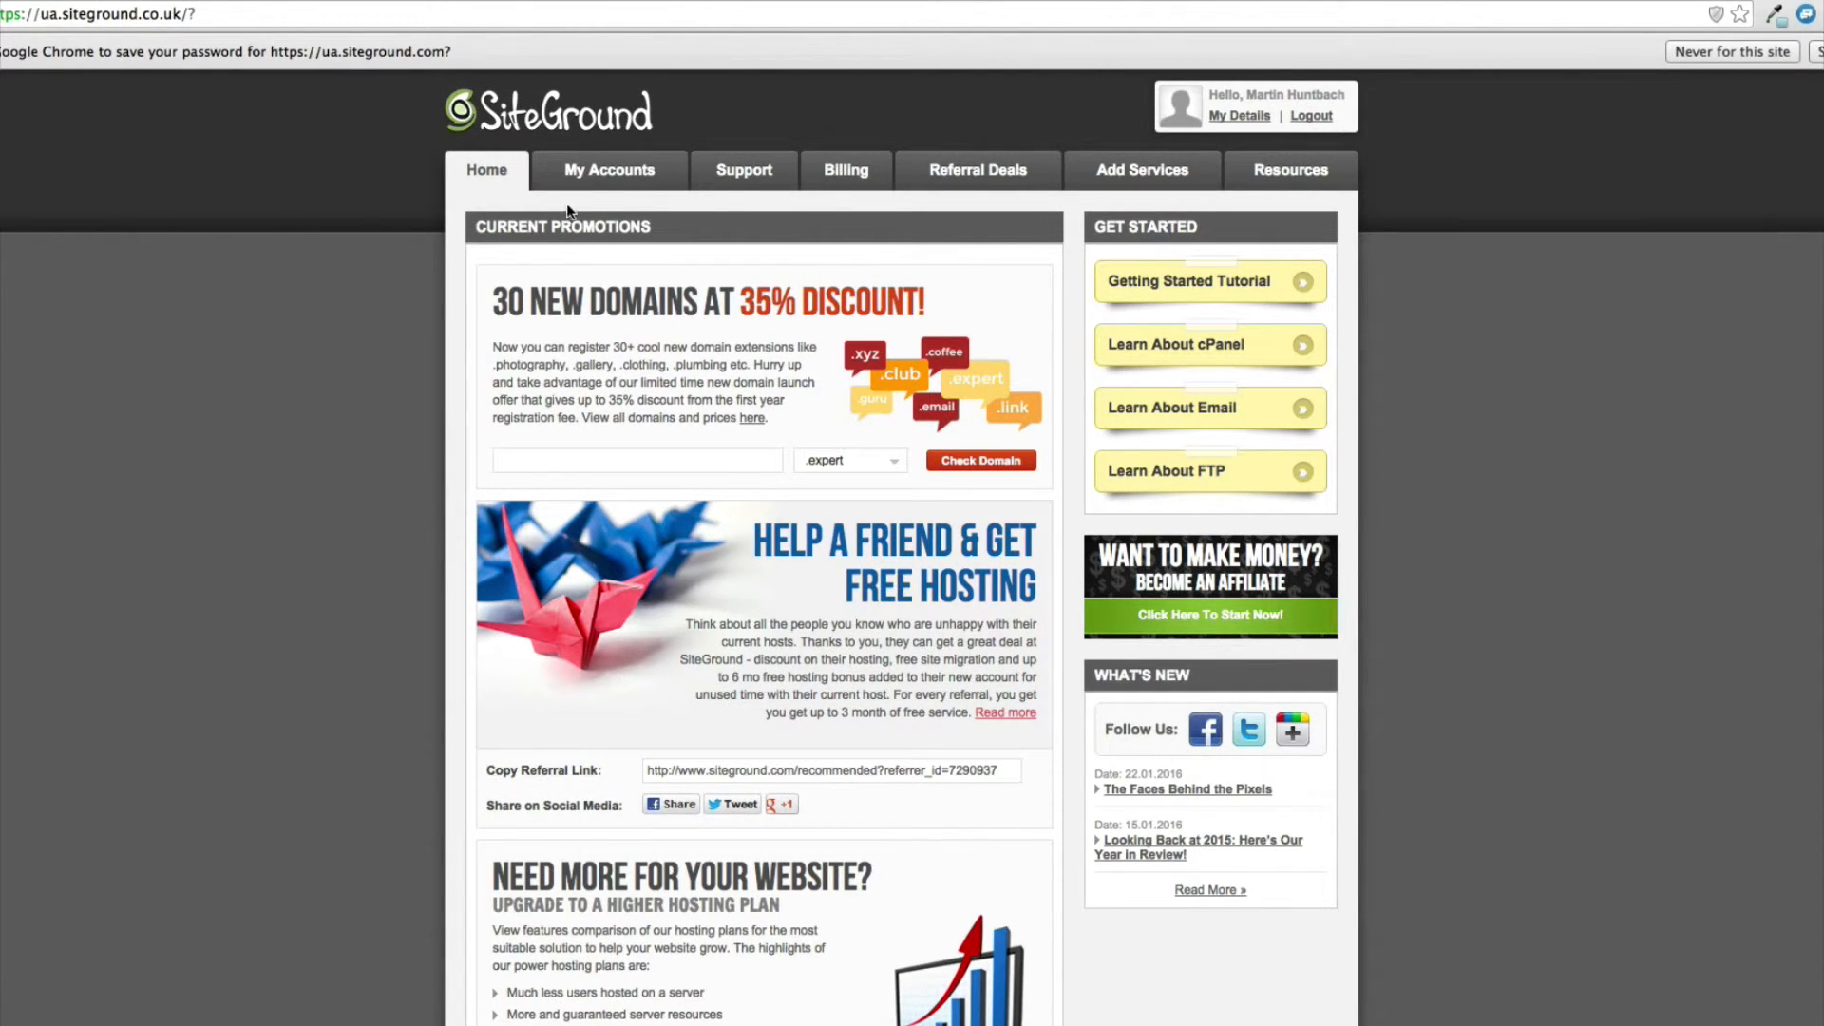
Access cPanel for the launchwpblog.co.uk account and open the WordPress Installer's installation form.
click(608, 171)
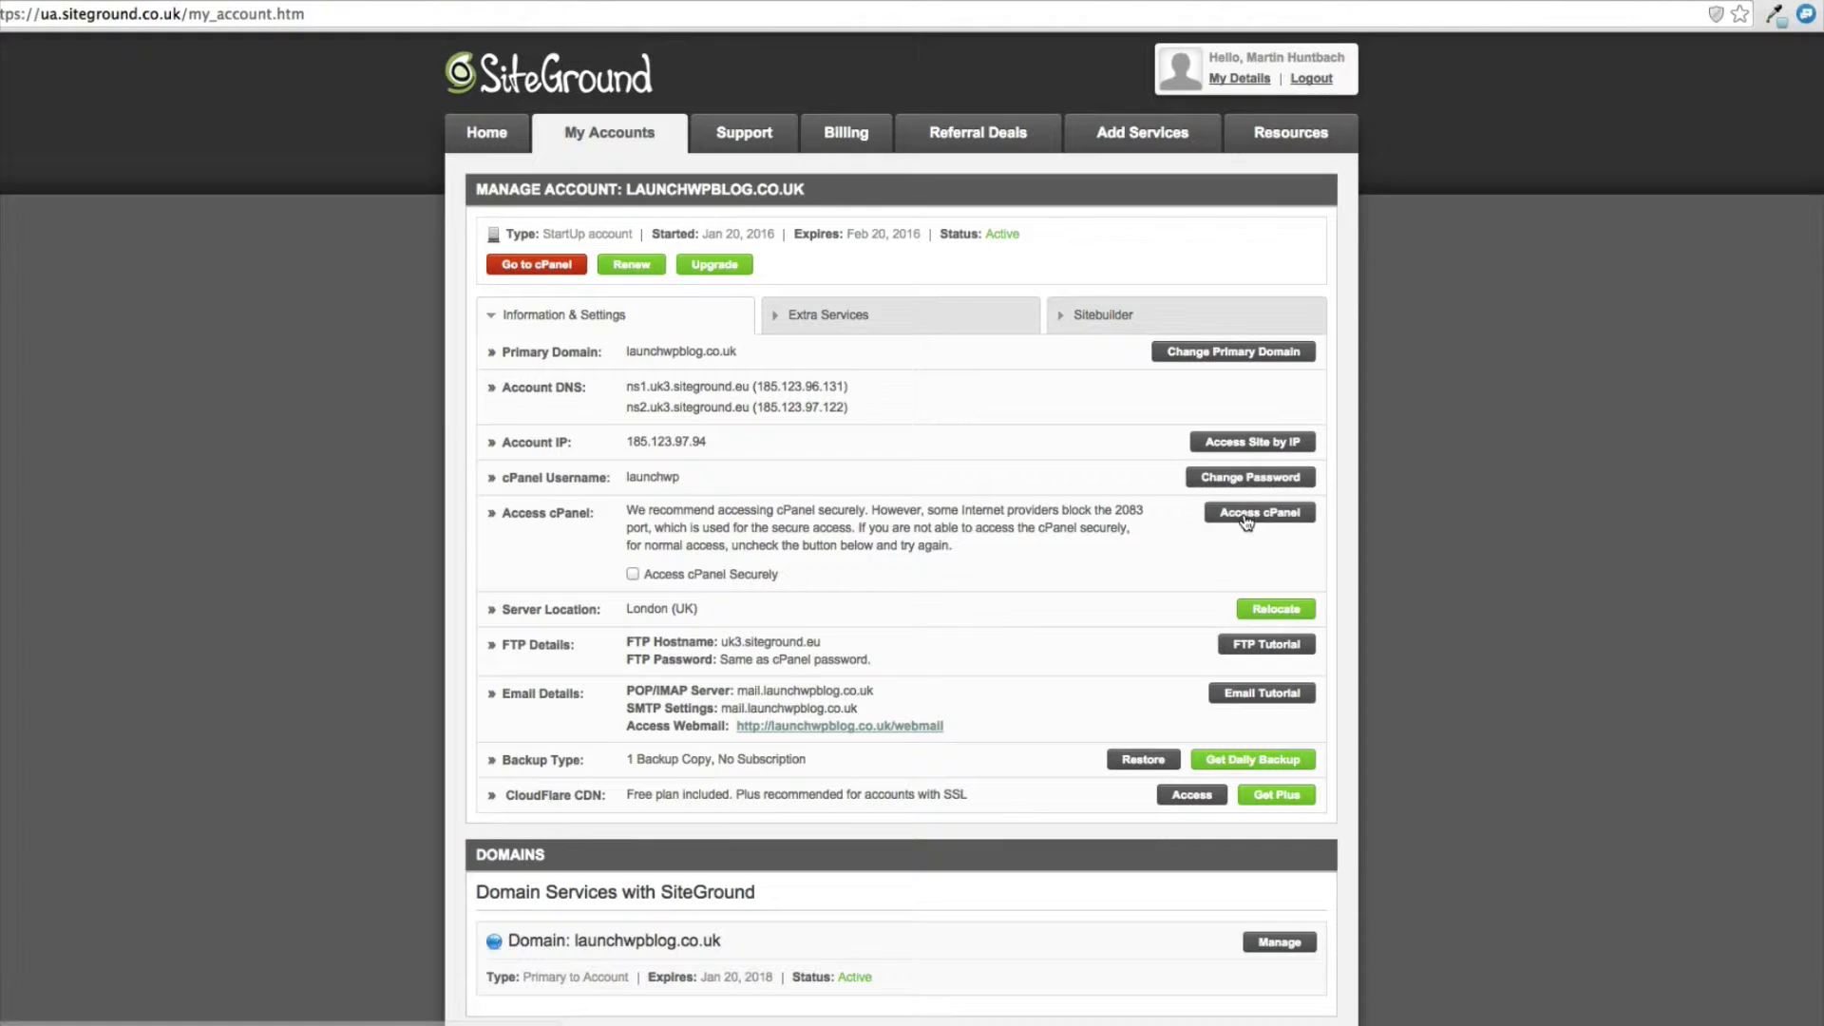
click(1244, 518)
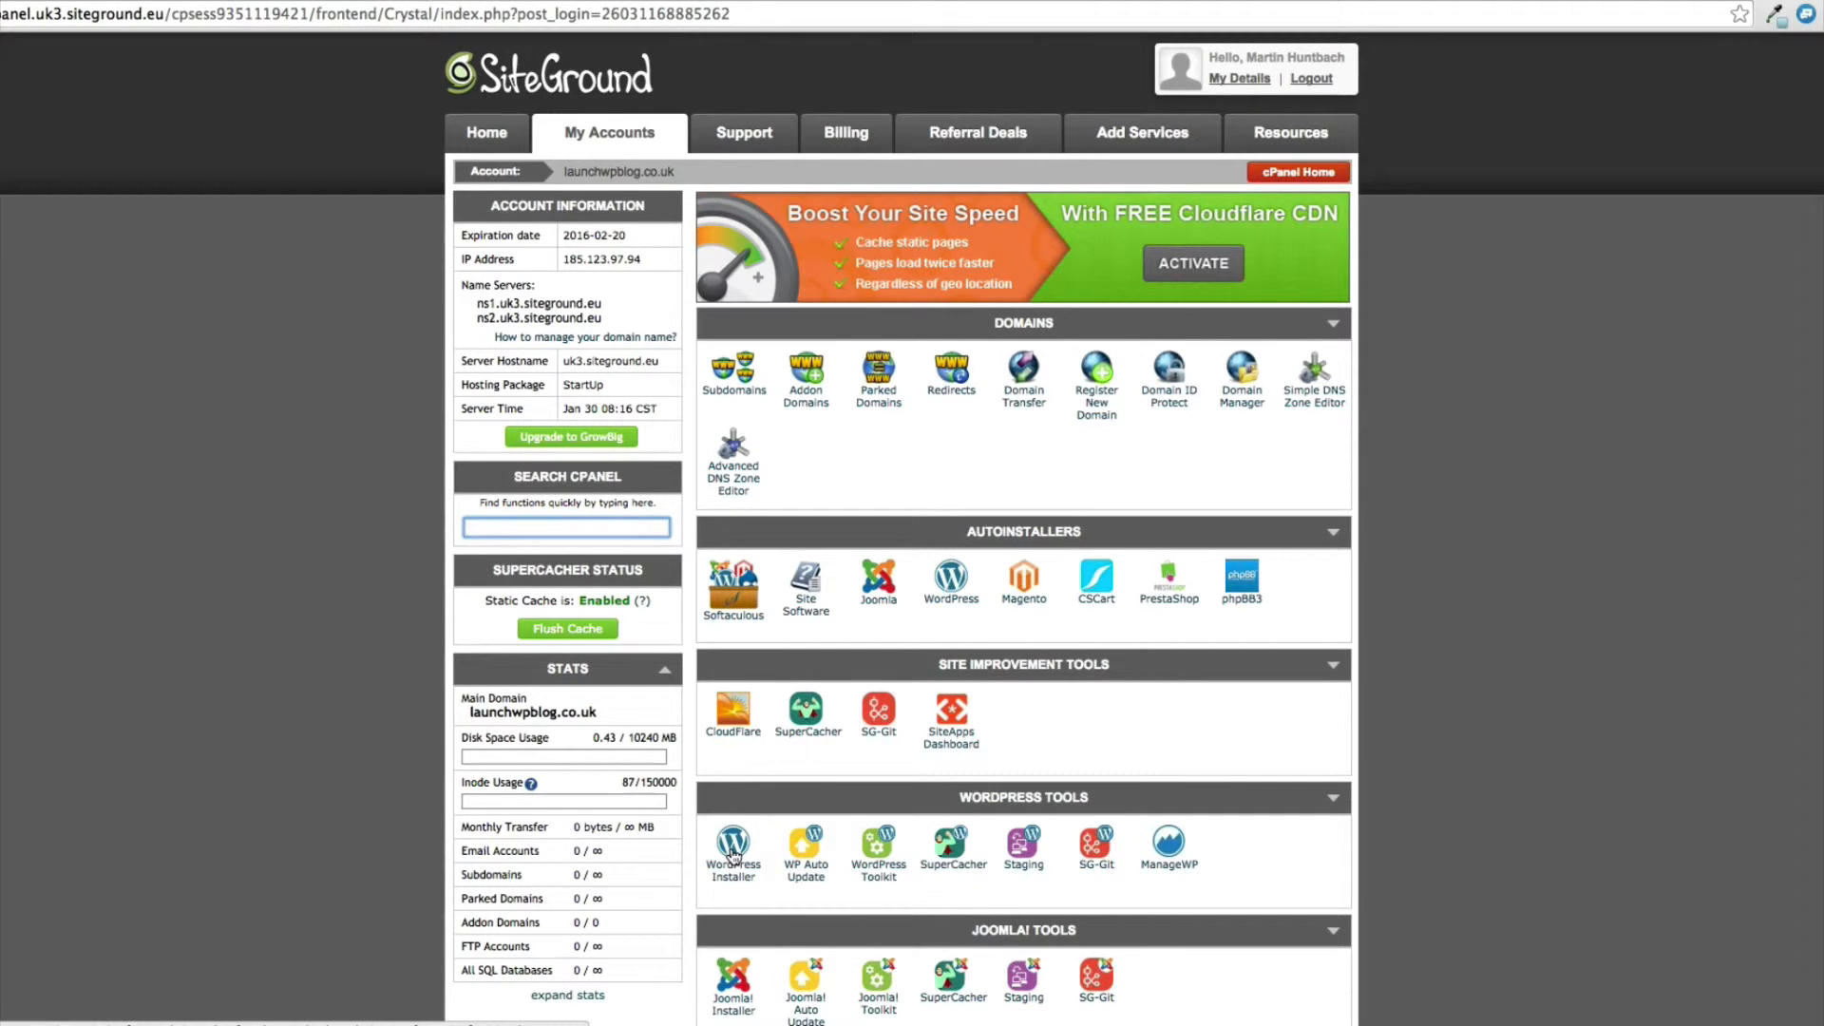
click(733, 857)
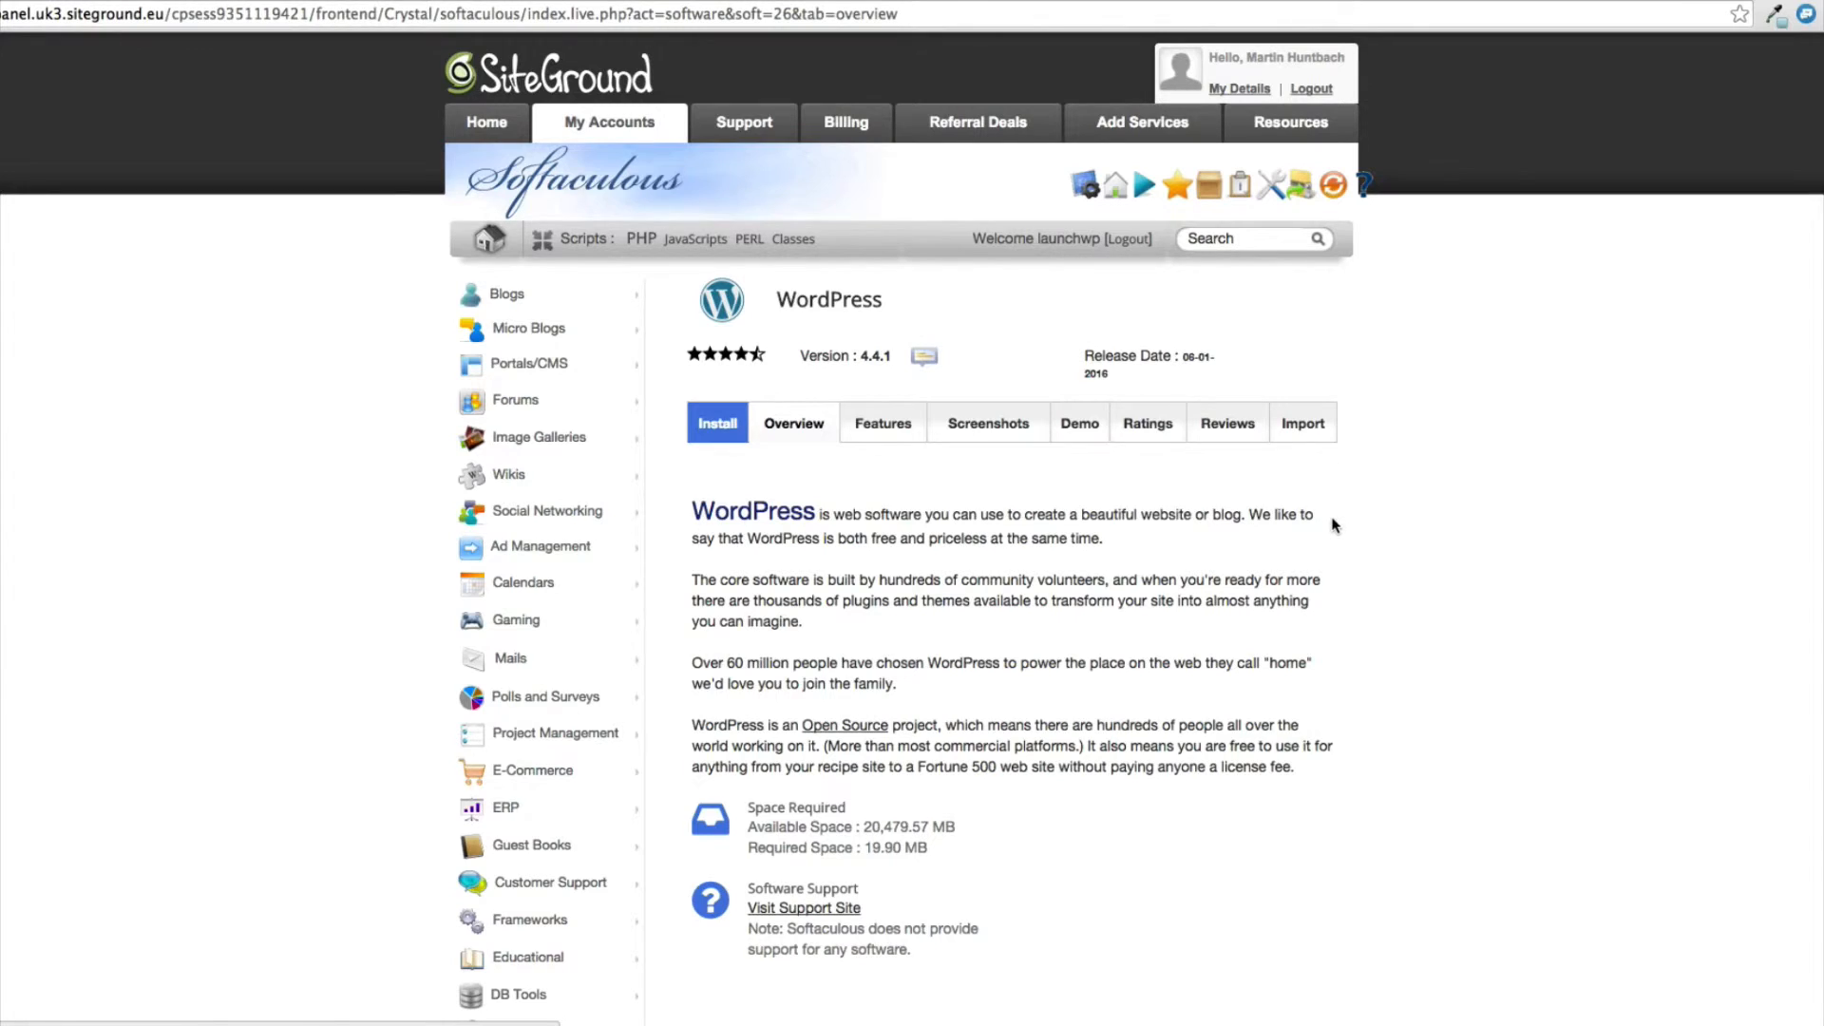
scroll(1334, 525, down, 2)
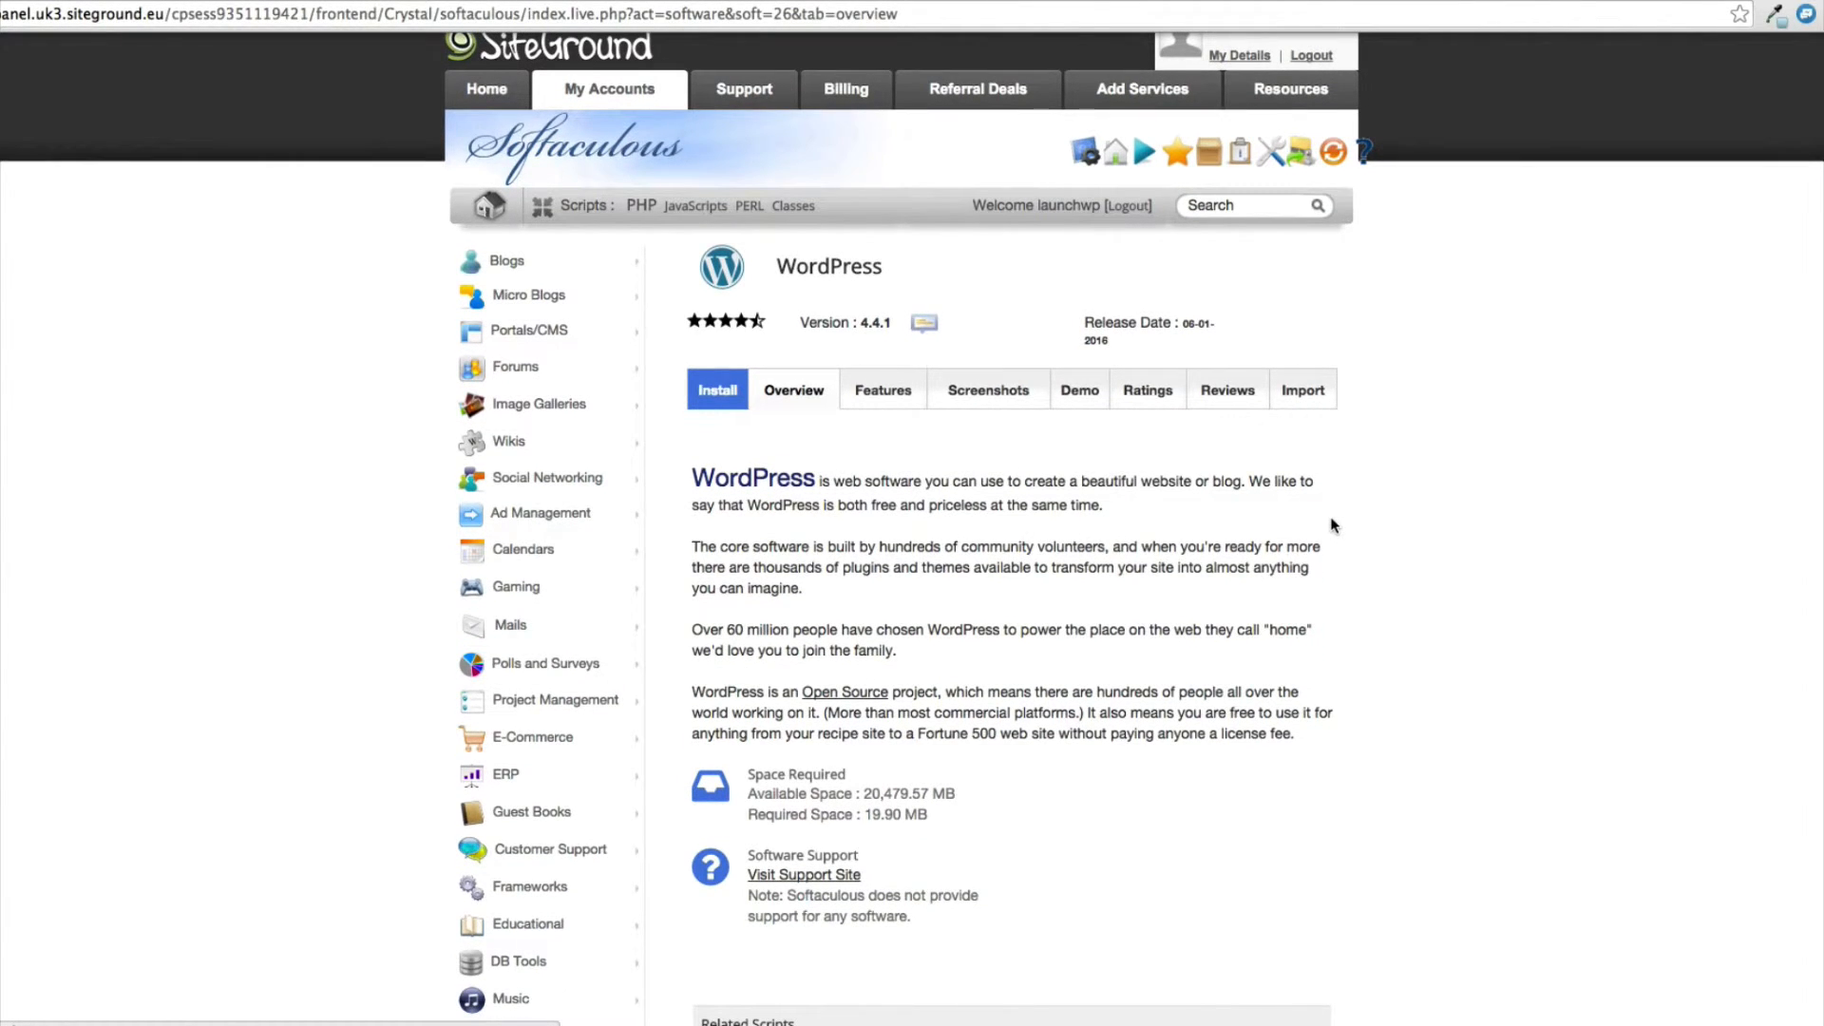
click(703, 388)
scroll(703, 388, up, 2)
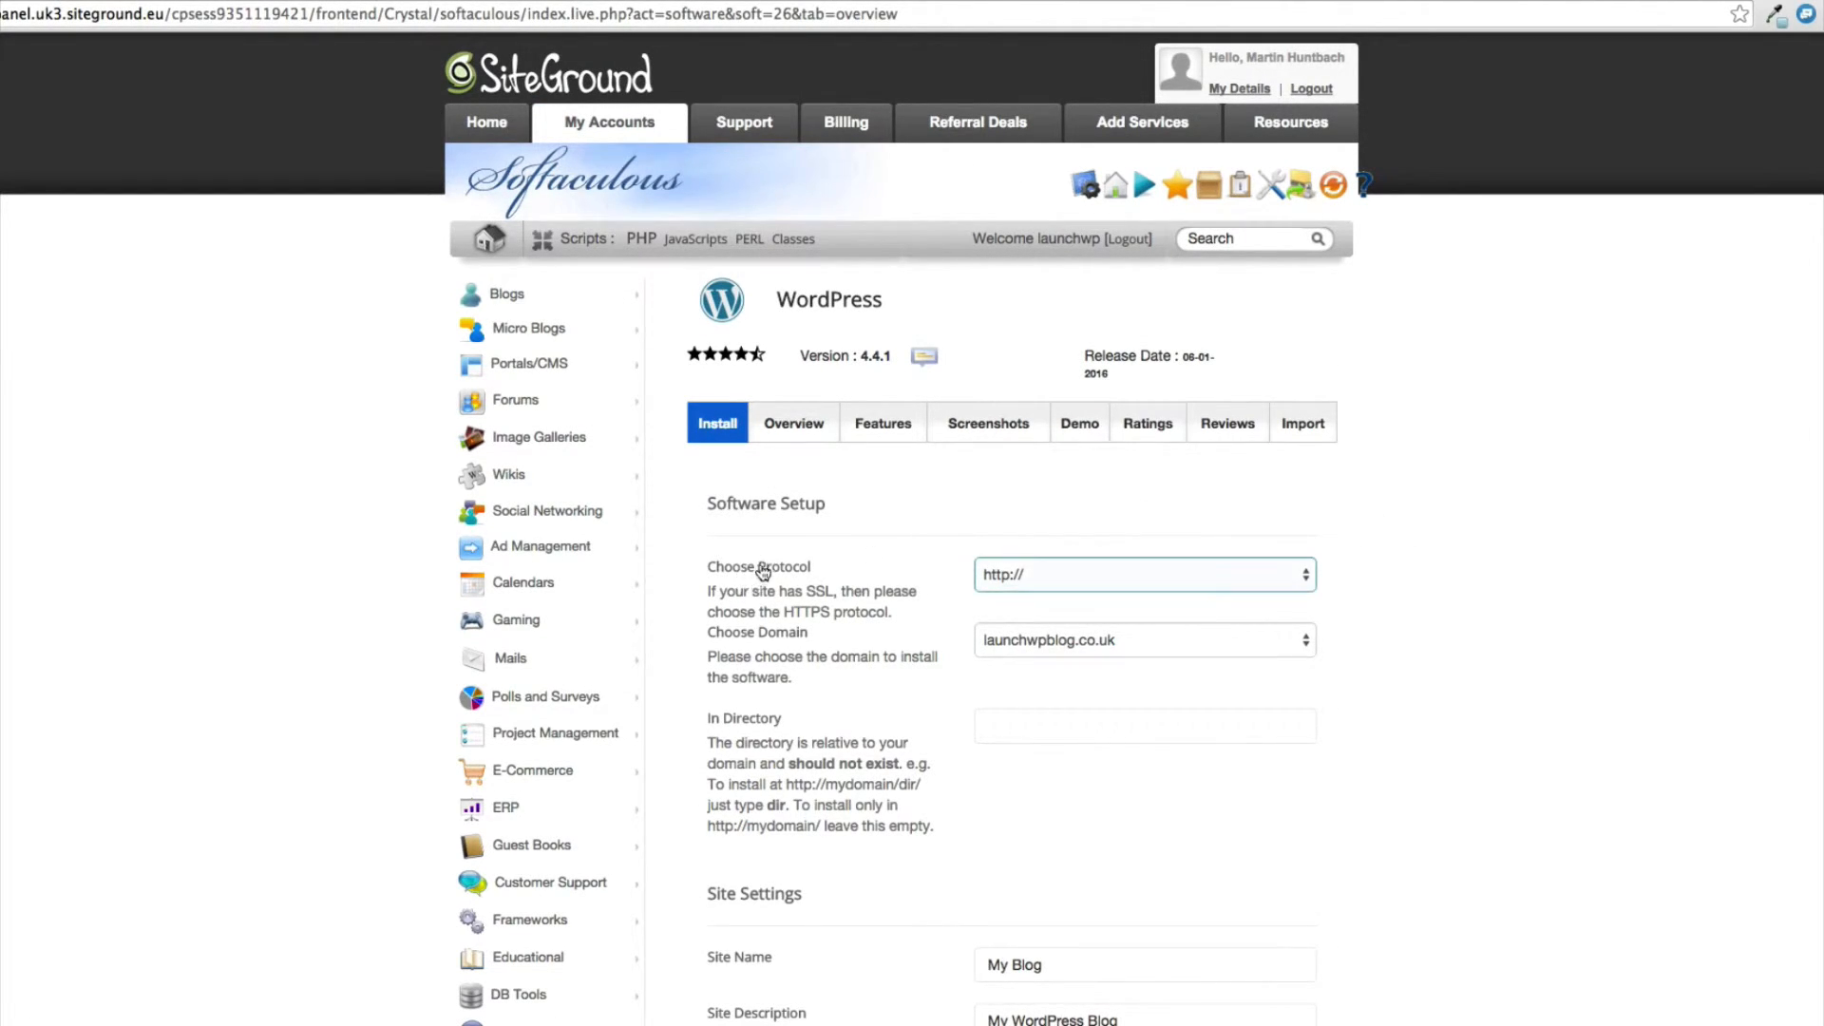
Check the available protocol options and the installation directory field in the WordPress software setup.
click(1068, 574)
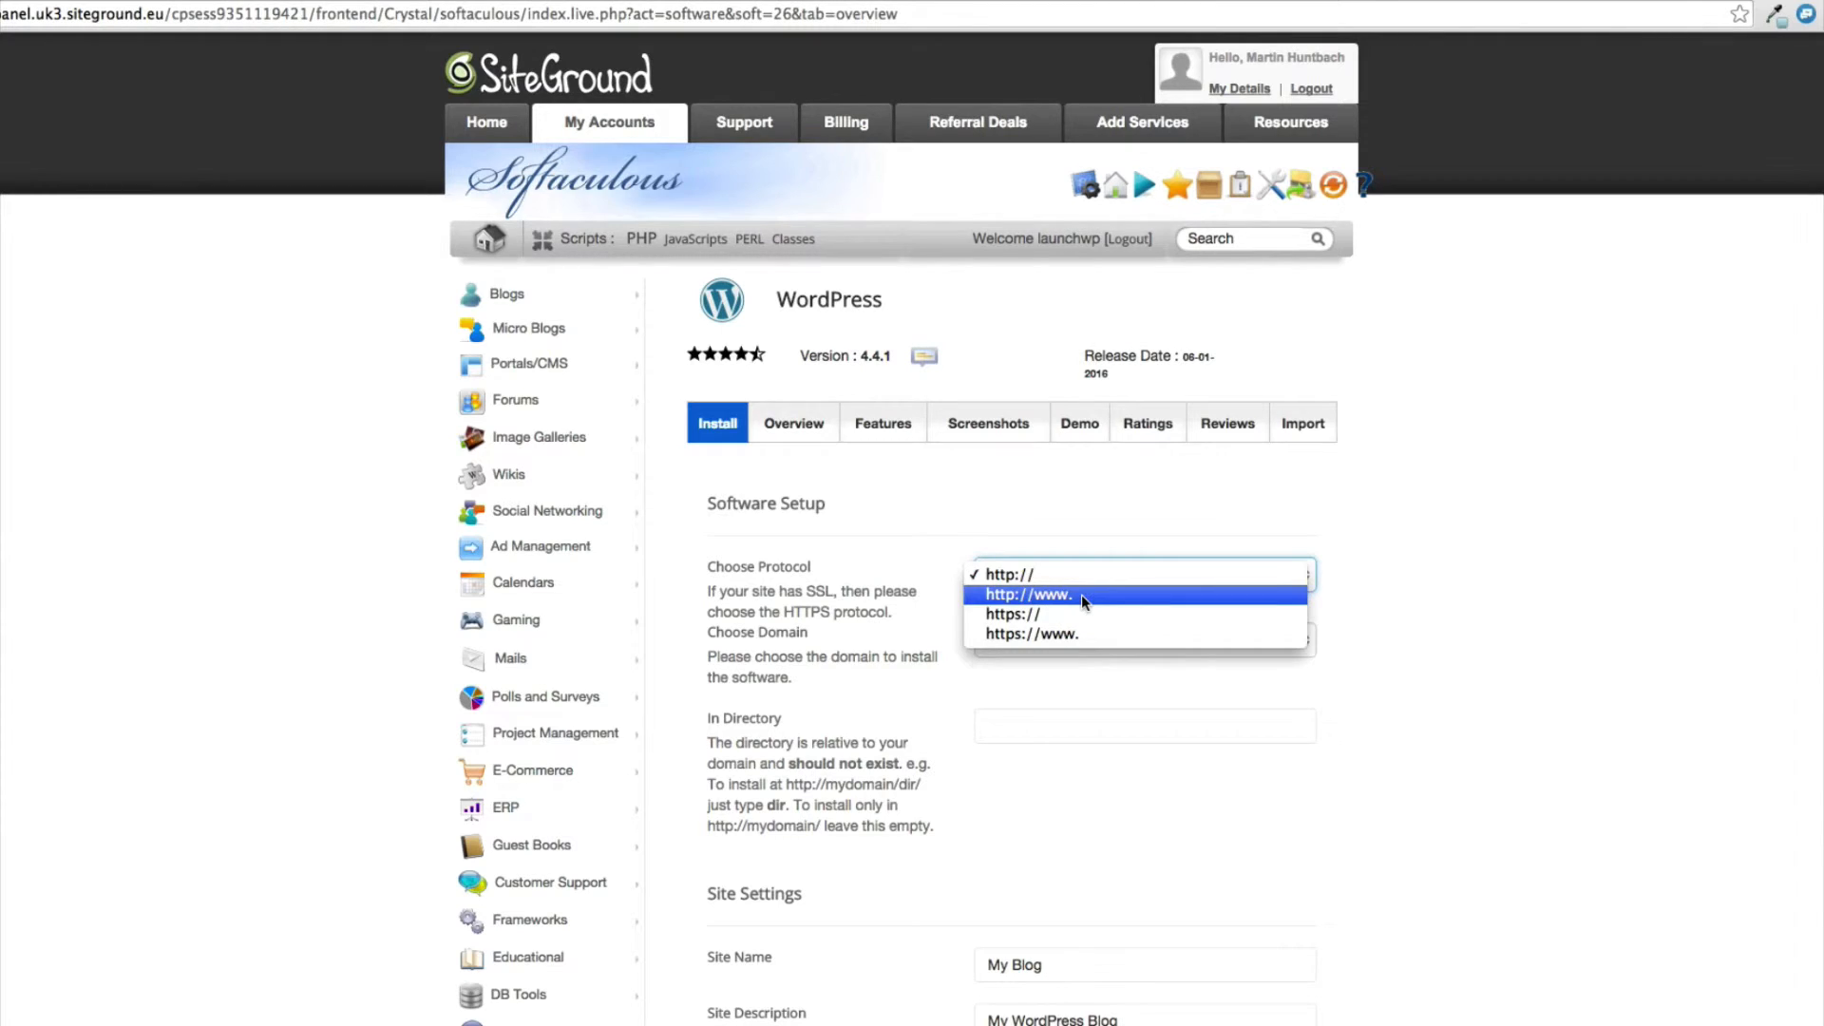
click(1057, 576)
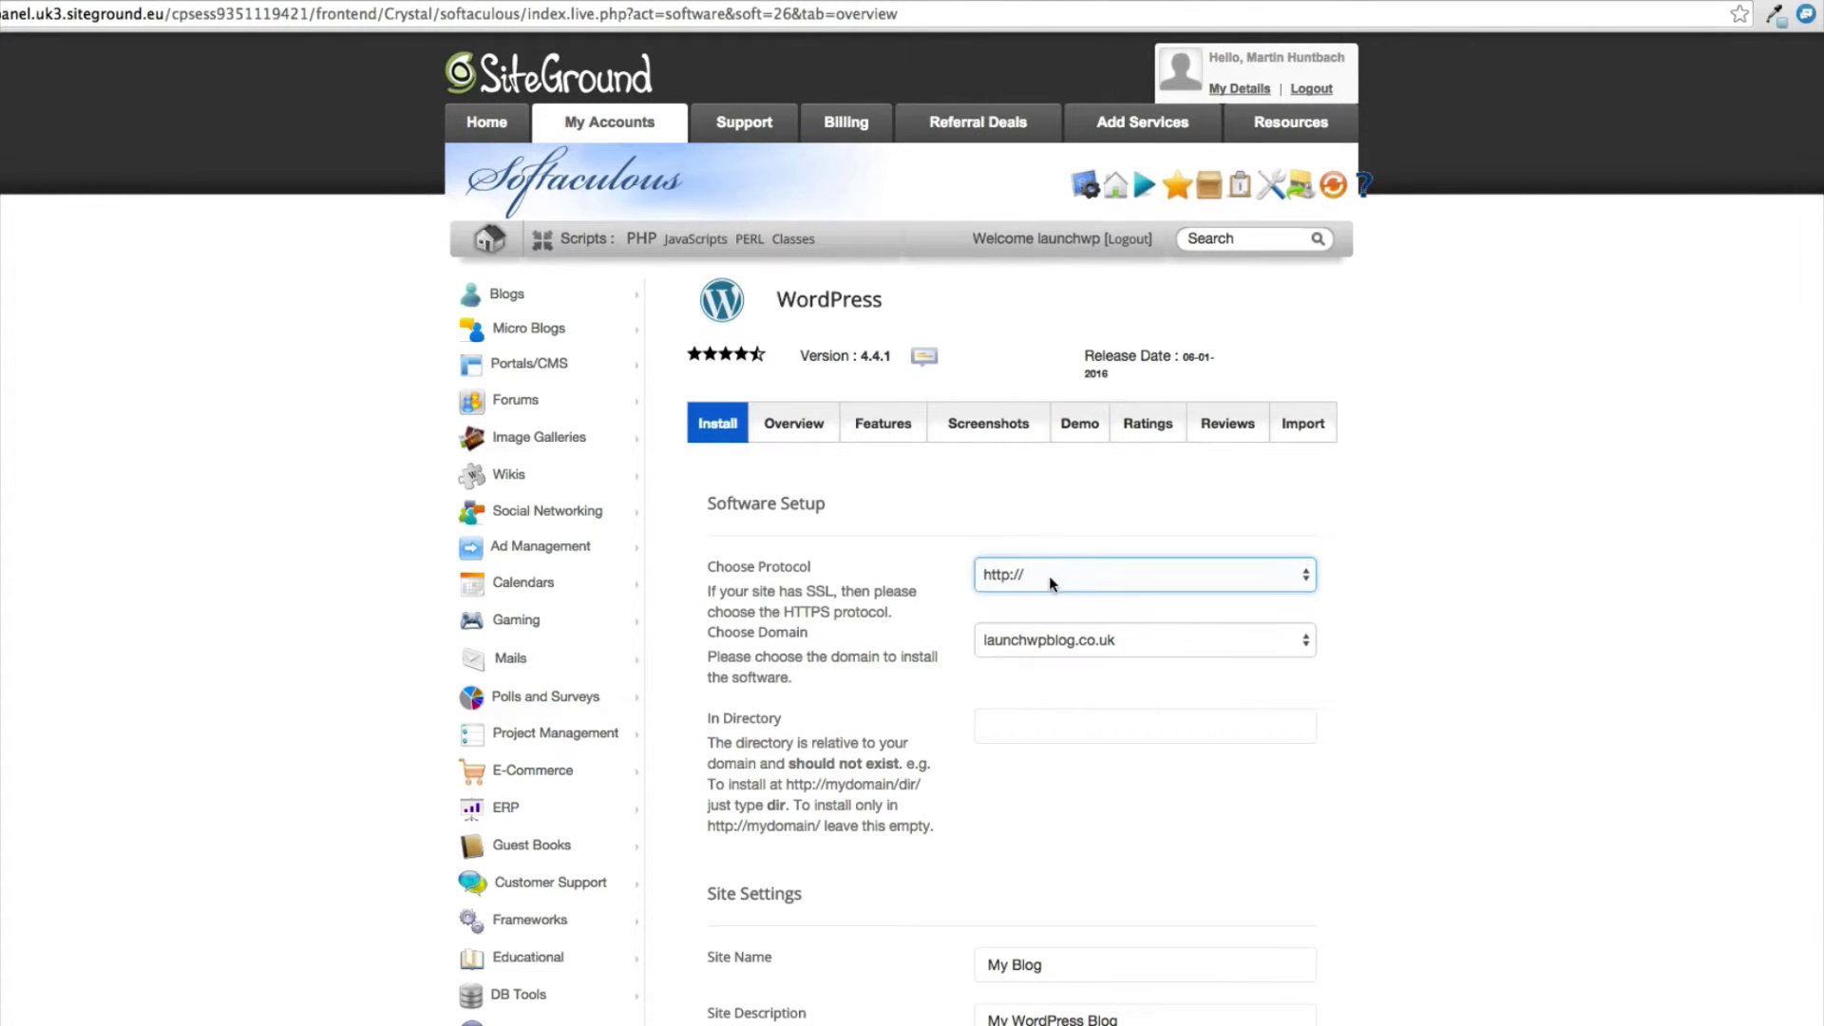
click(1049, 576)
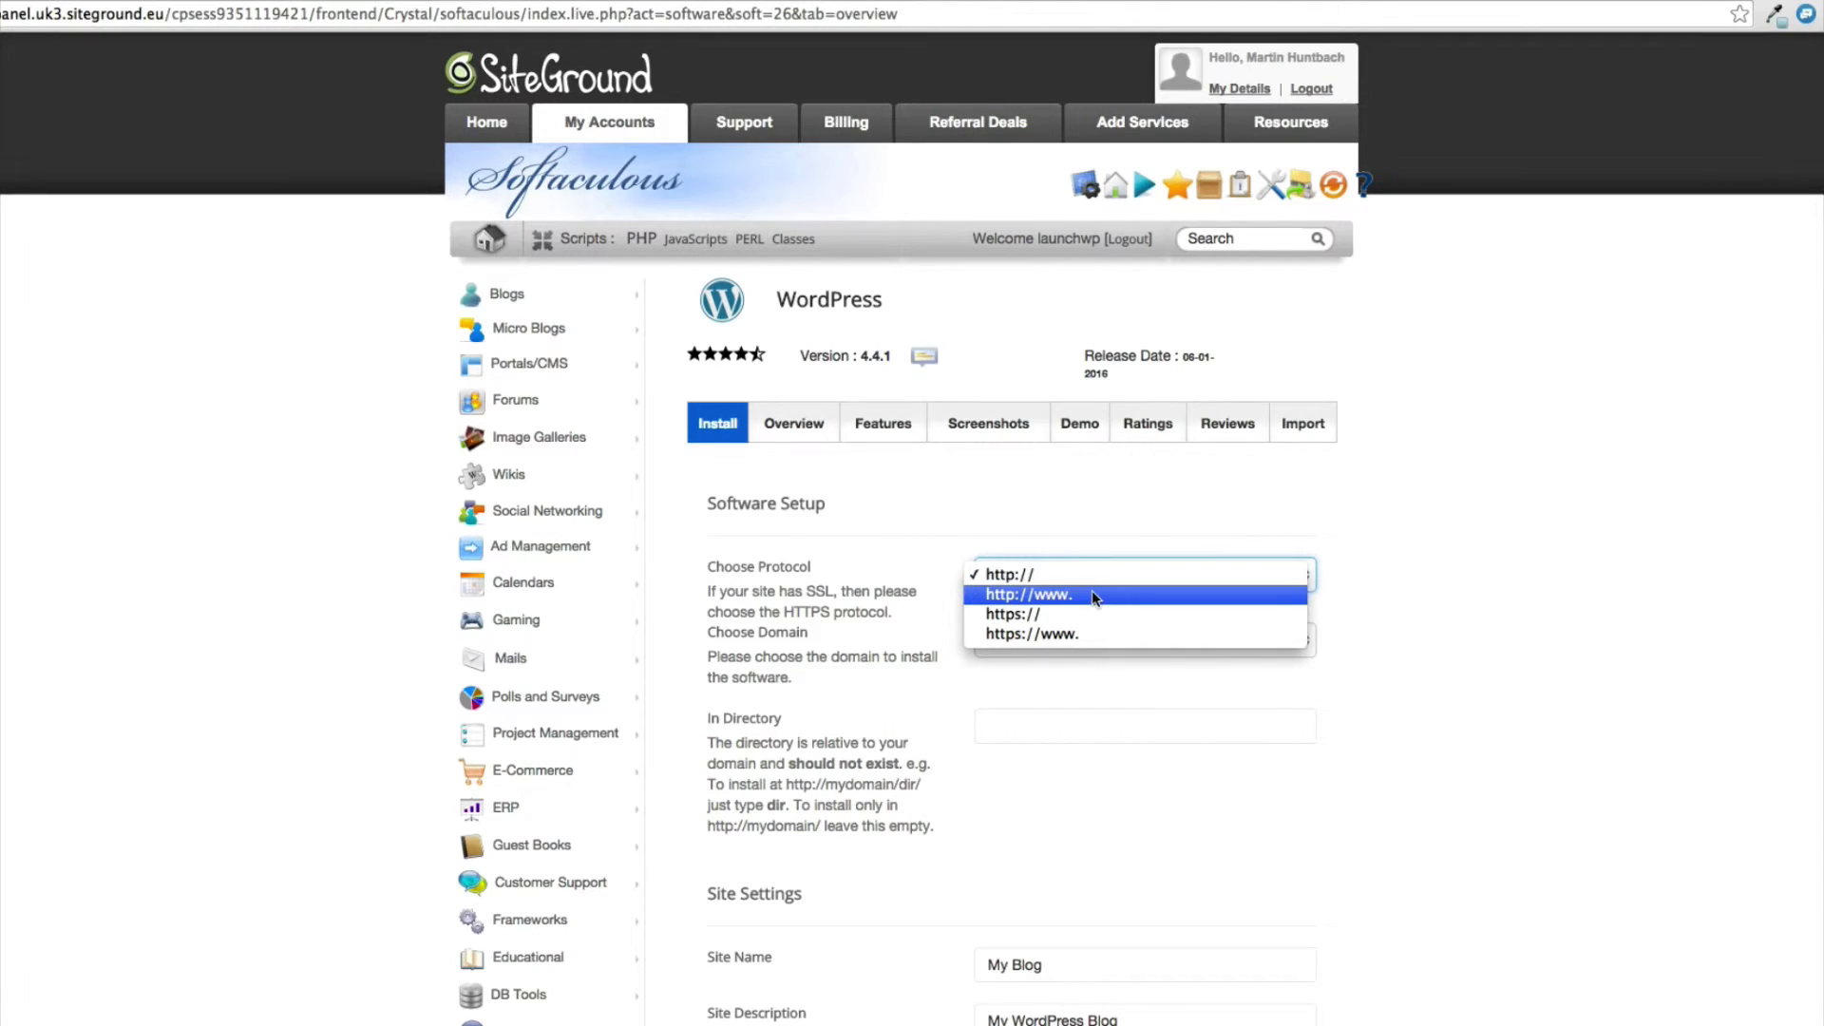
click(1085, 529)
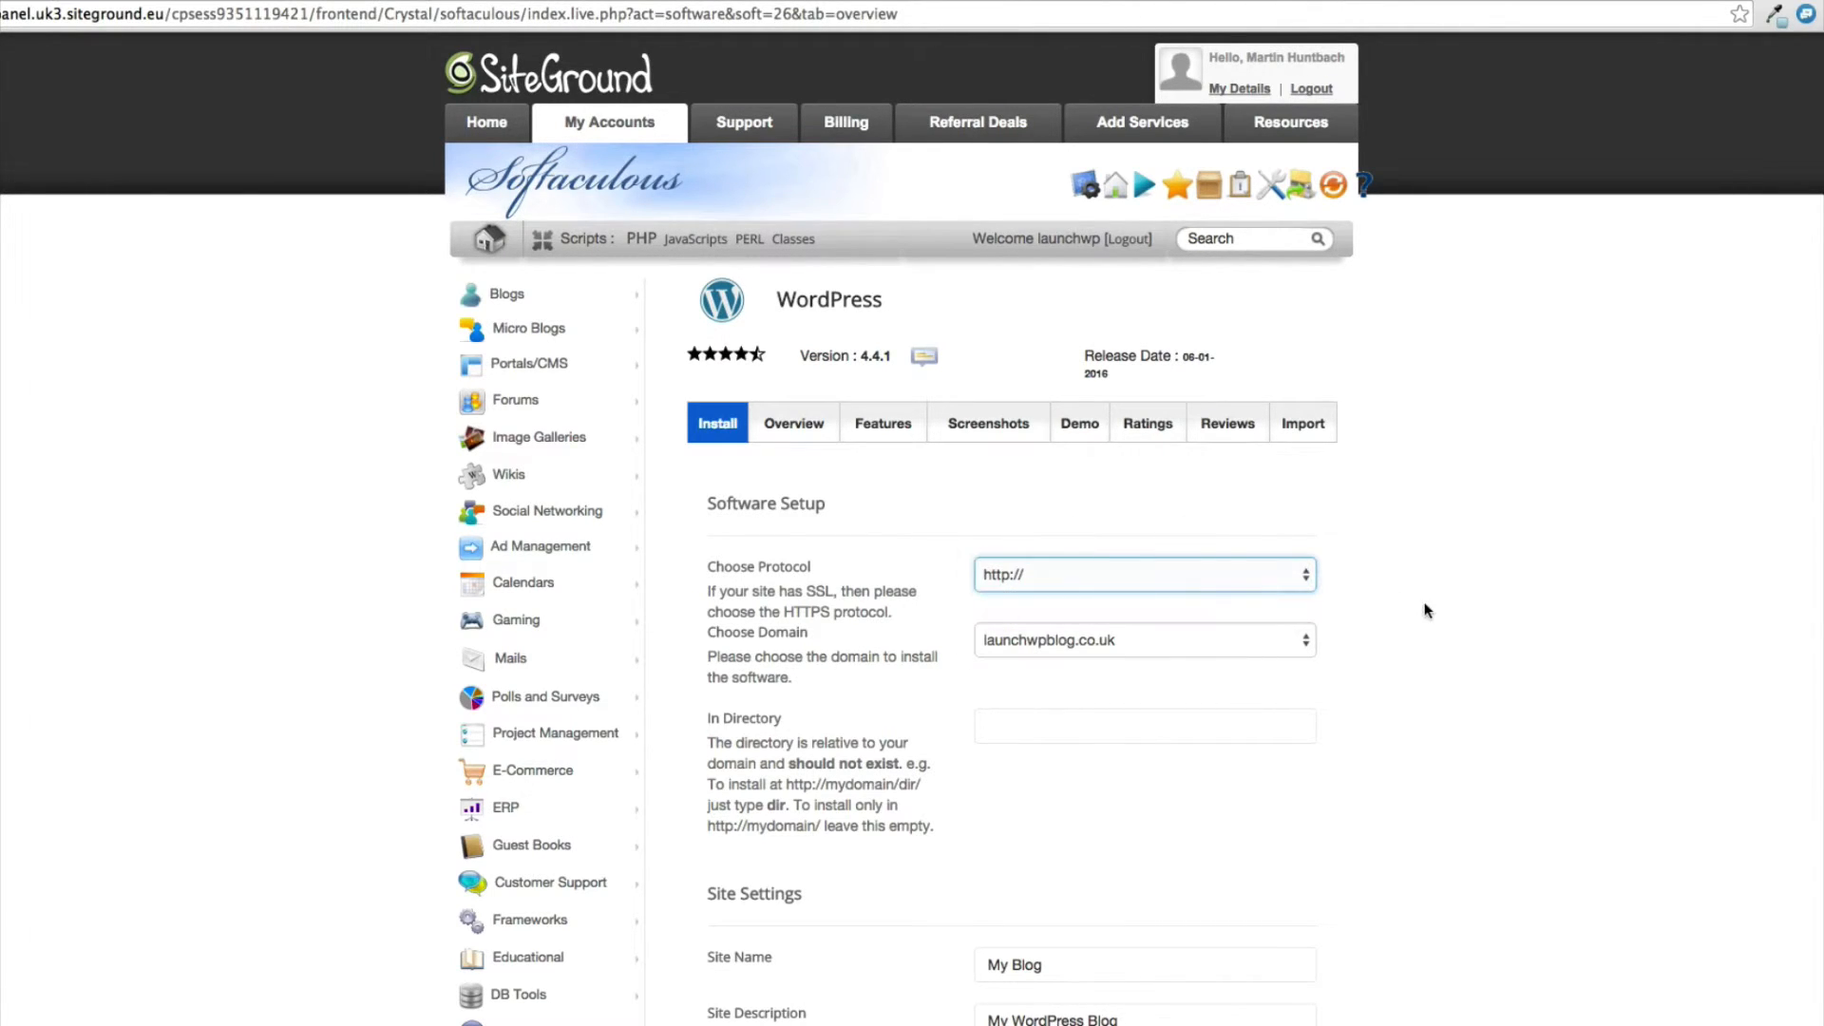
click(995, 726)
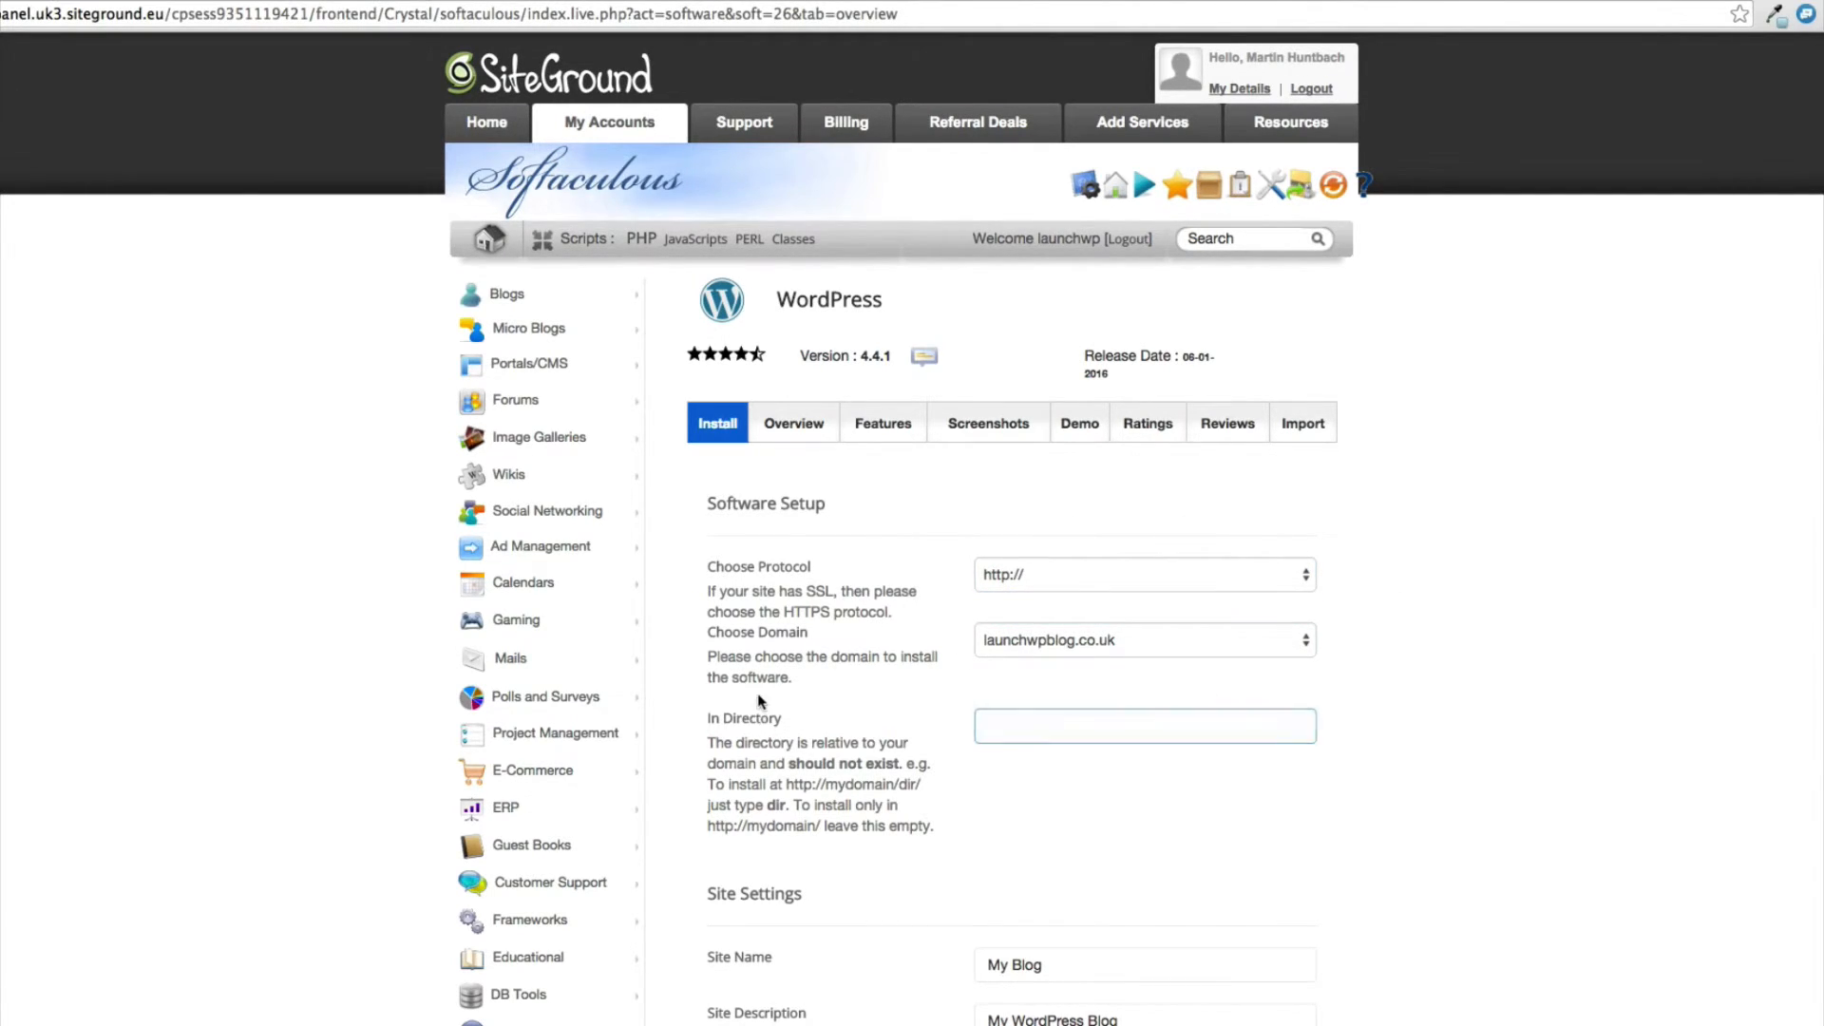
Set the admin username to mywebsite in the WordPress installation form.
scroll(758, 701, down, 1)
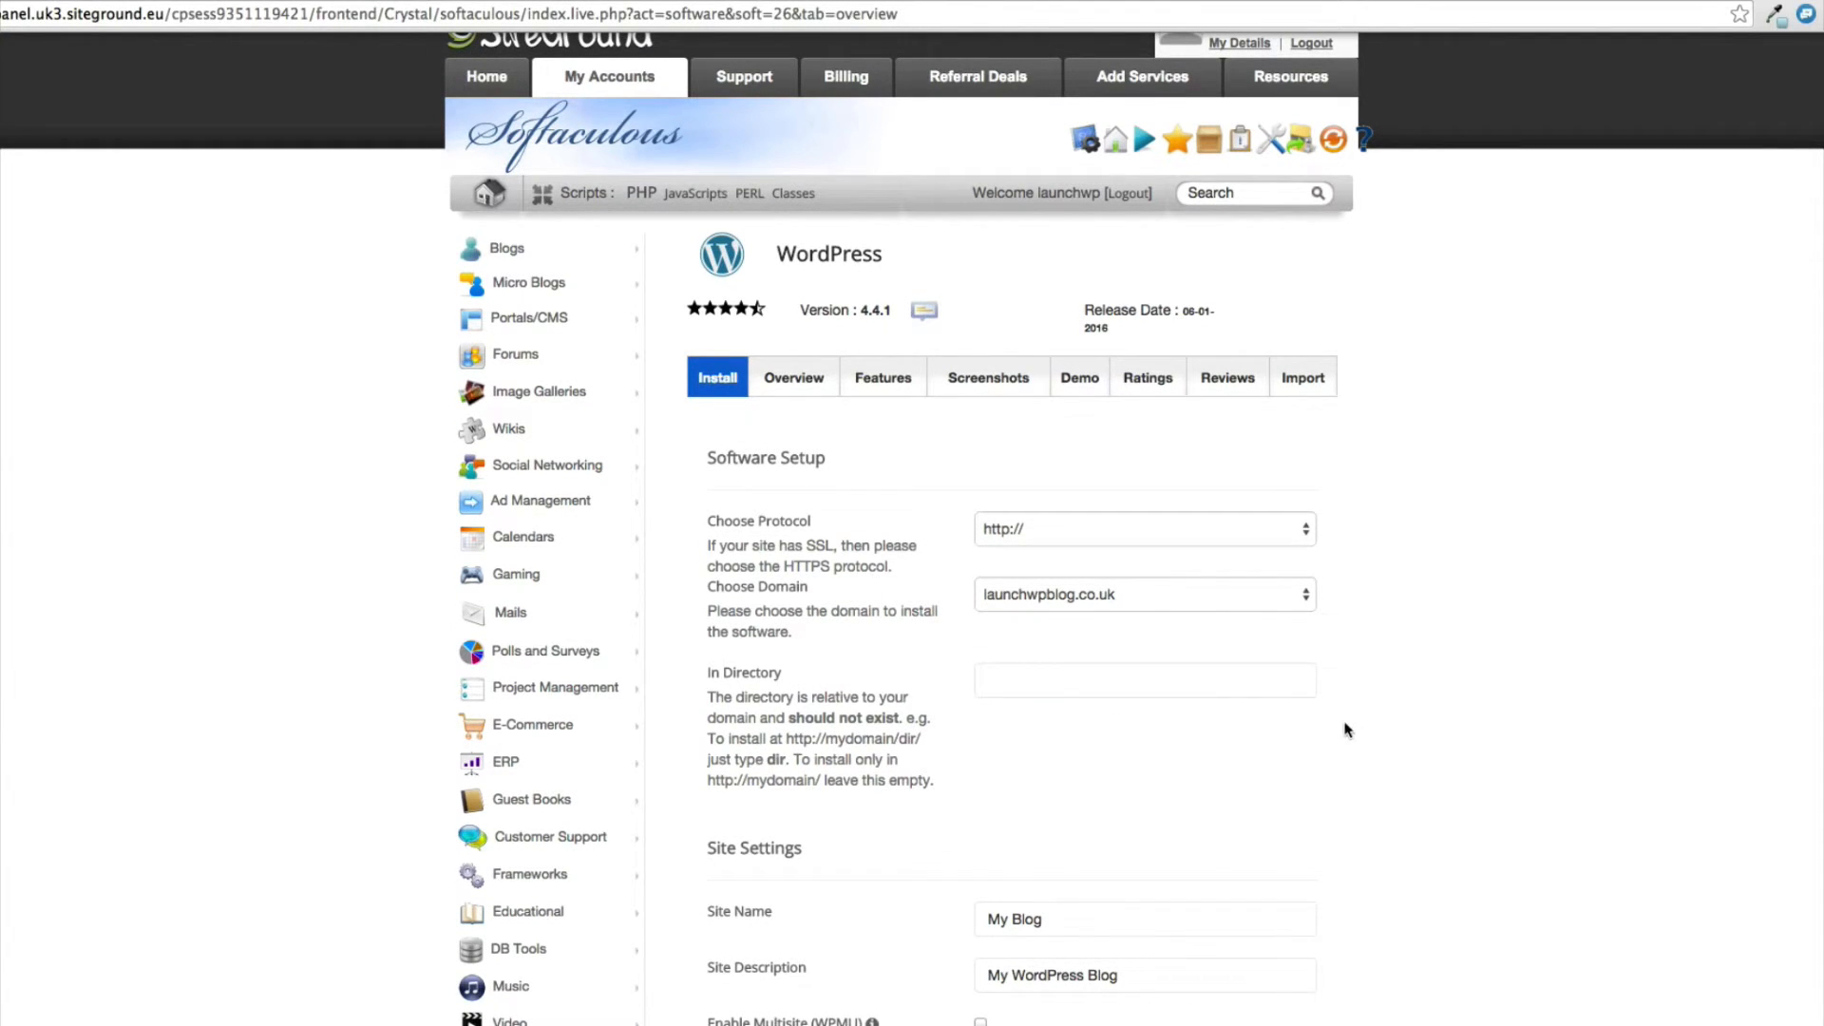
scroll(1371, 736, down, 1)
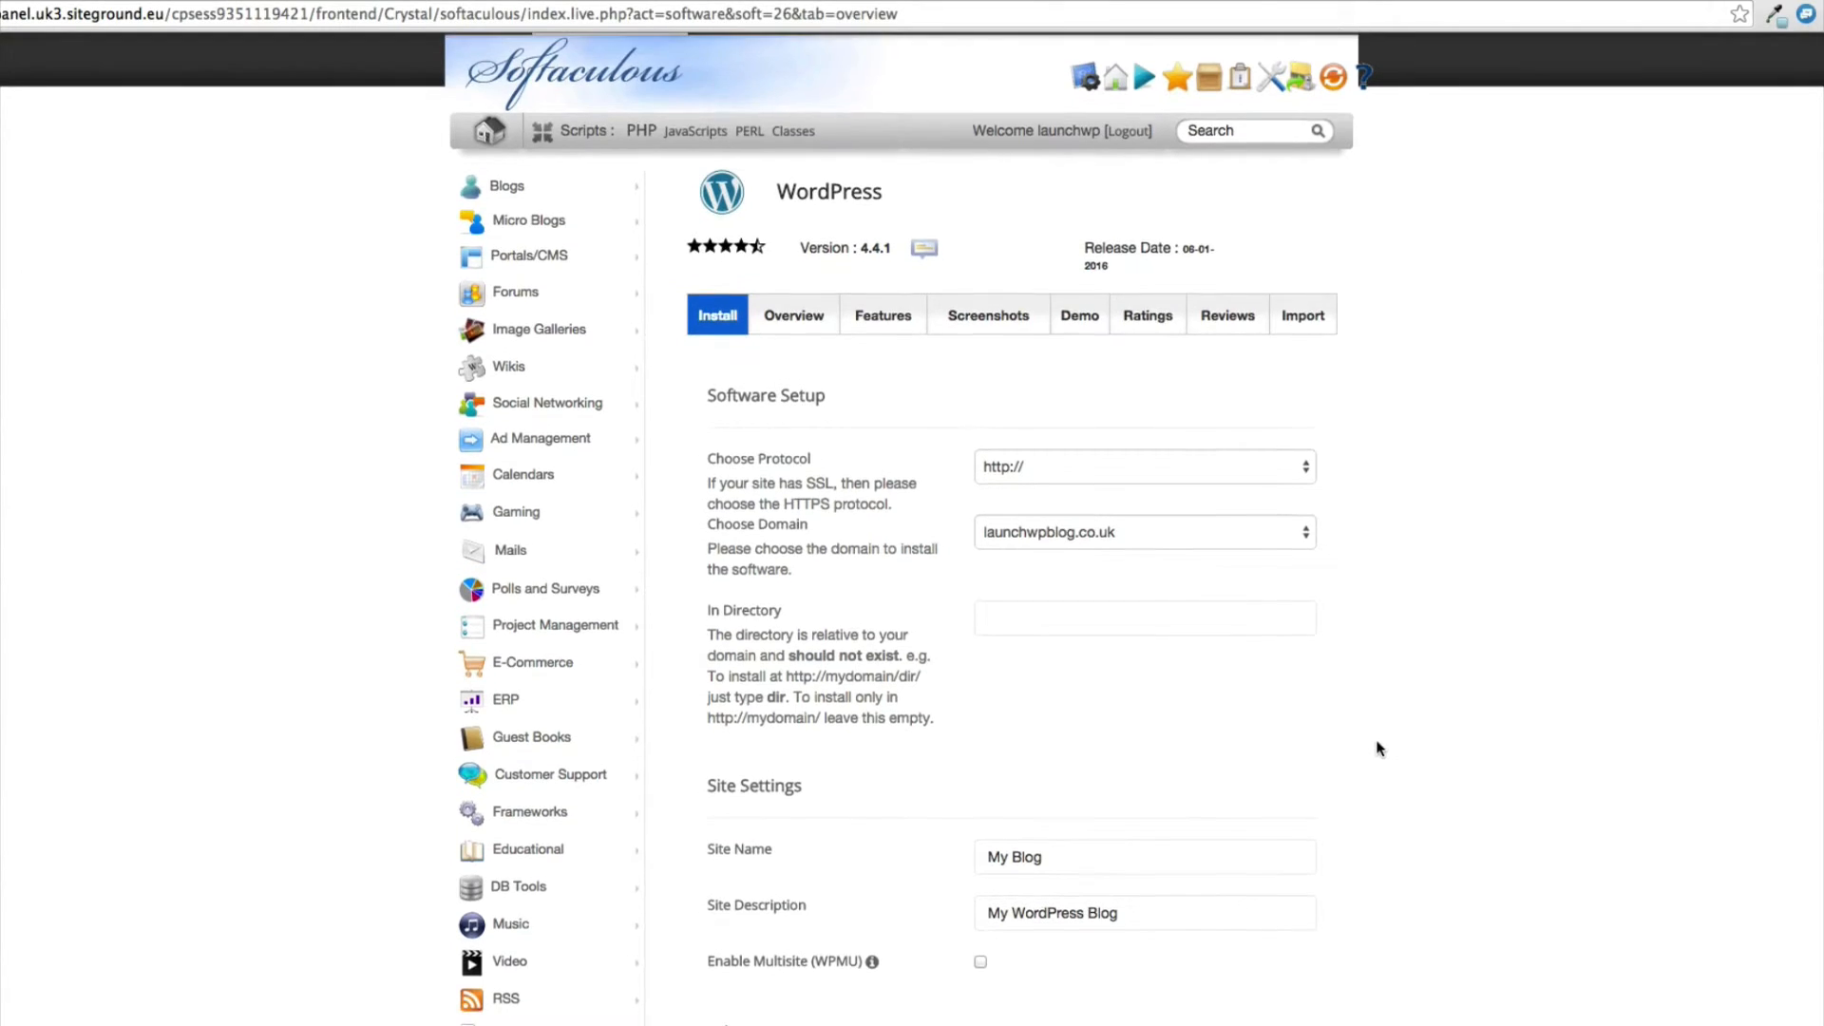
scroll(1380, 748, down, 3)
click(1064, 653)
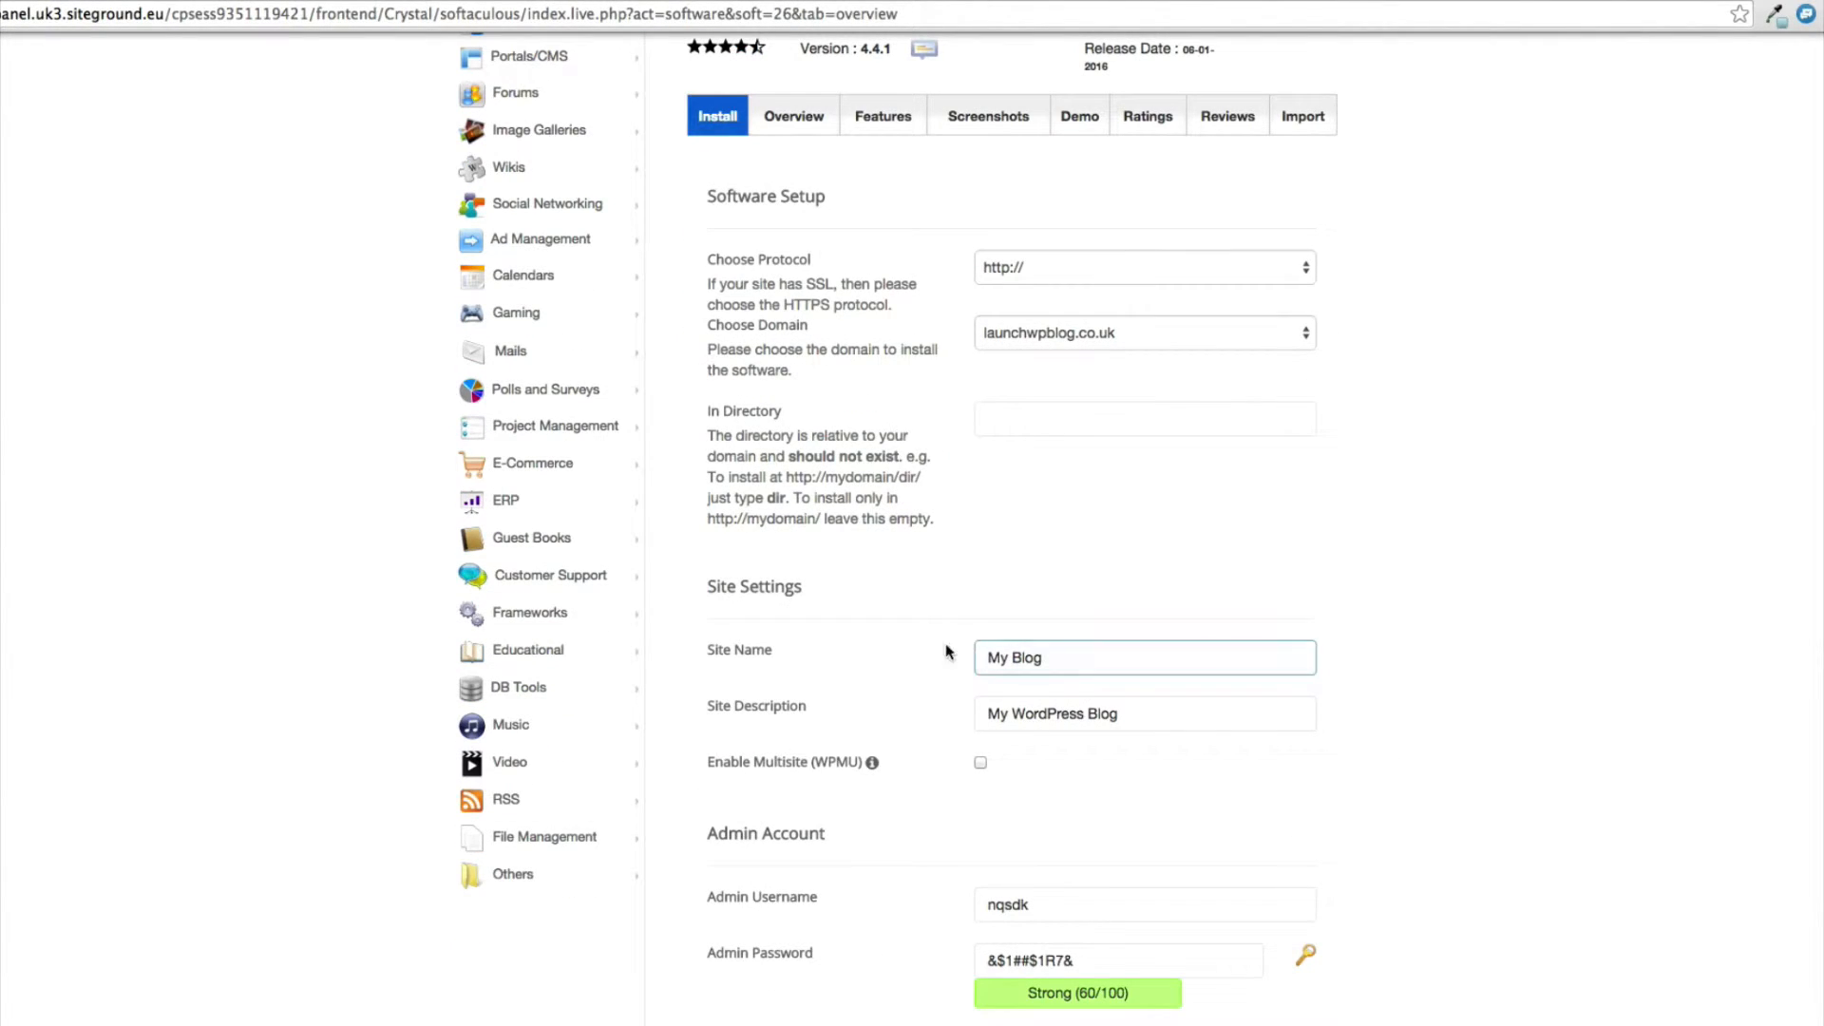
click(1009, 657)
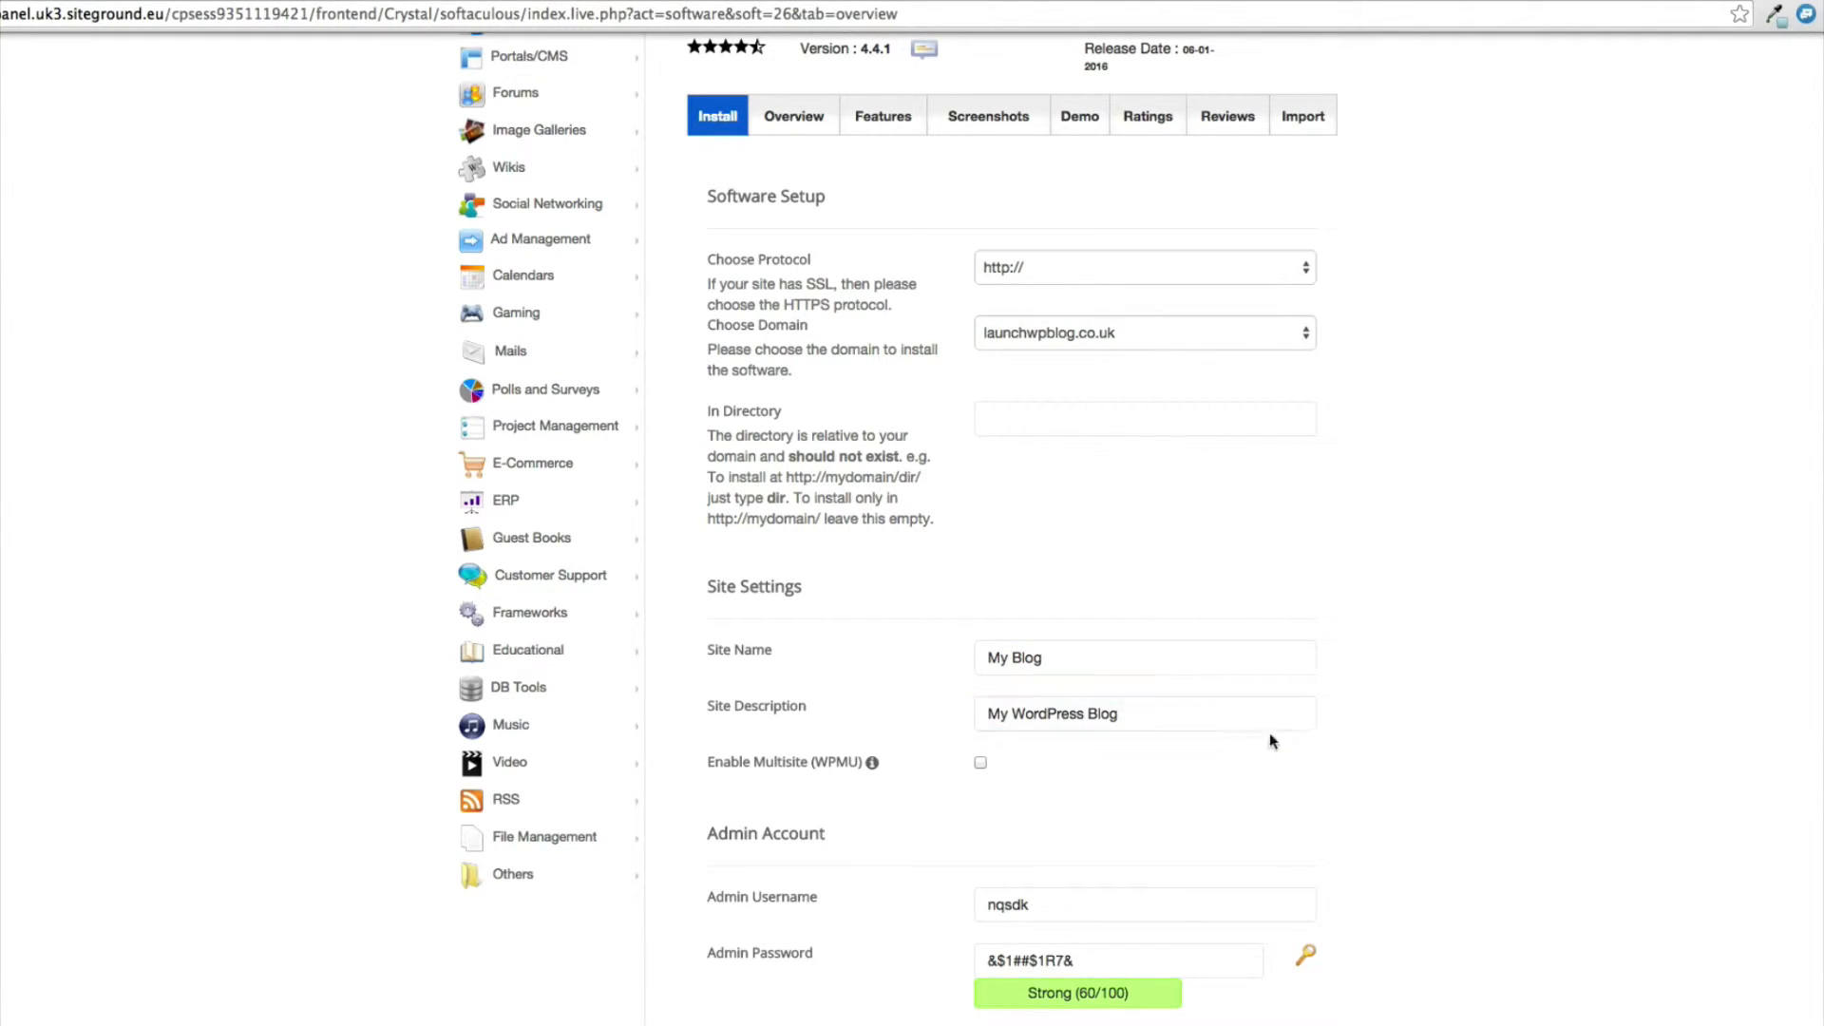
scroll(1395, 765, down, 5)
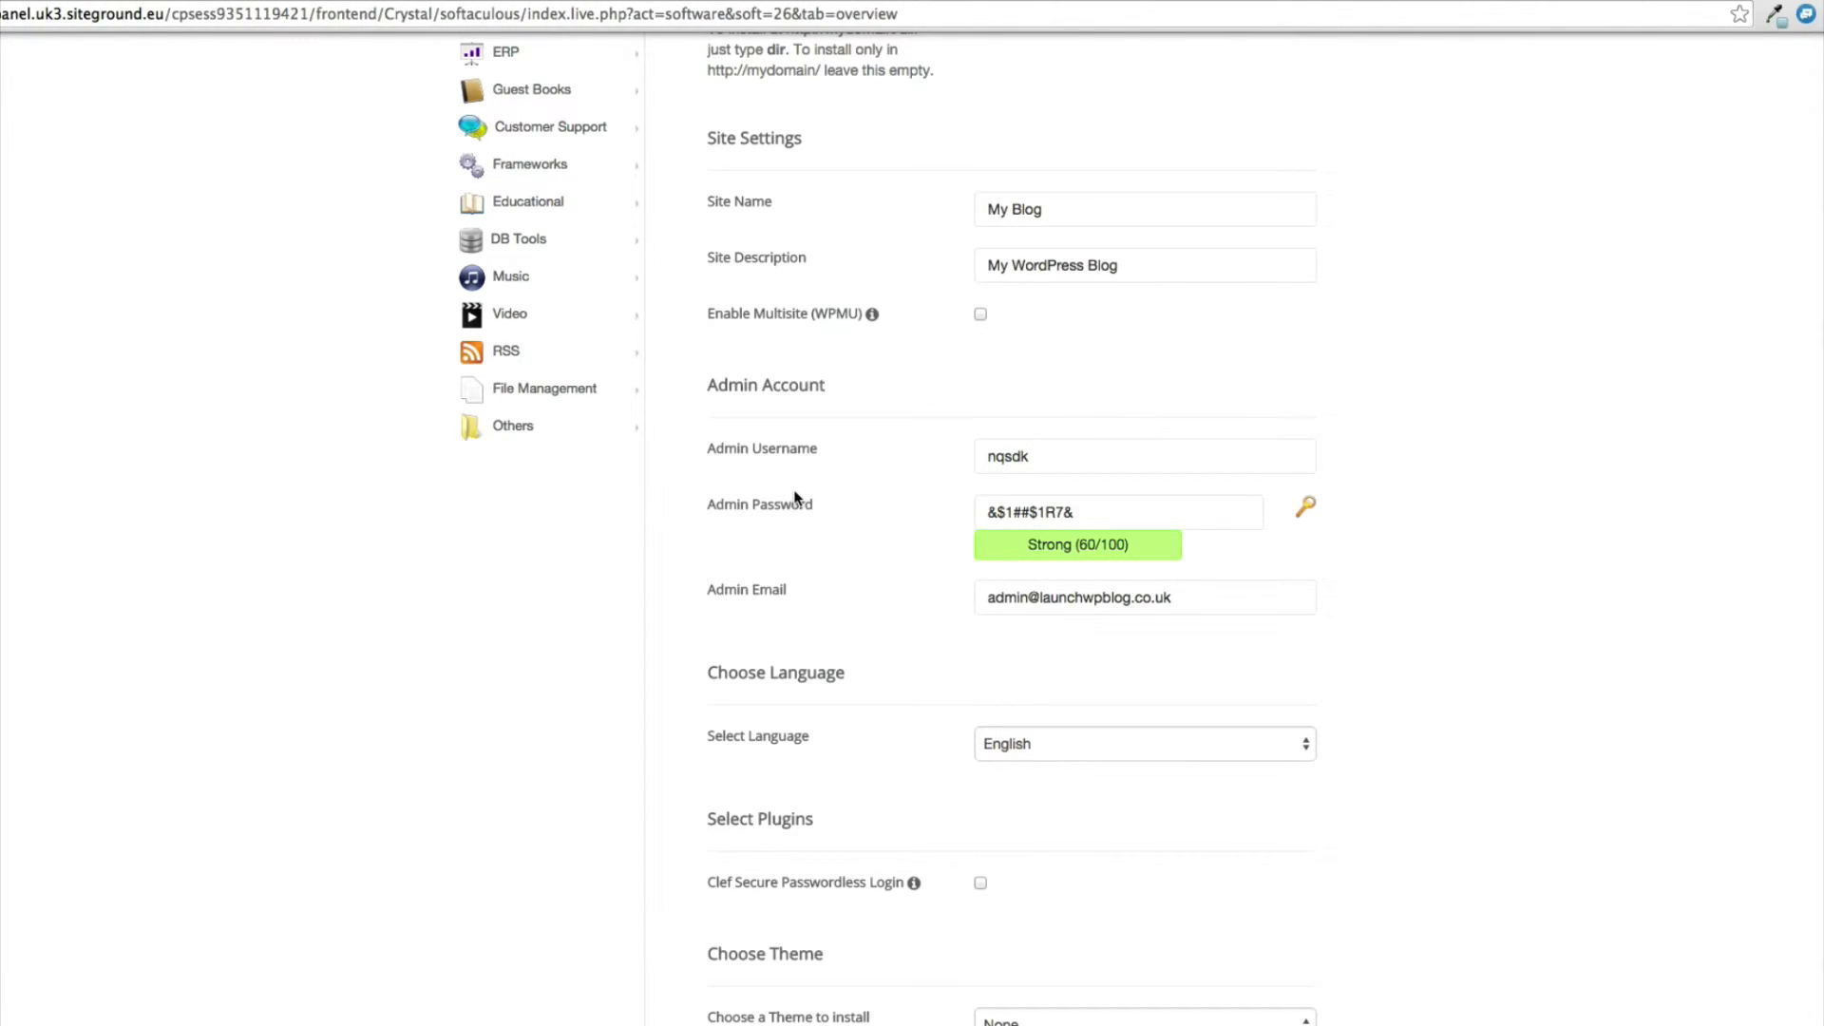
drag(1045, 443, 948, 450)
text(mywebsite)
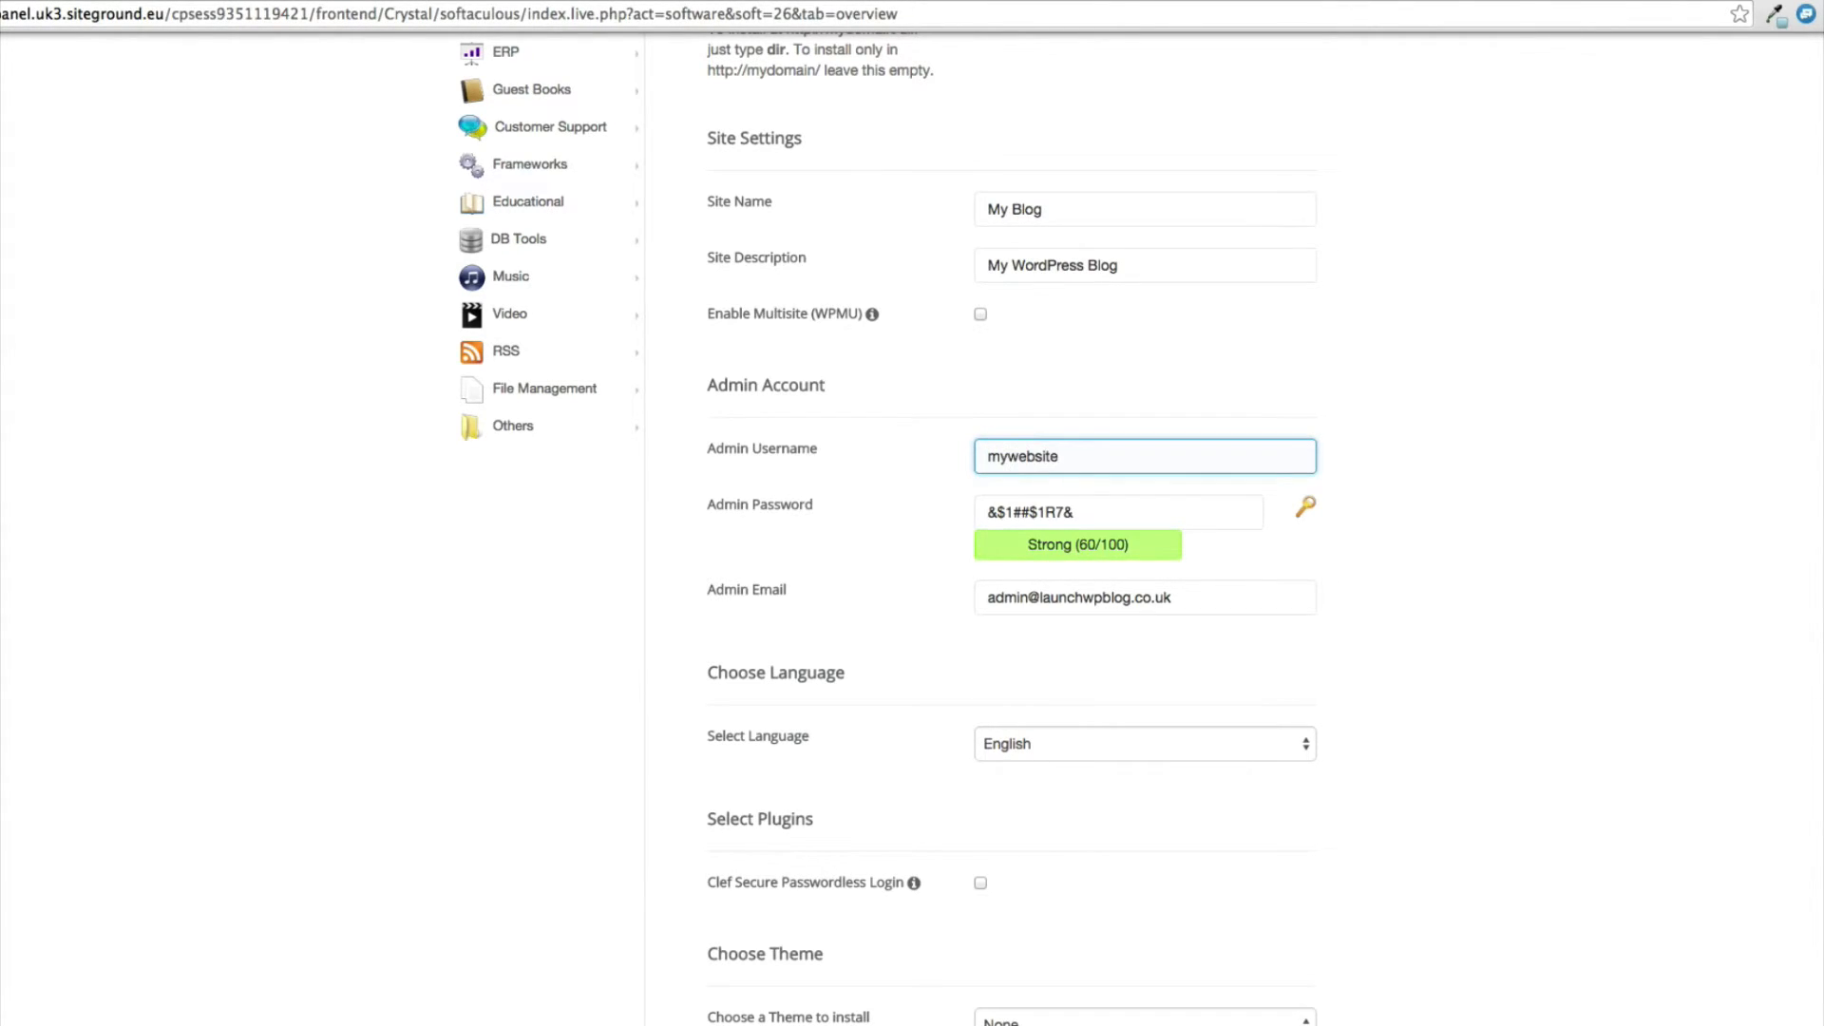
Copy the generated admin password and check the admin email field.
drag(1088, 513, 976, 507)
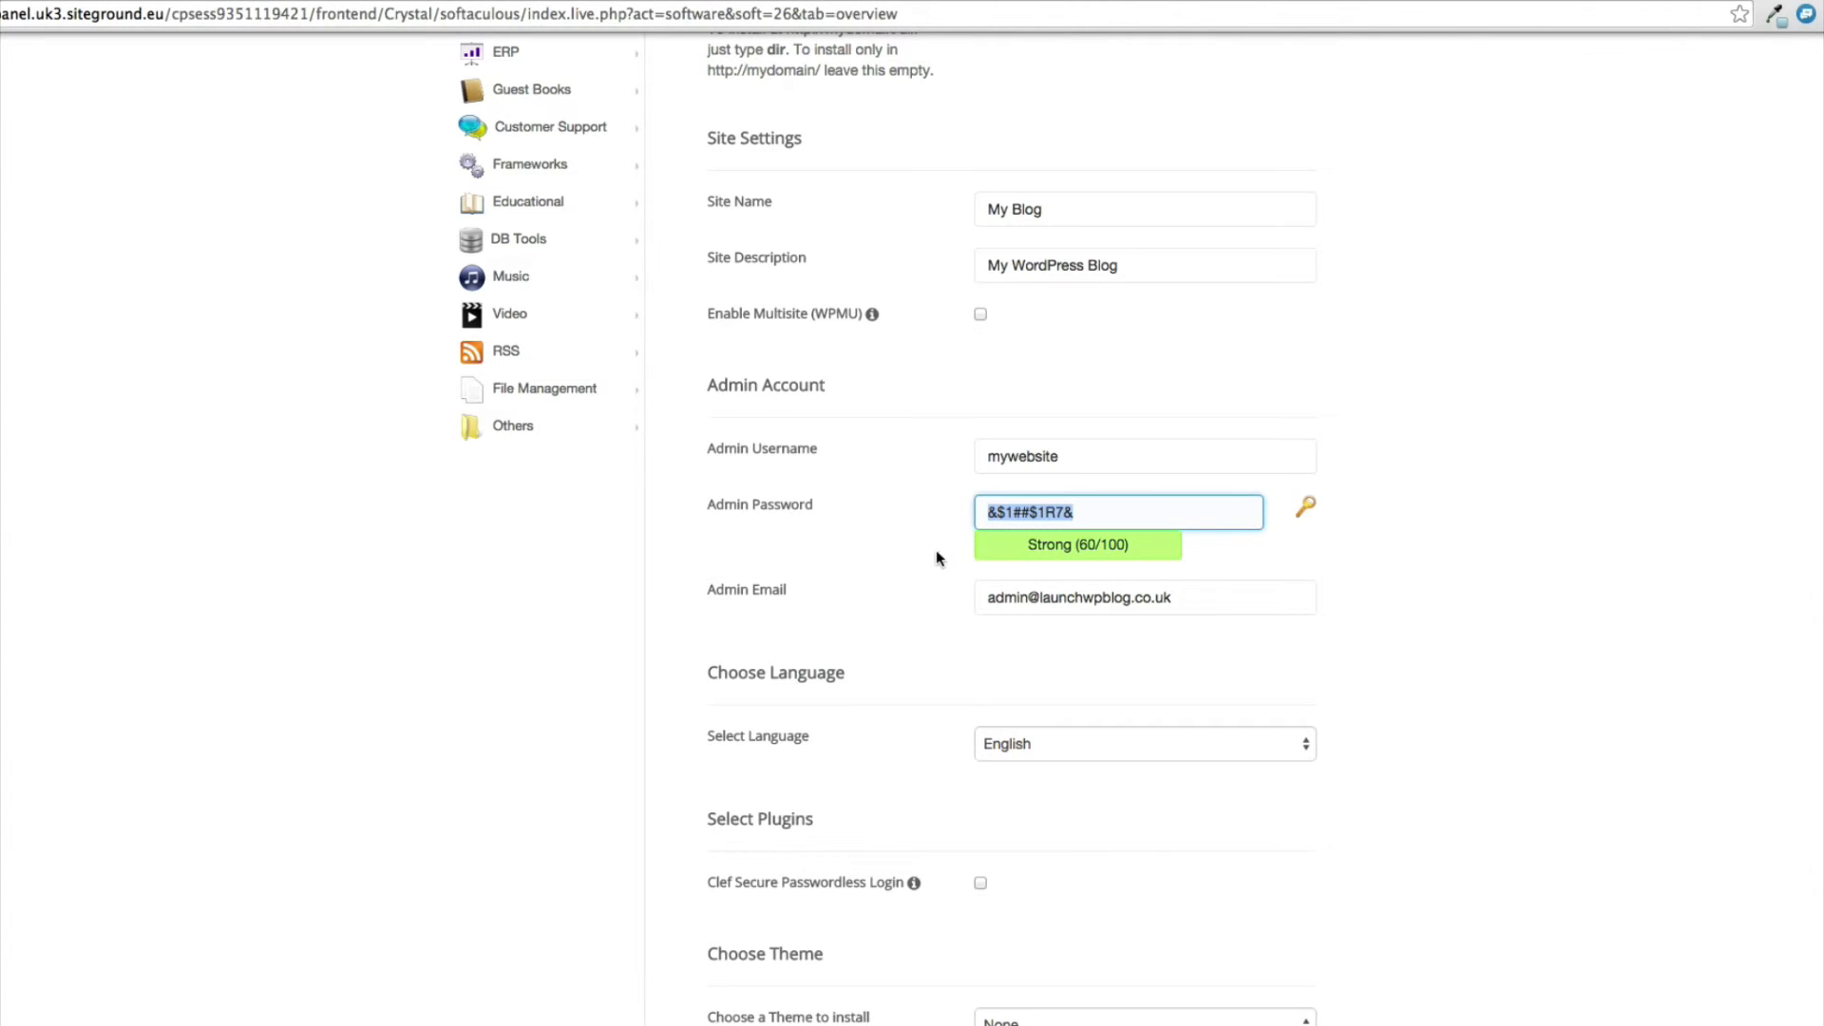
drag(986, 596, 1218, 599)
click(1220, 599)
Check the available theme choices, keep the theme at None, and install WordPress.
scroll(1395, 589, down, 5)
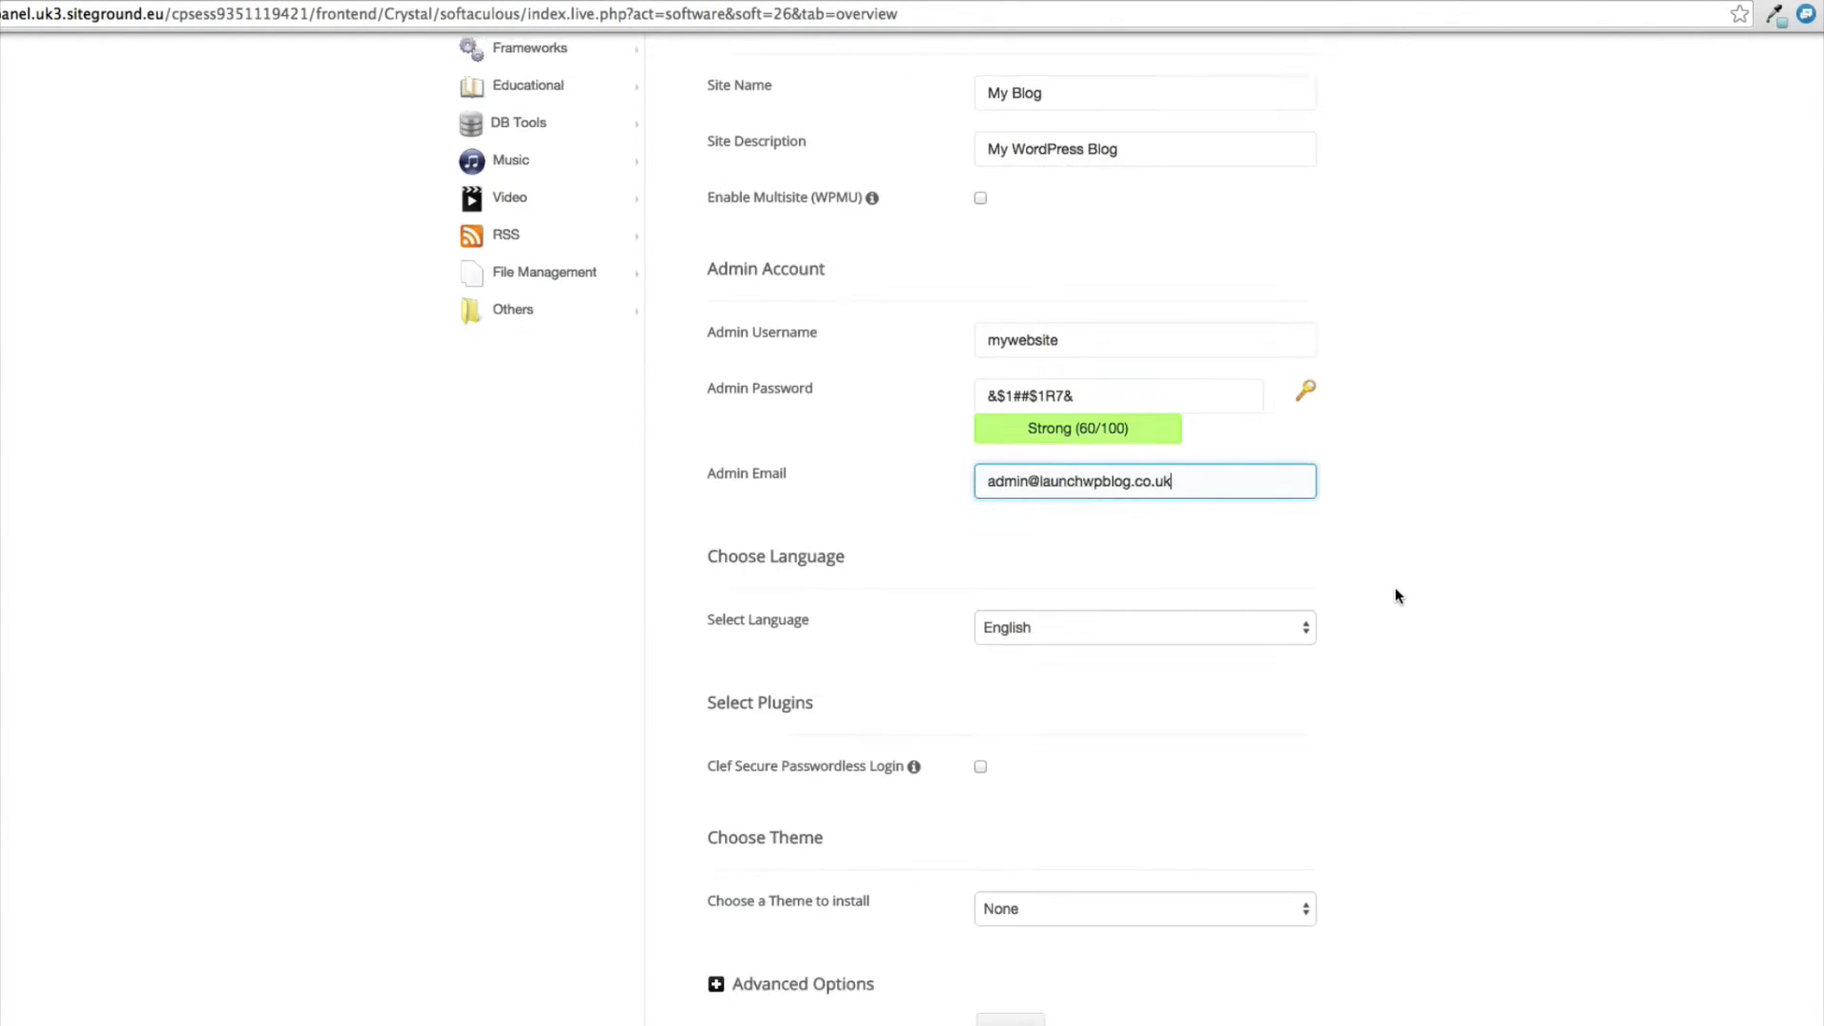
scroll(1395, 596, down, 1)
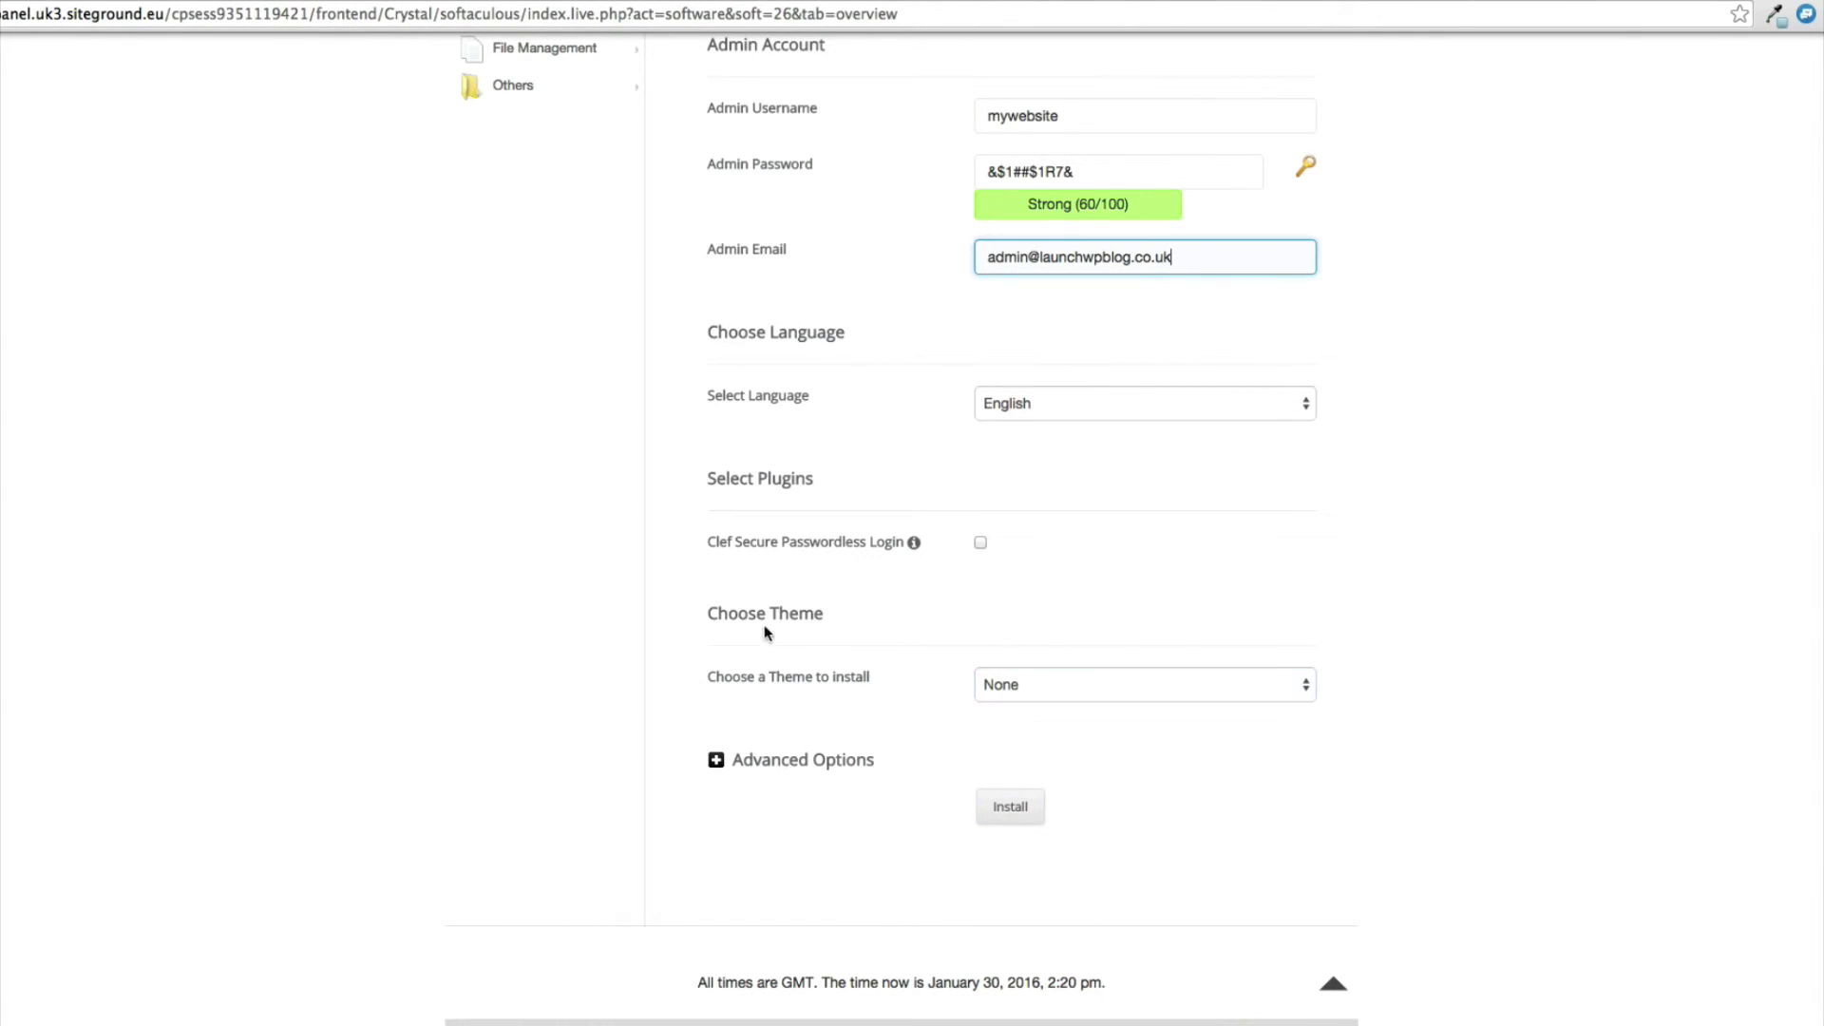
click(1005, 683)
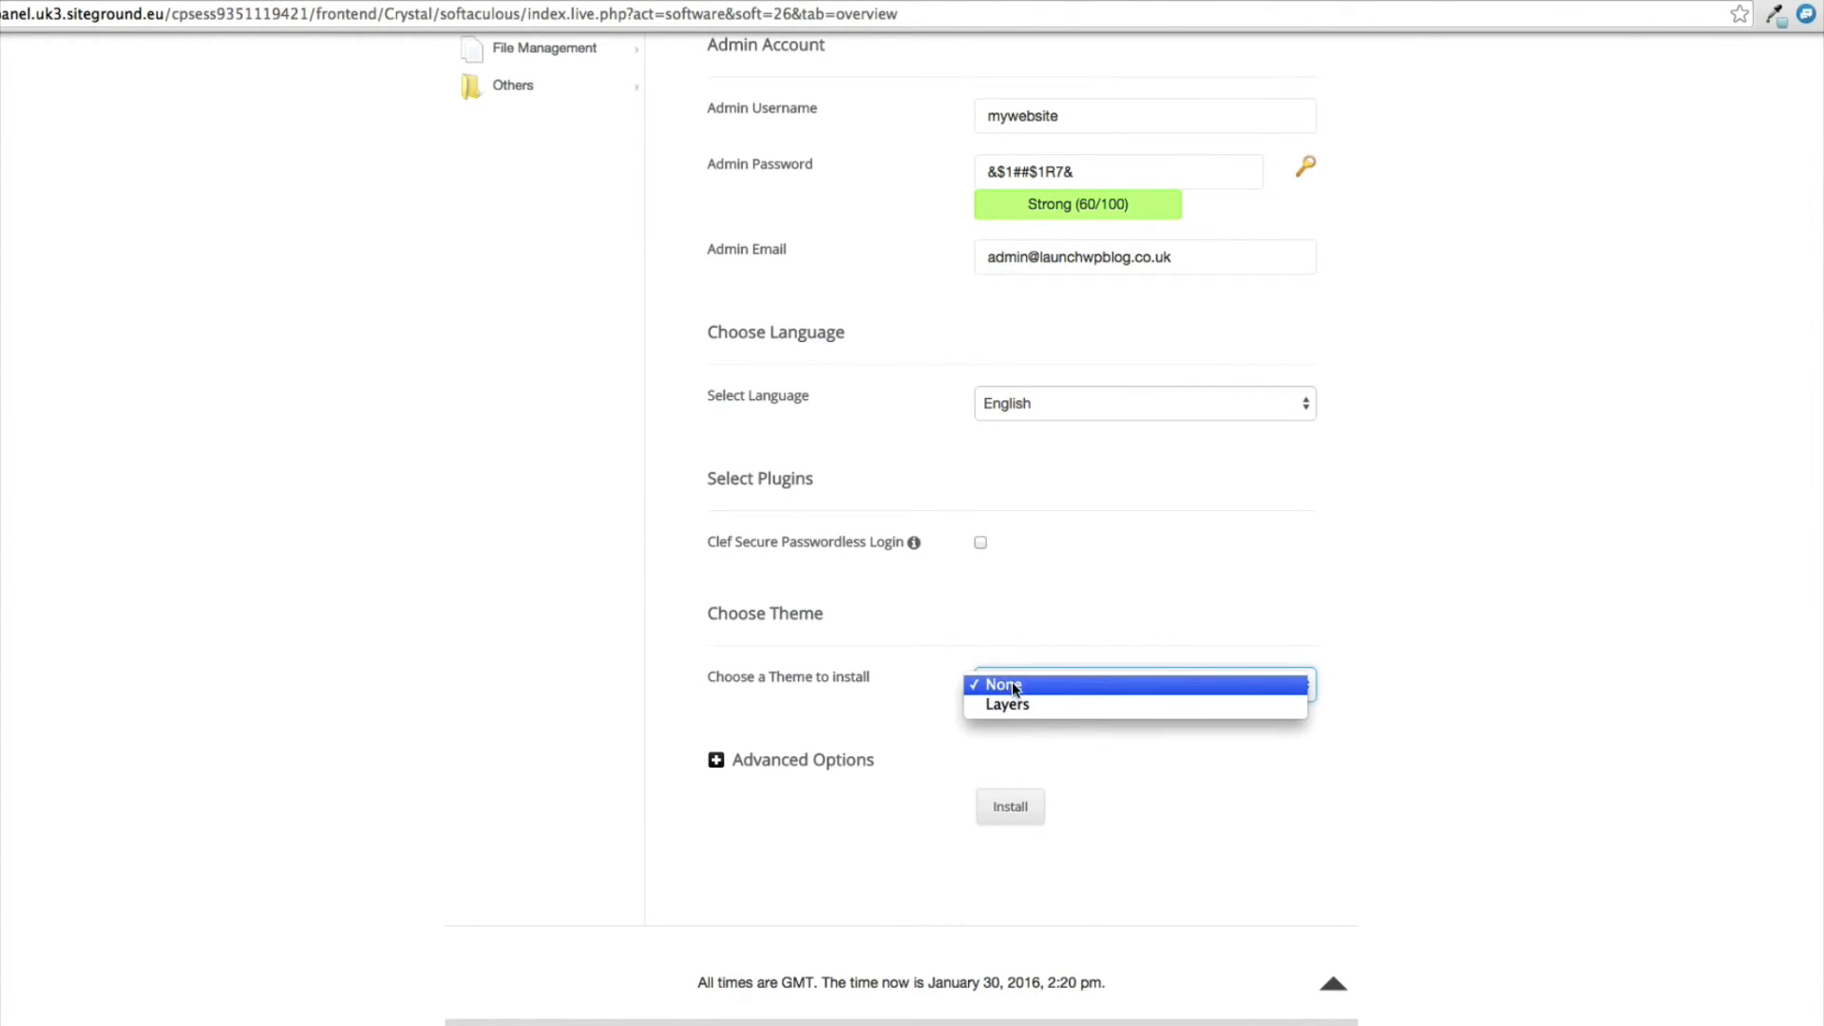
click(921, 609)
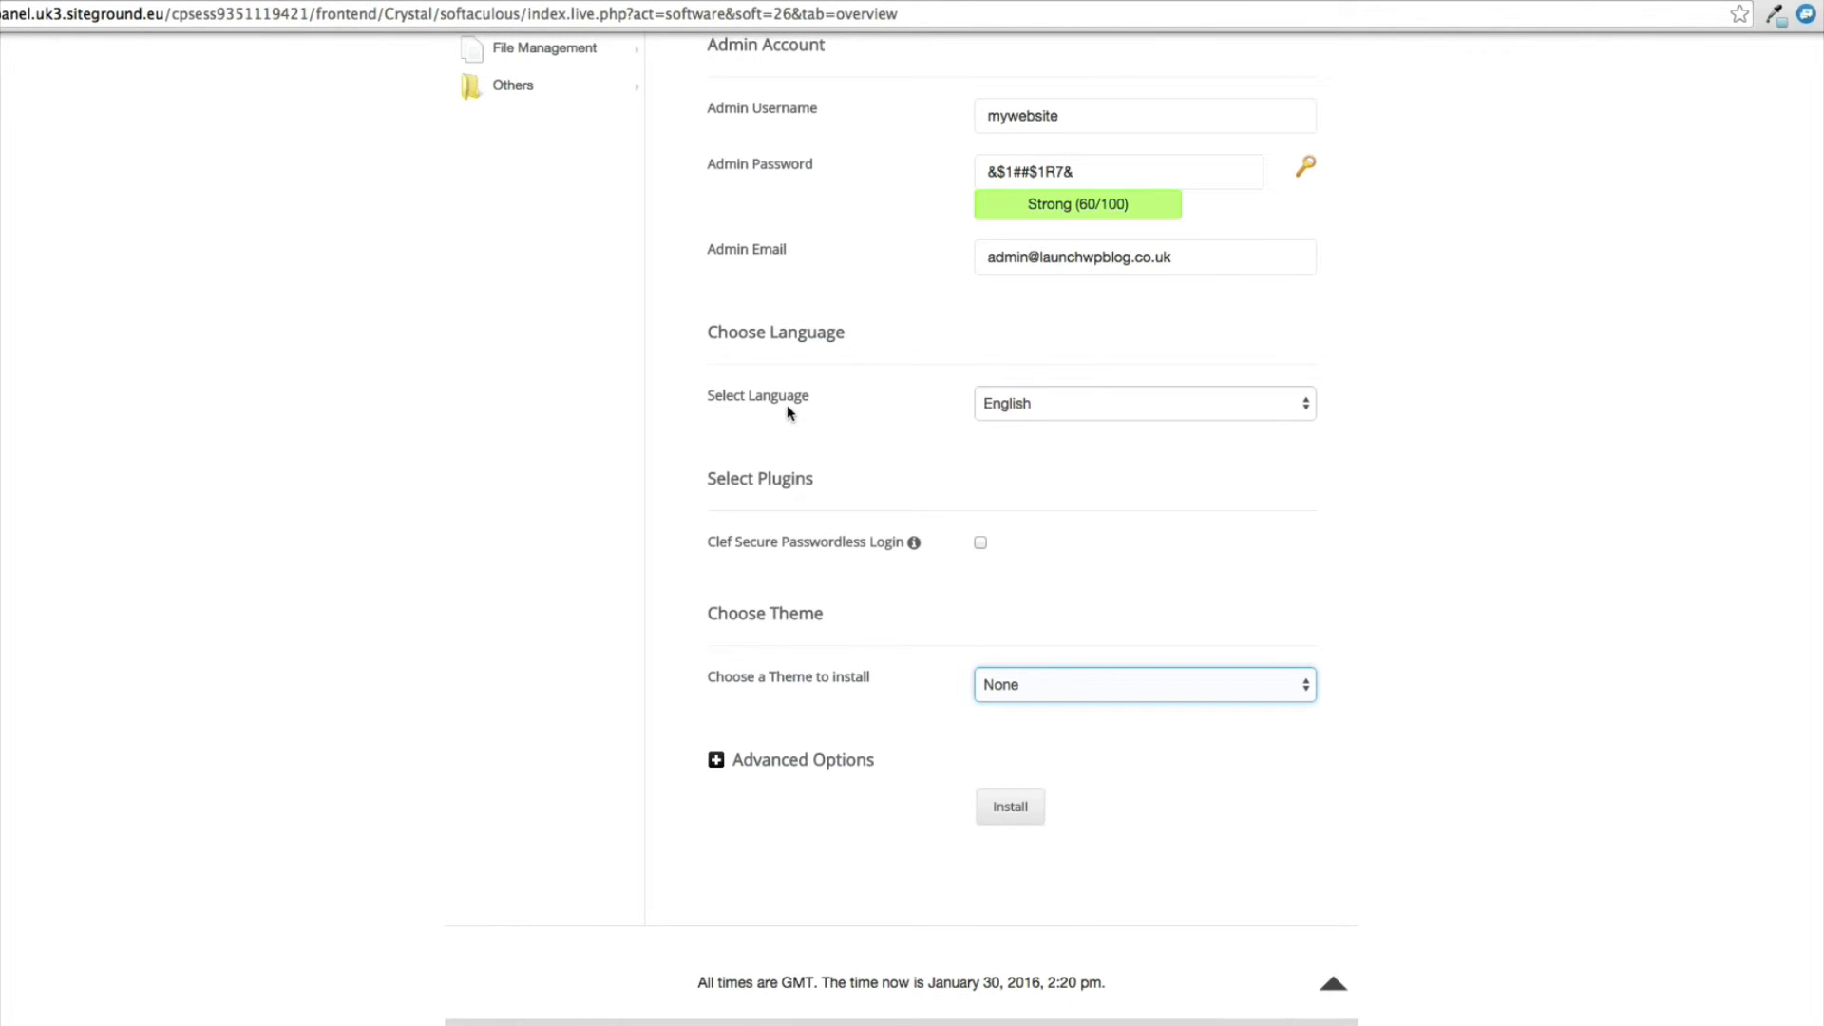
click(1011, 806)
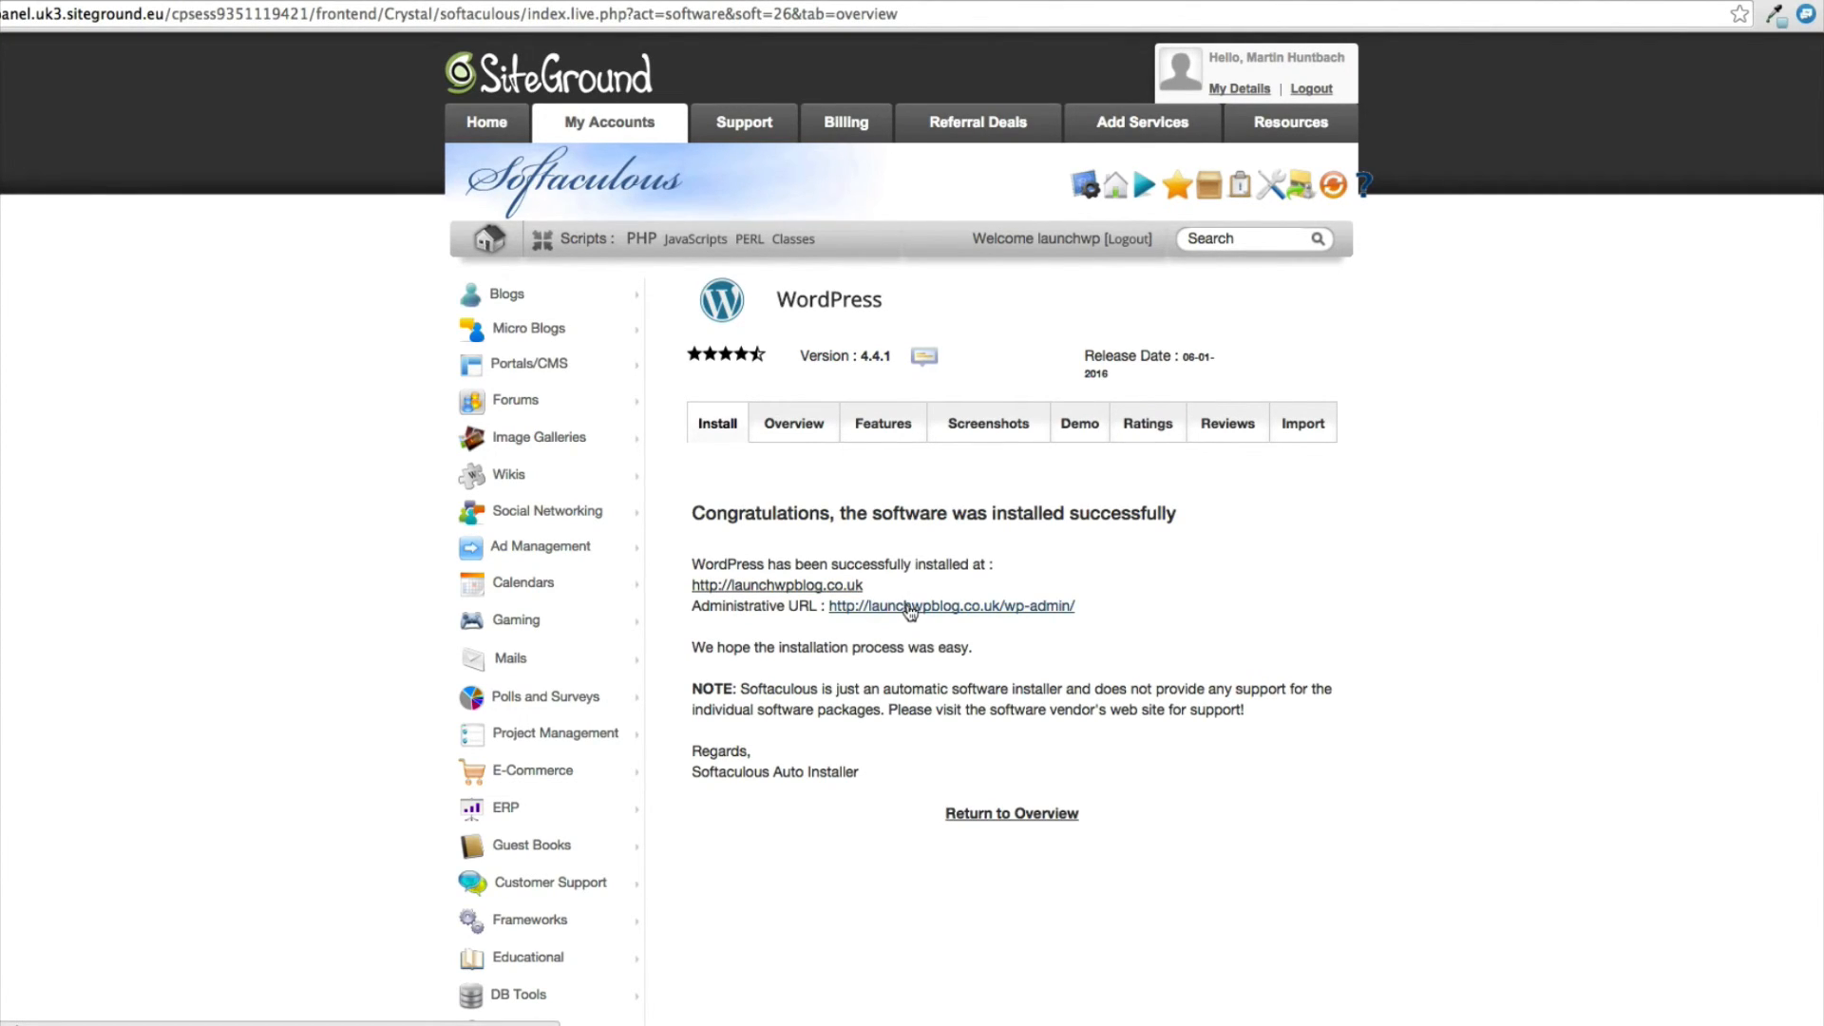
click(777, 585)
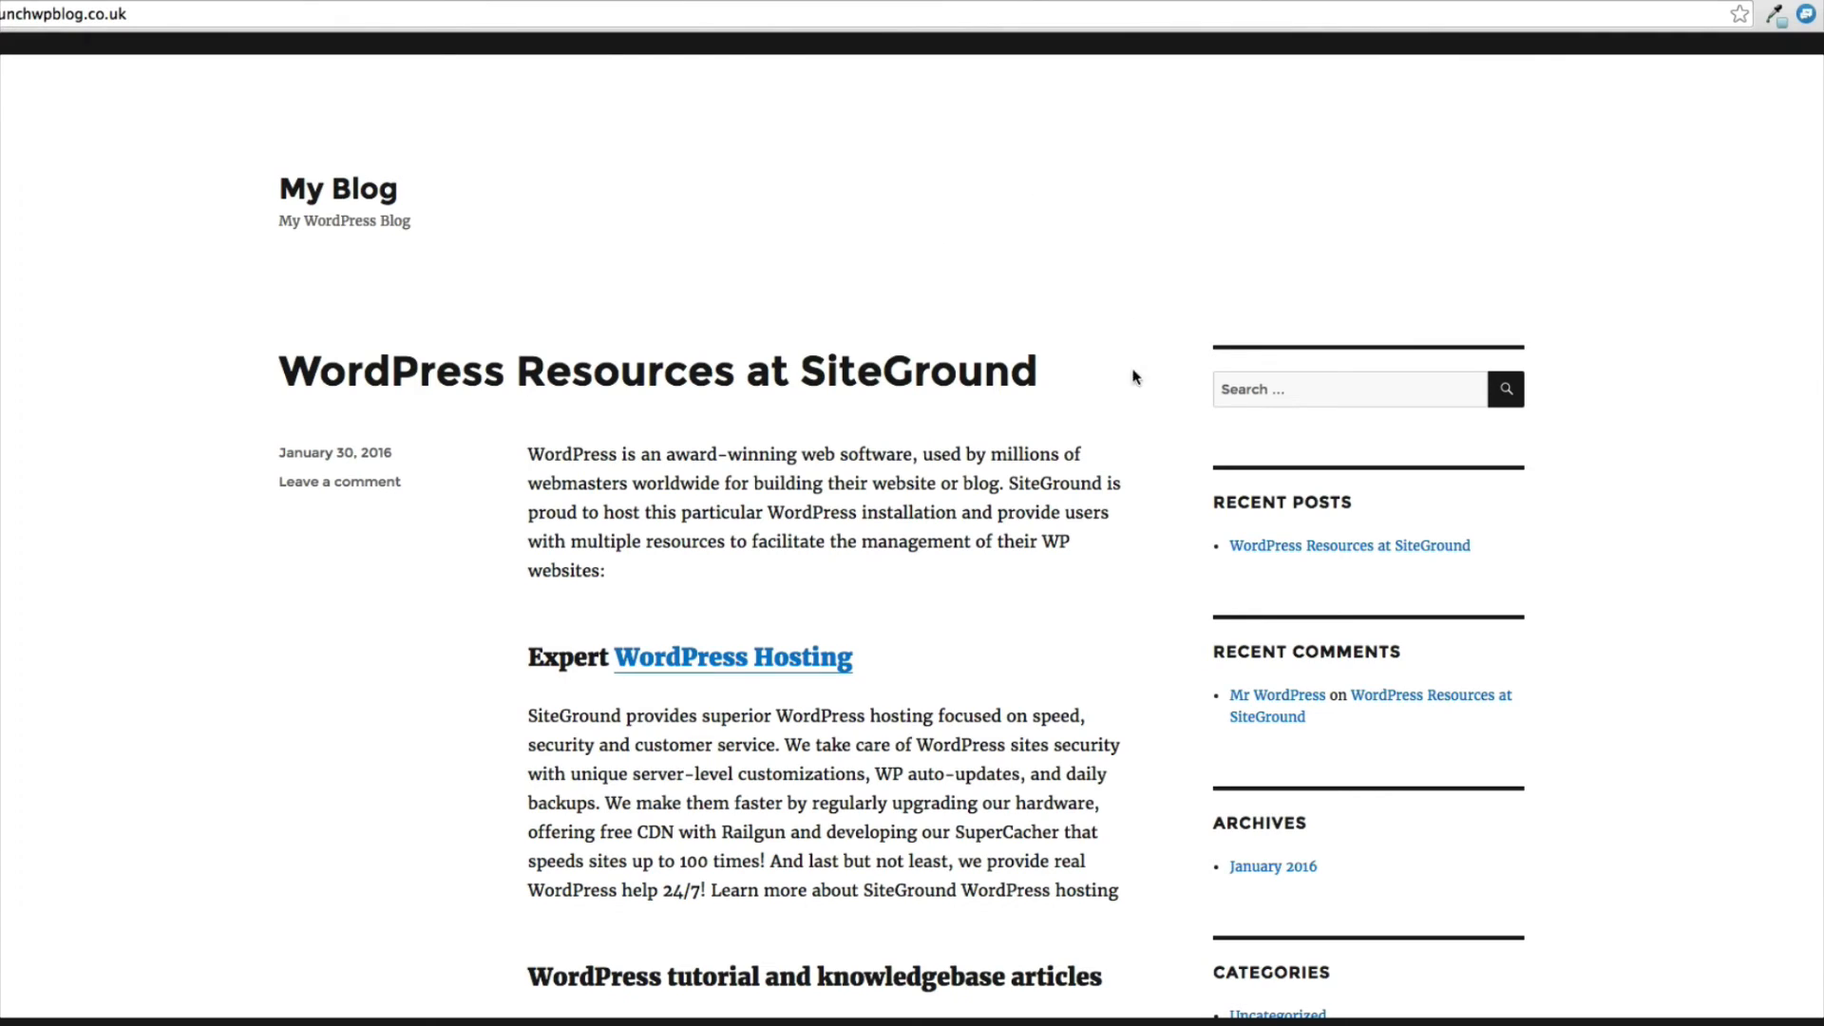
scroll(1087, 490, down, 6)
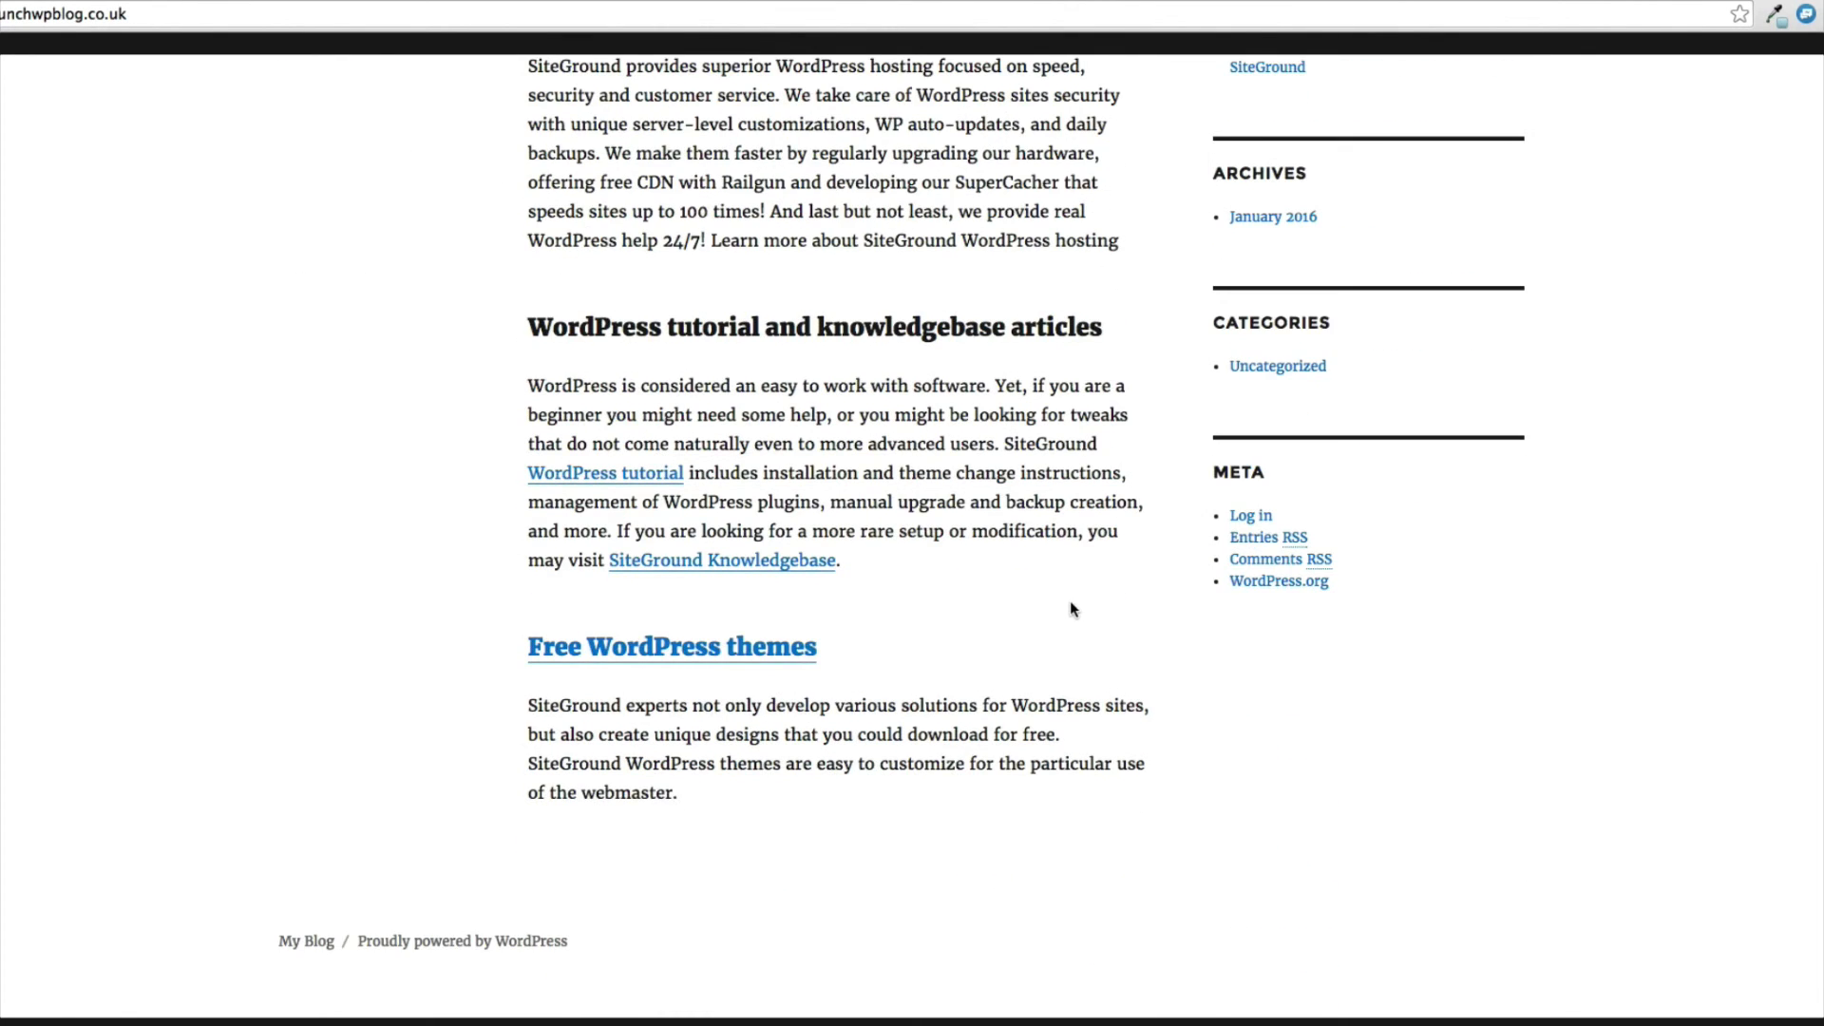
scroll(1070, 608, up, 6)
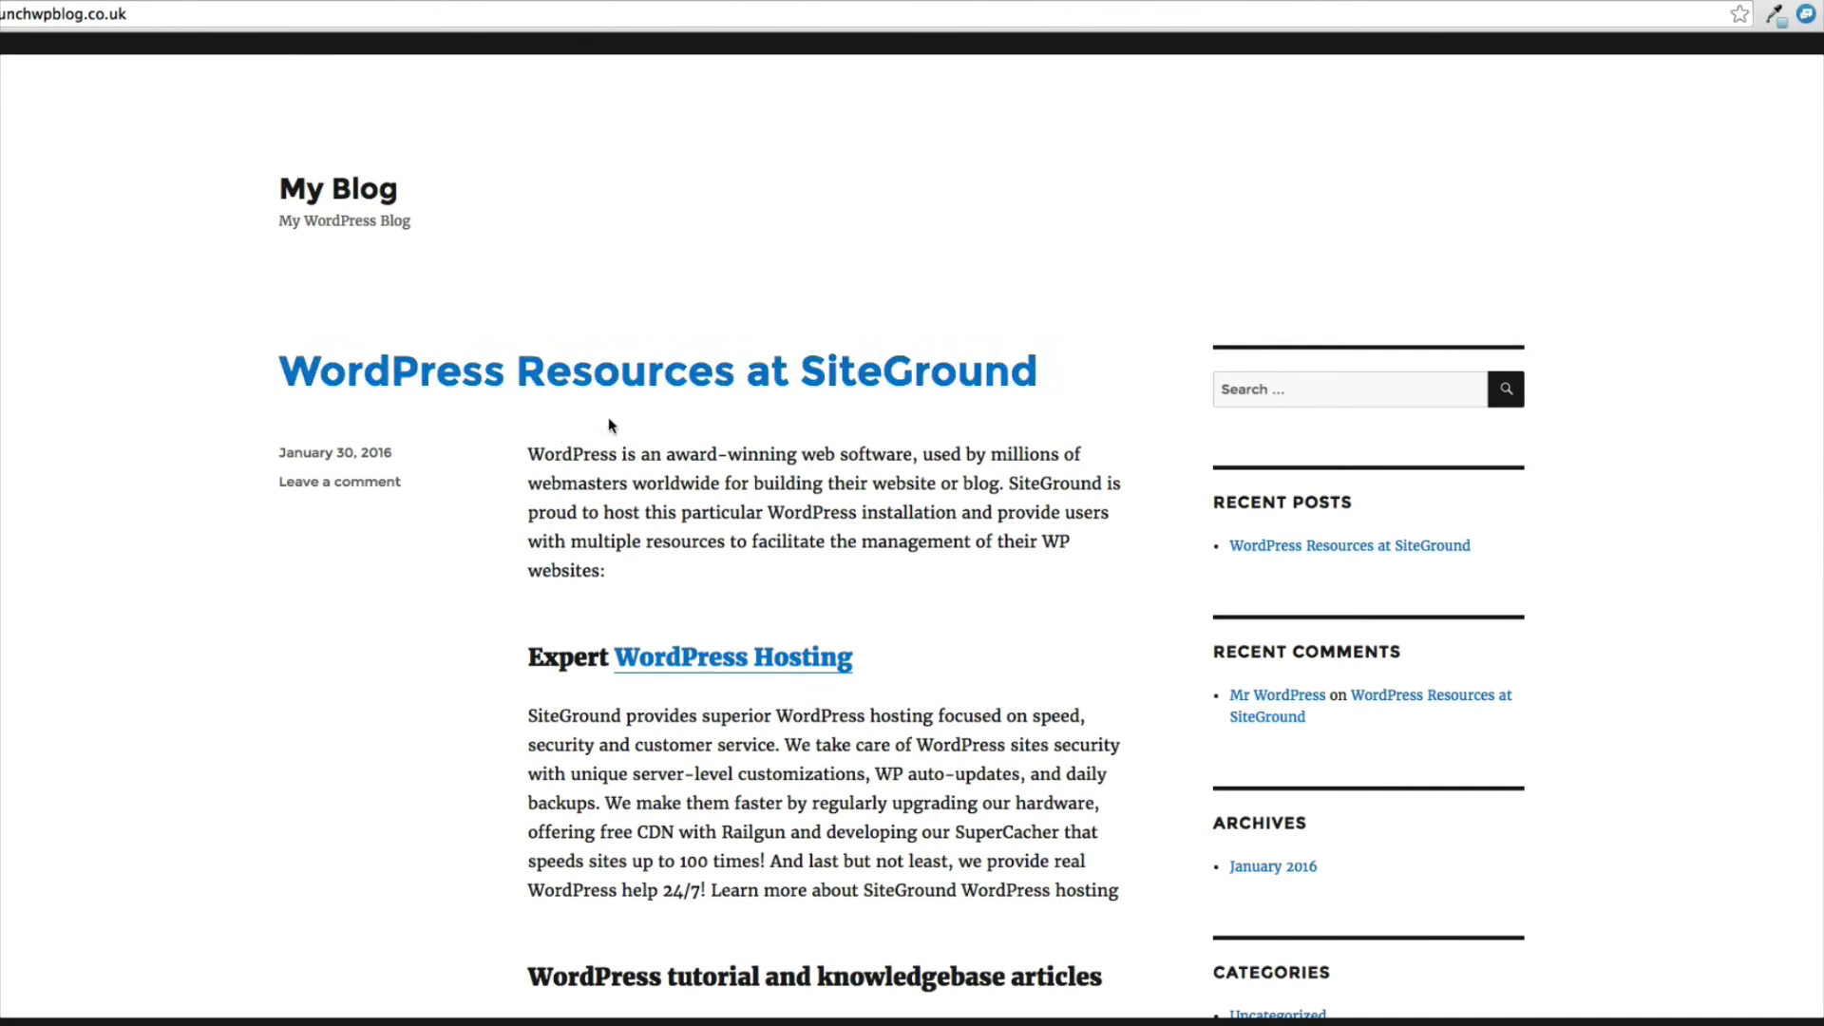
scroll(560, 589, down, 3)
scroll(1136, 577, up, 3)
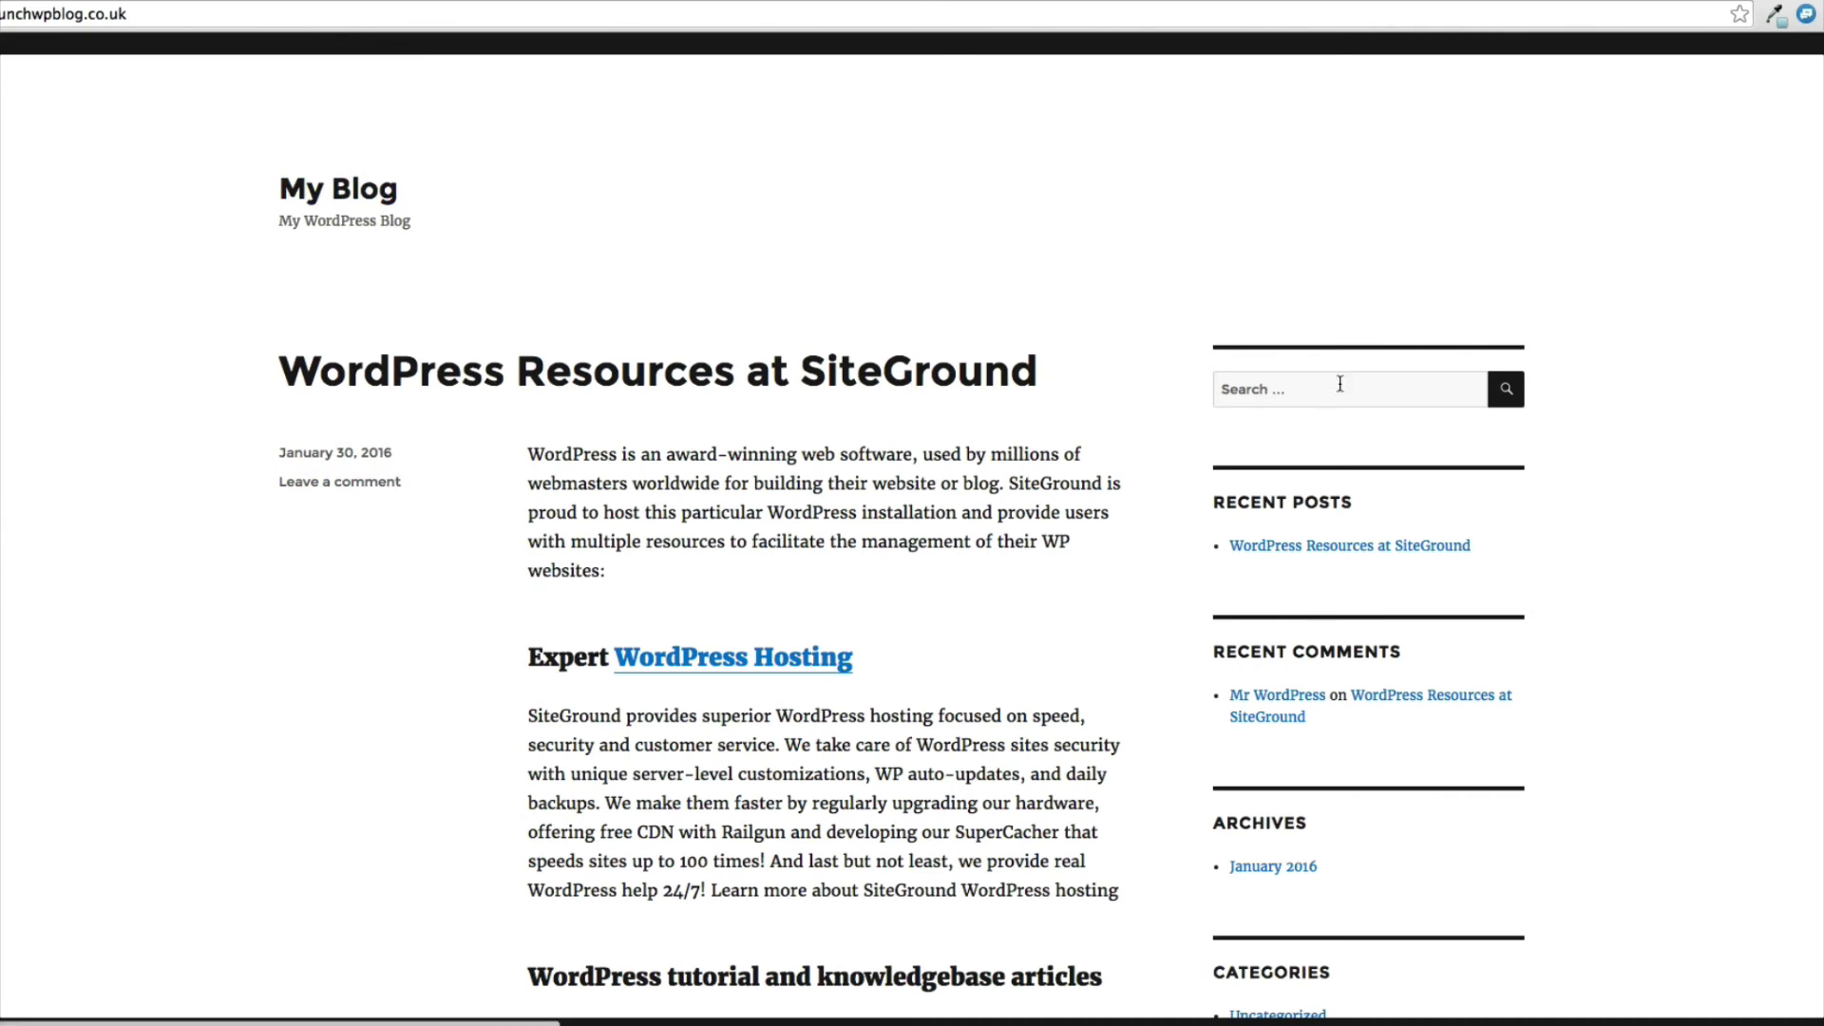
scroll(1327, 546, down, 4)
scroll(1326, 559, down, 2)
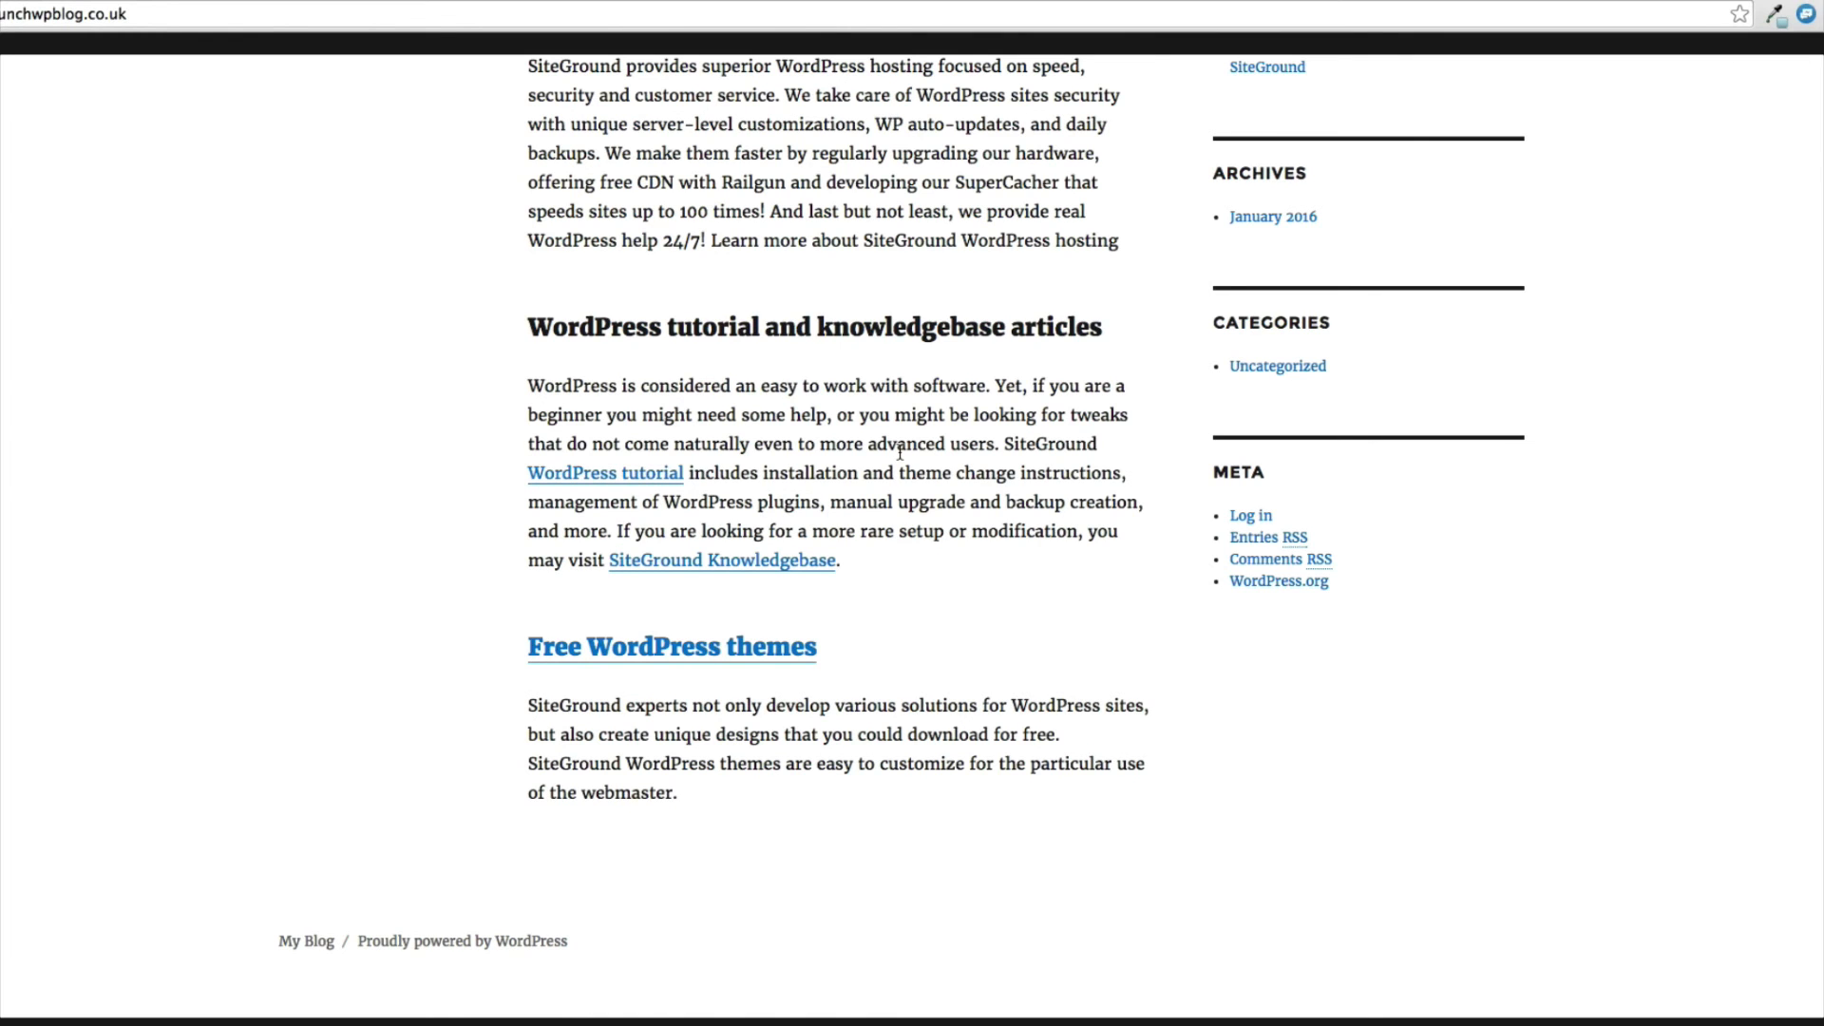
scroll(899, 453, up, 7)
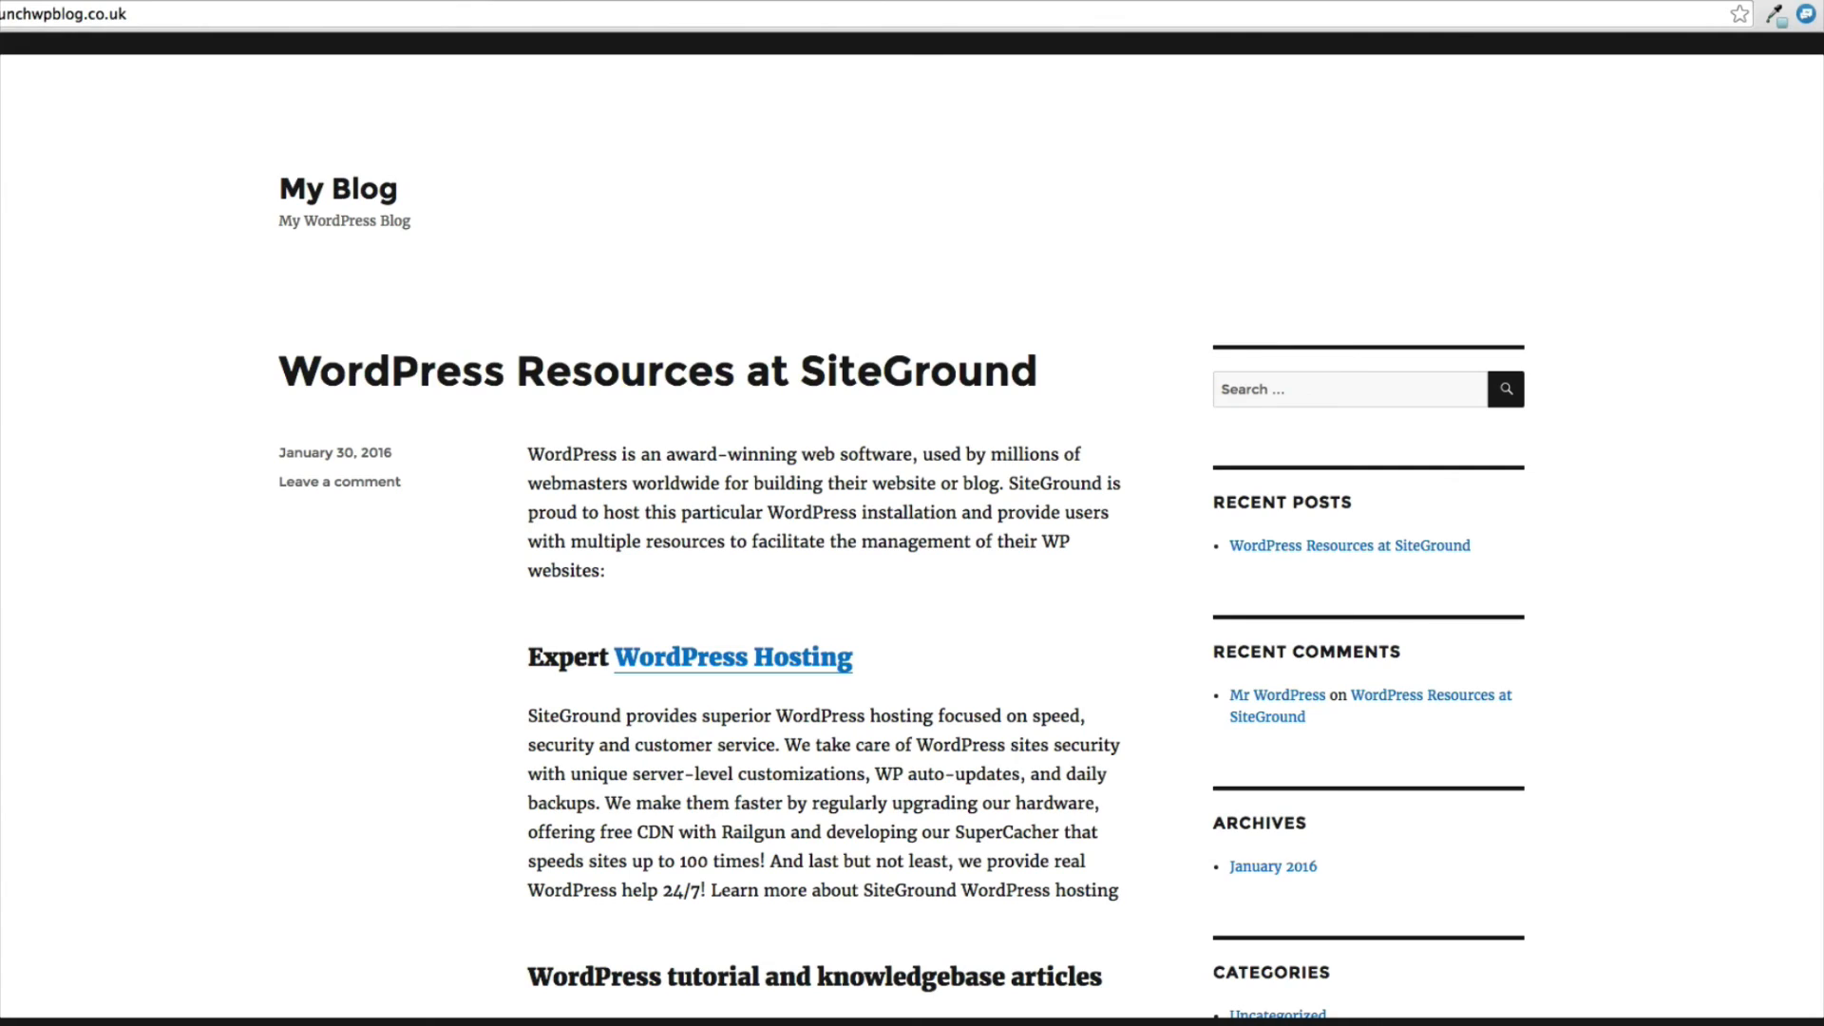
Open the site's wp-admin address from the installation page and log in as mywebsite with the copied admin password and Remember Me enabled.
key(ctrl+shift+Tab)
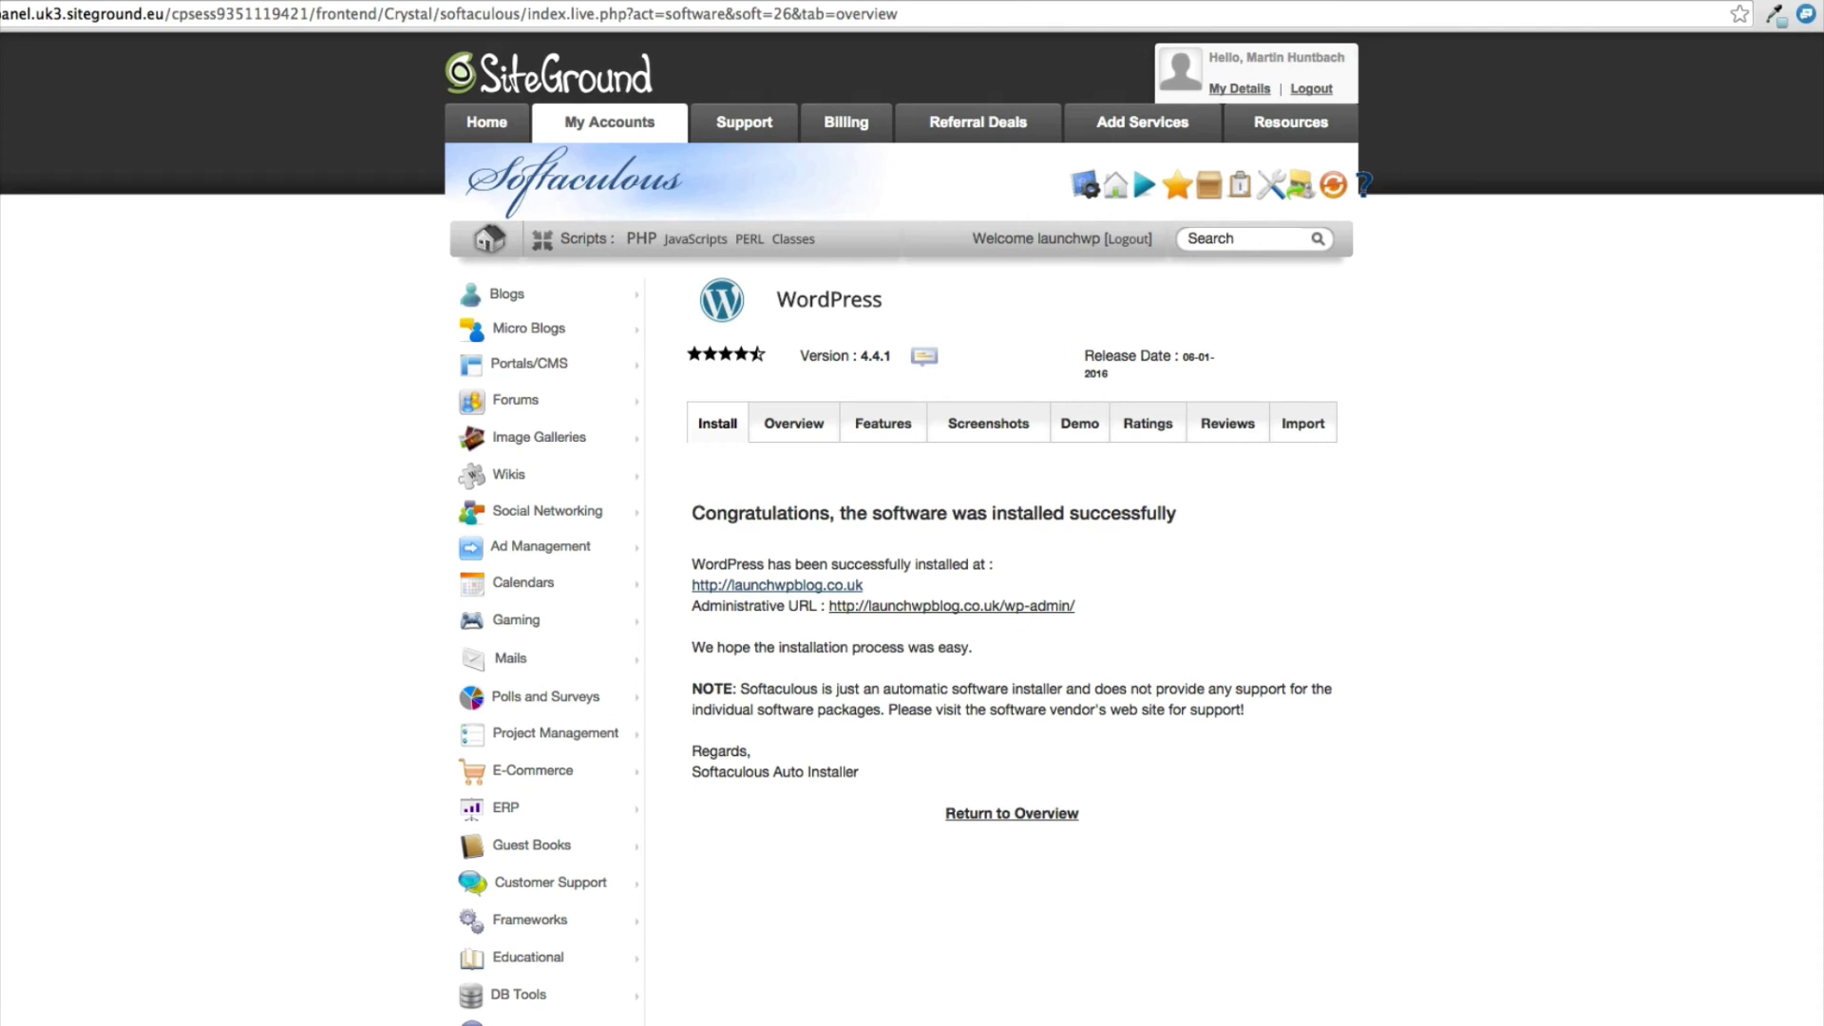
click(886, 608)
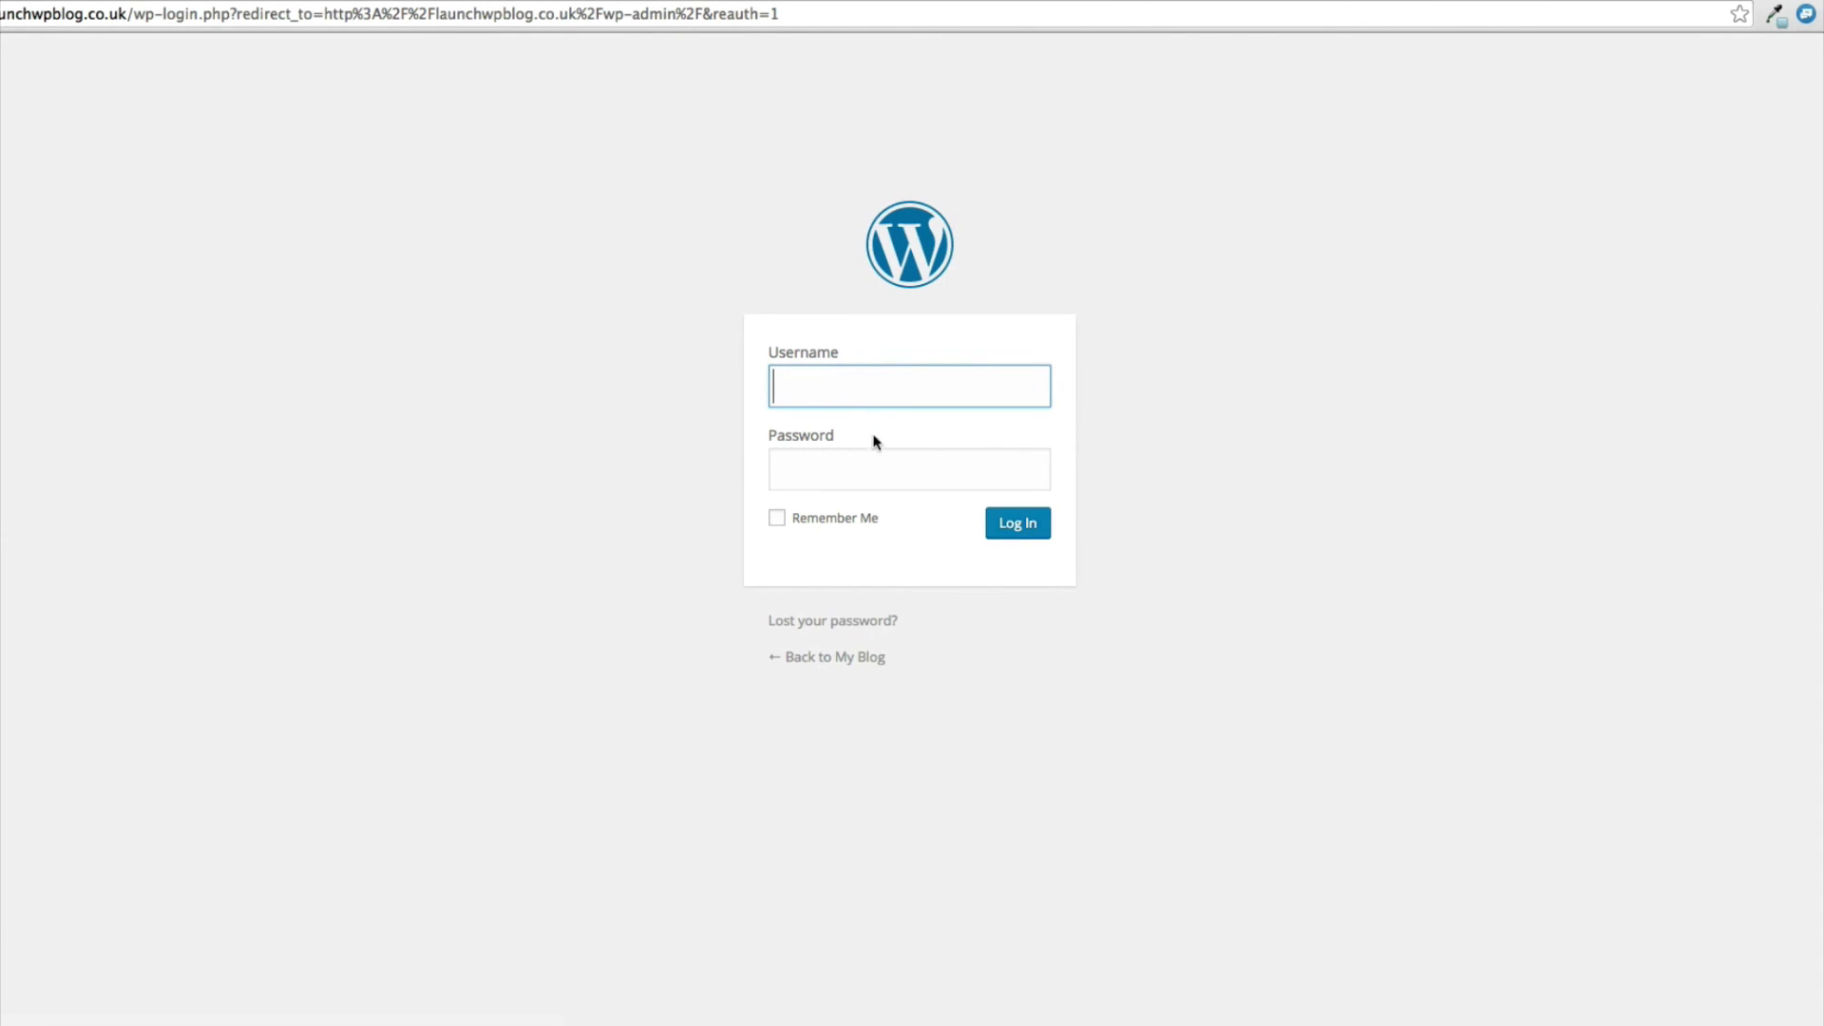
text(mywebsite)
key(Tab)
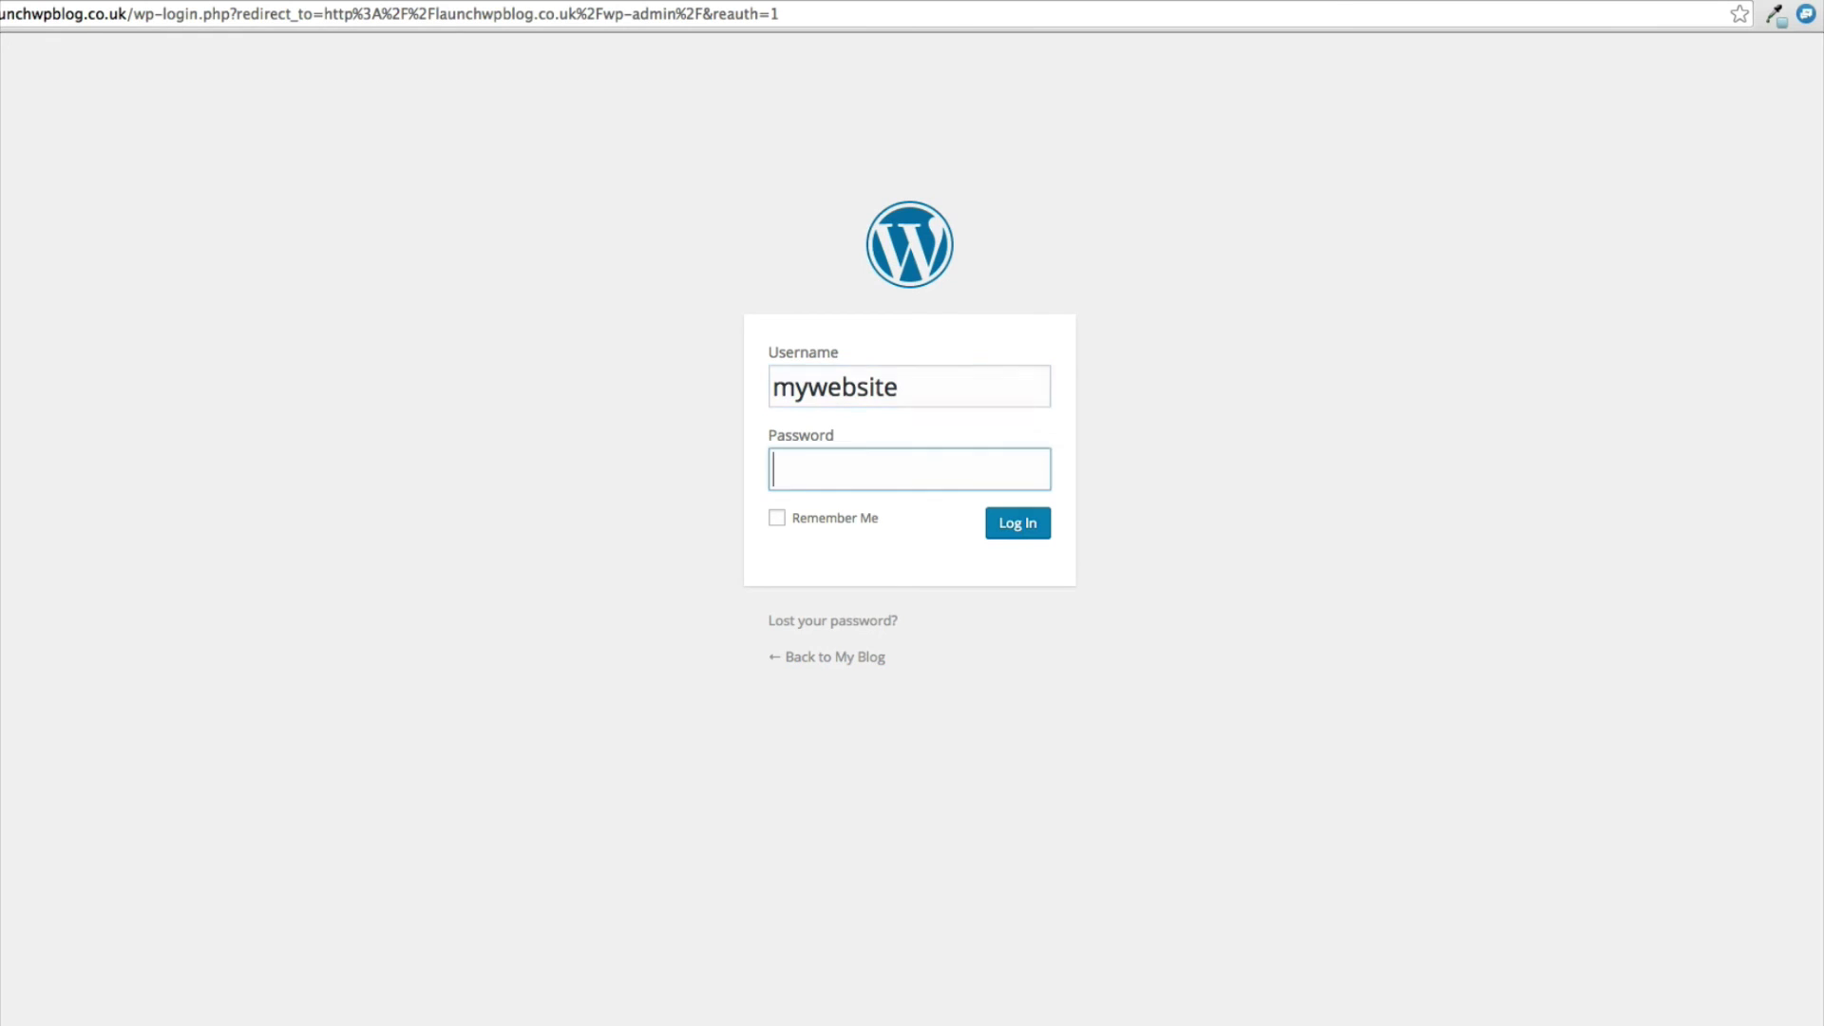
key(super+v)
click(777, 519)
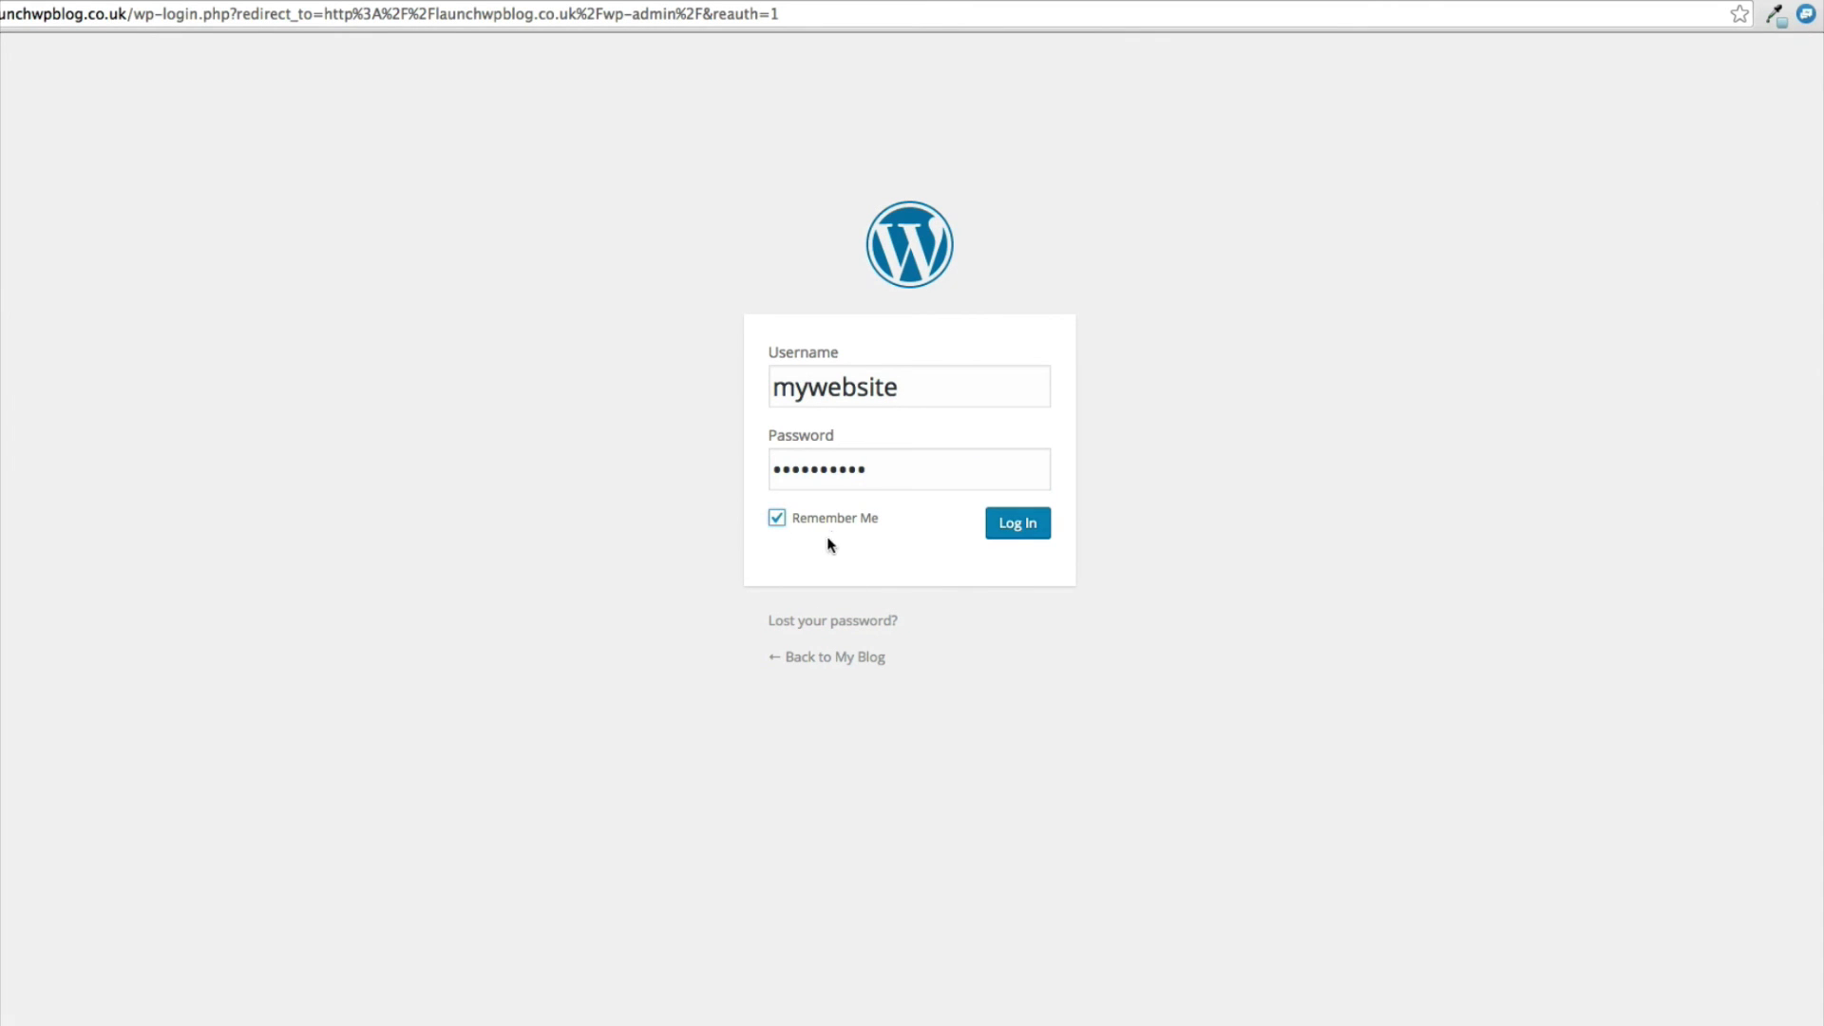
click(1019, 525)
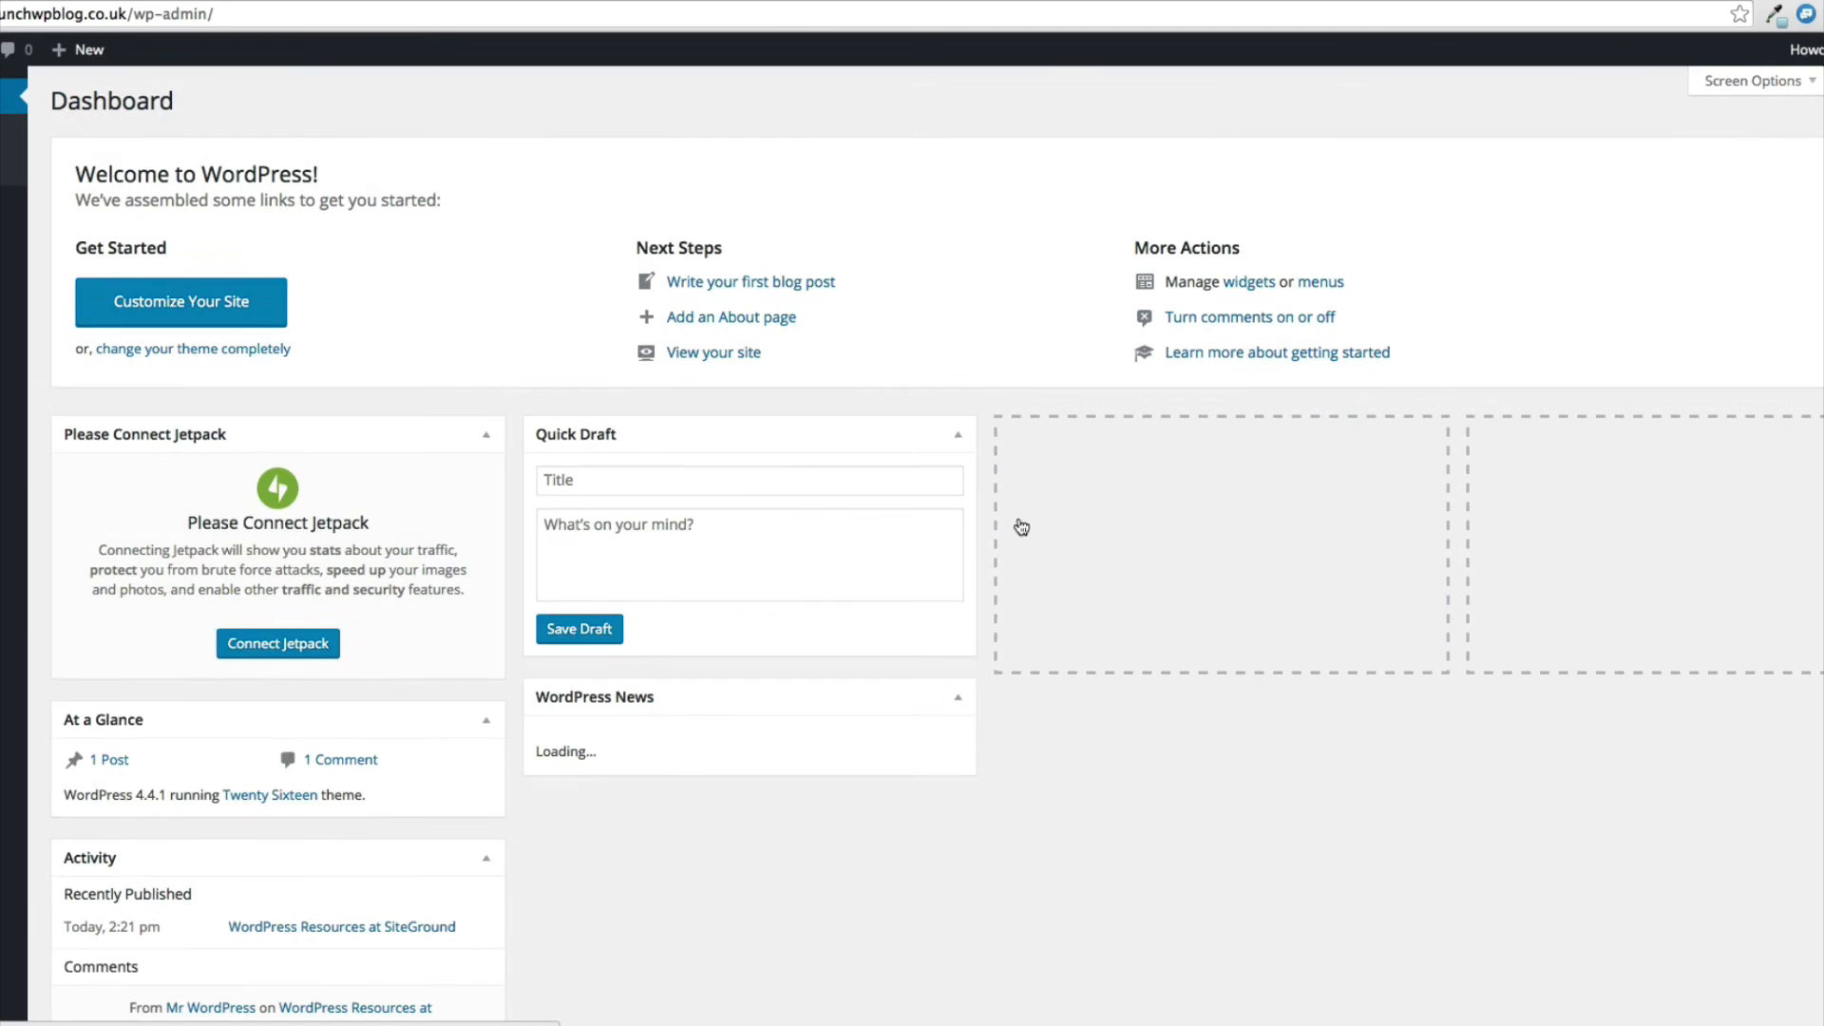